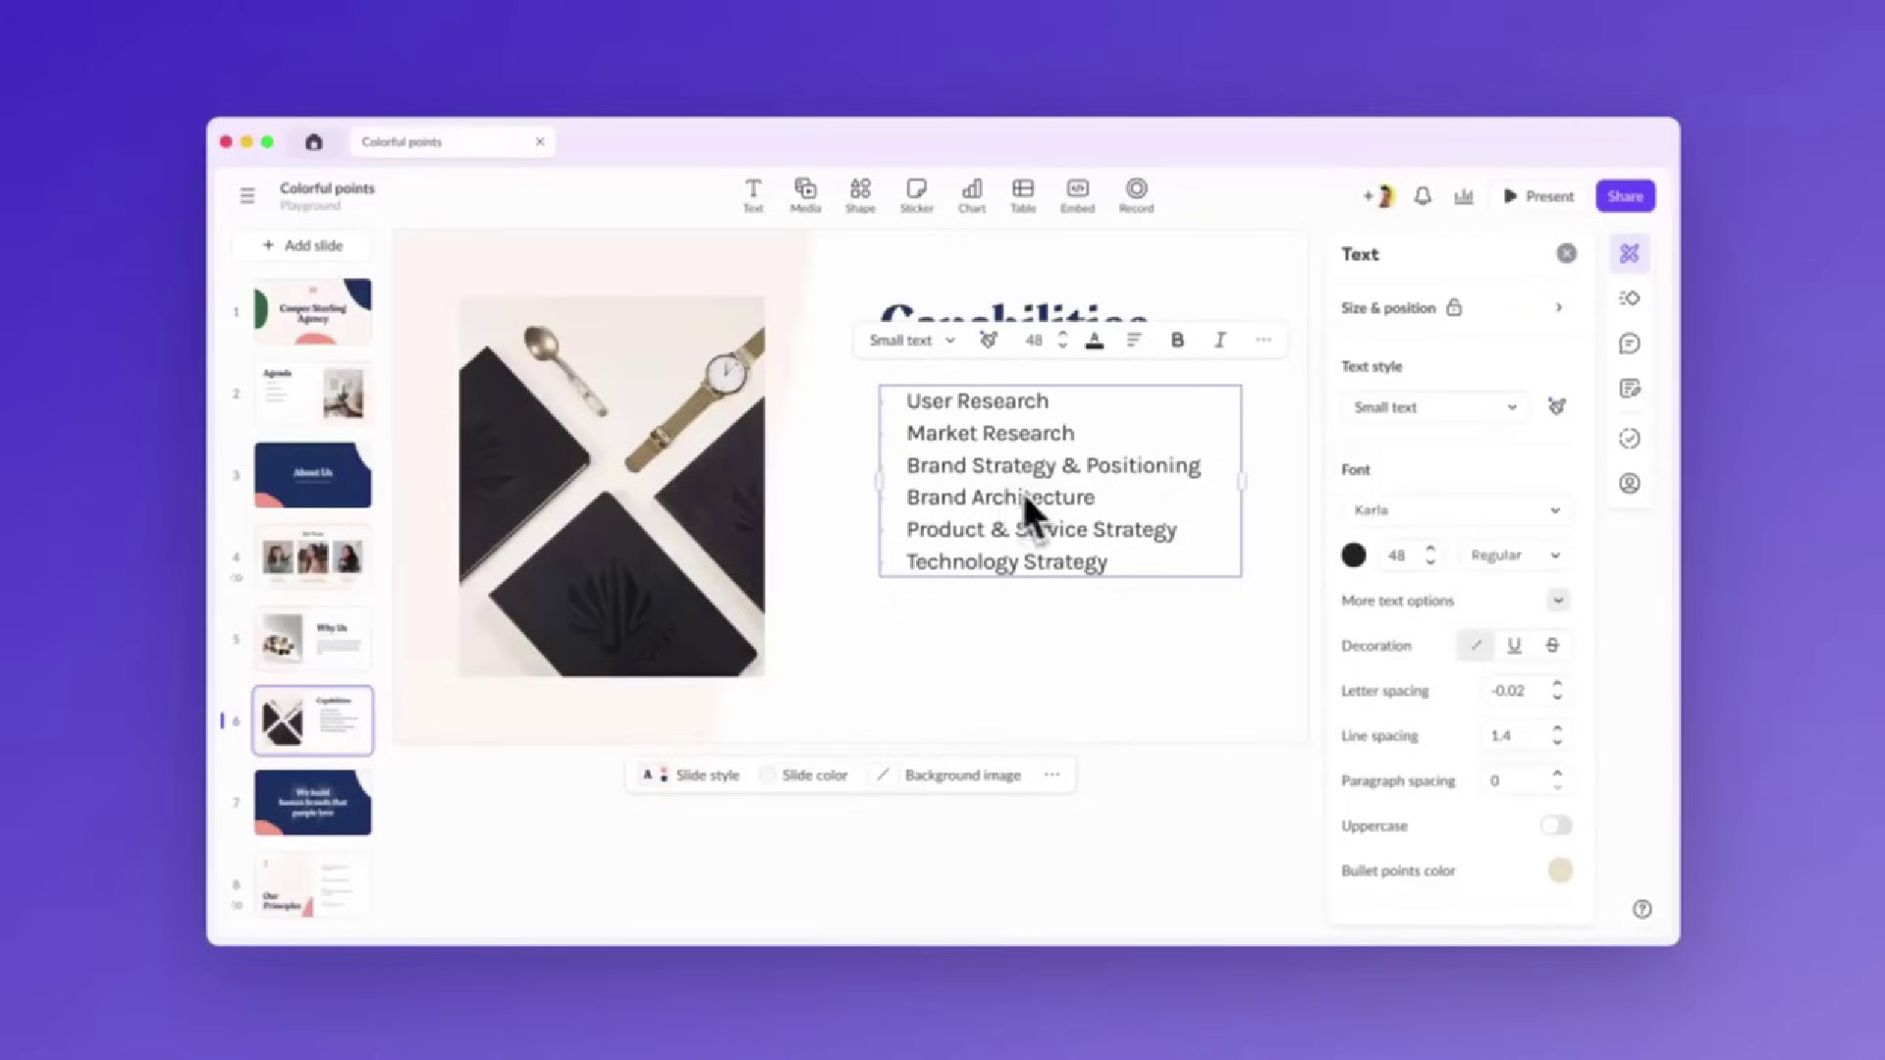
scroll(1190, 892, "down", 3)
Open the bullet colour choices, reduce the webcam mask corner rounding, and pan across sales pages.
left_click(1531, 837)
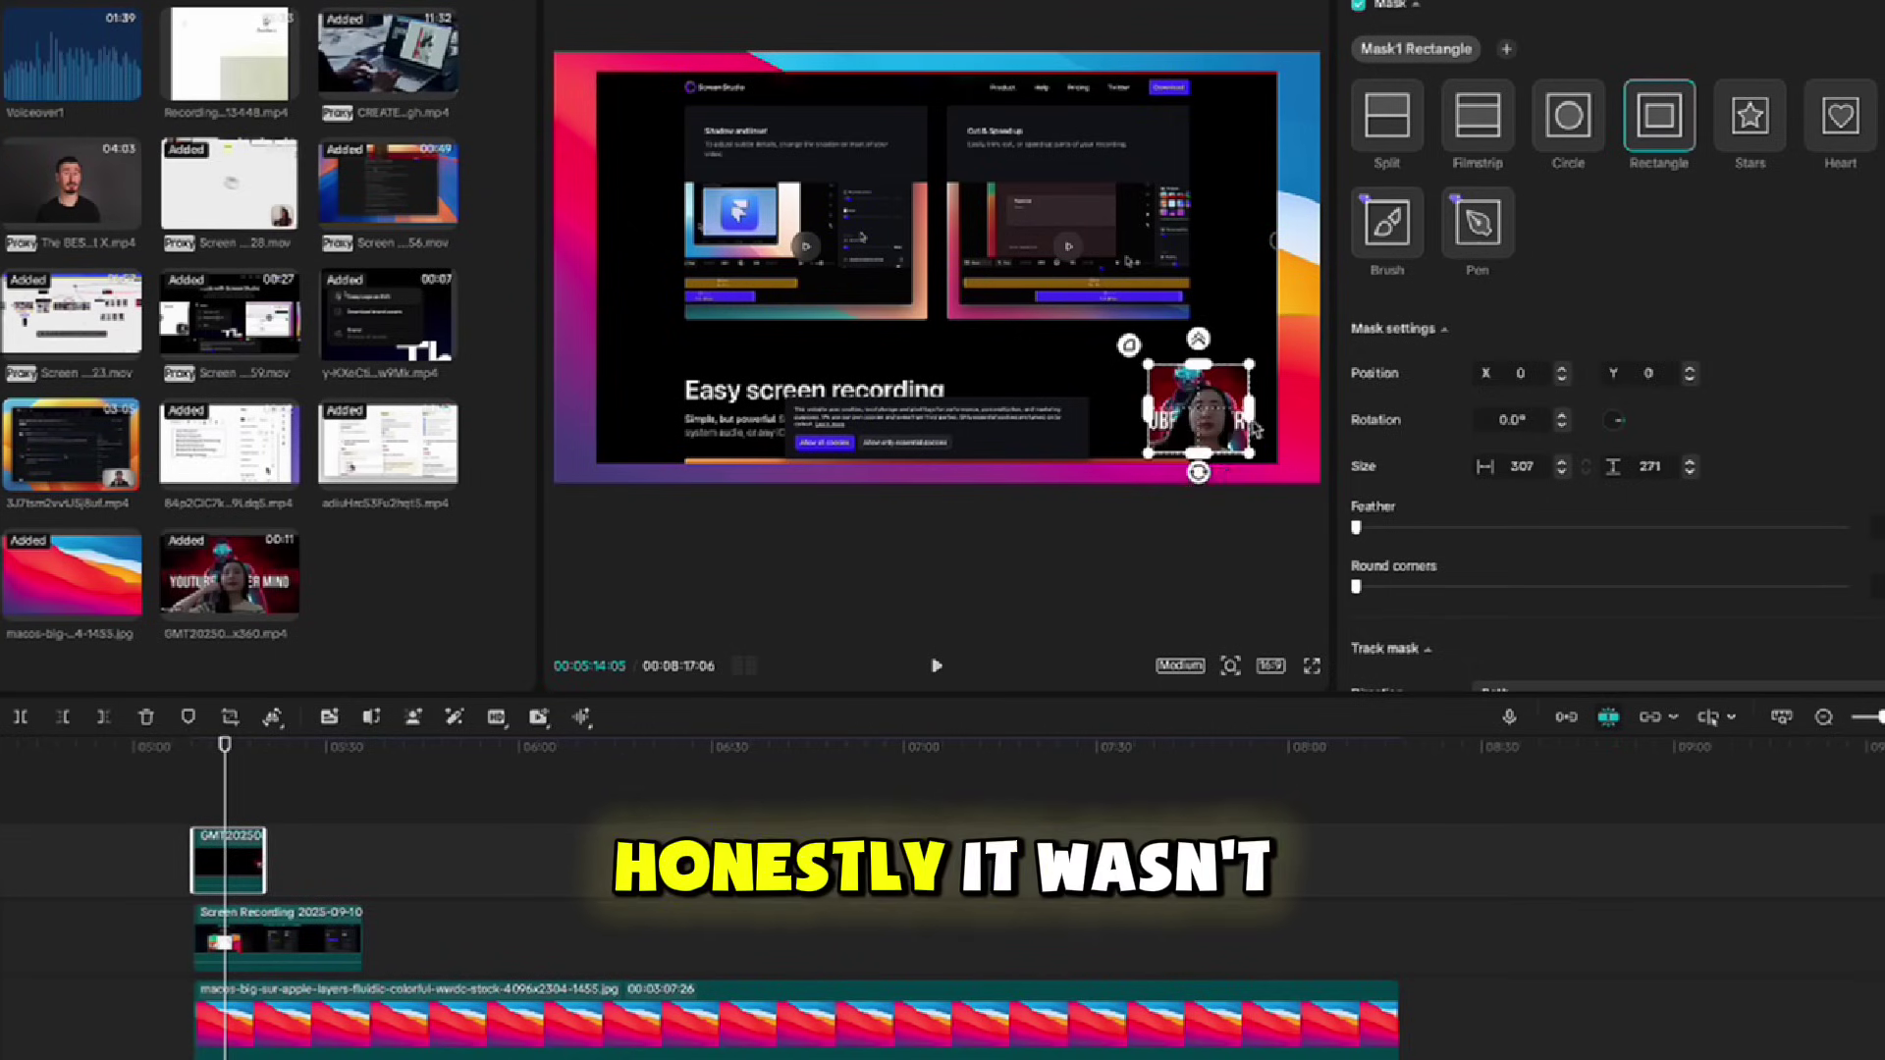
left_click_drag(1501, 590, 1454, 593)
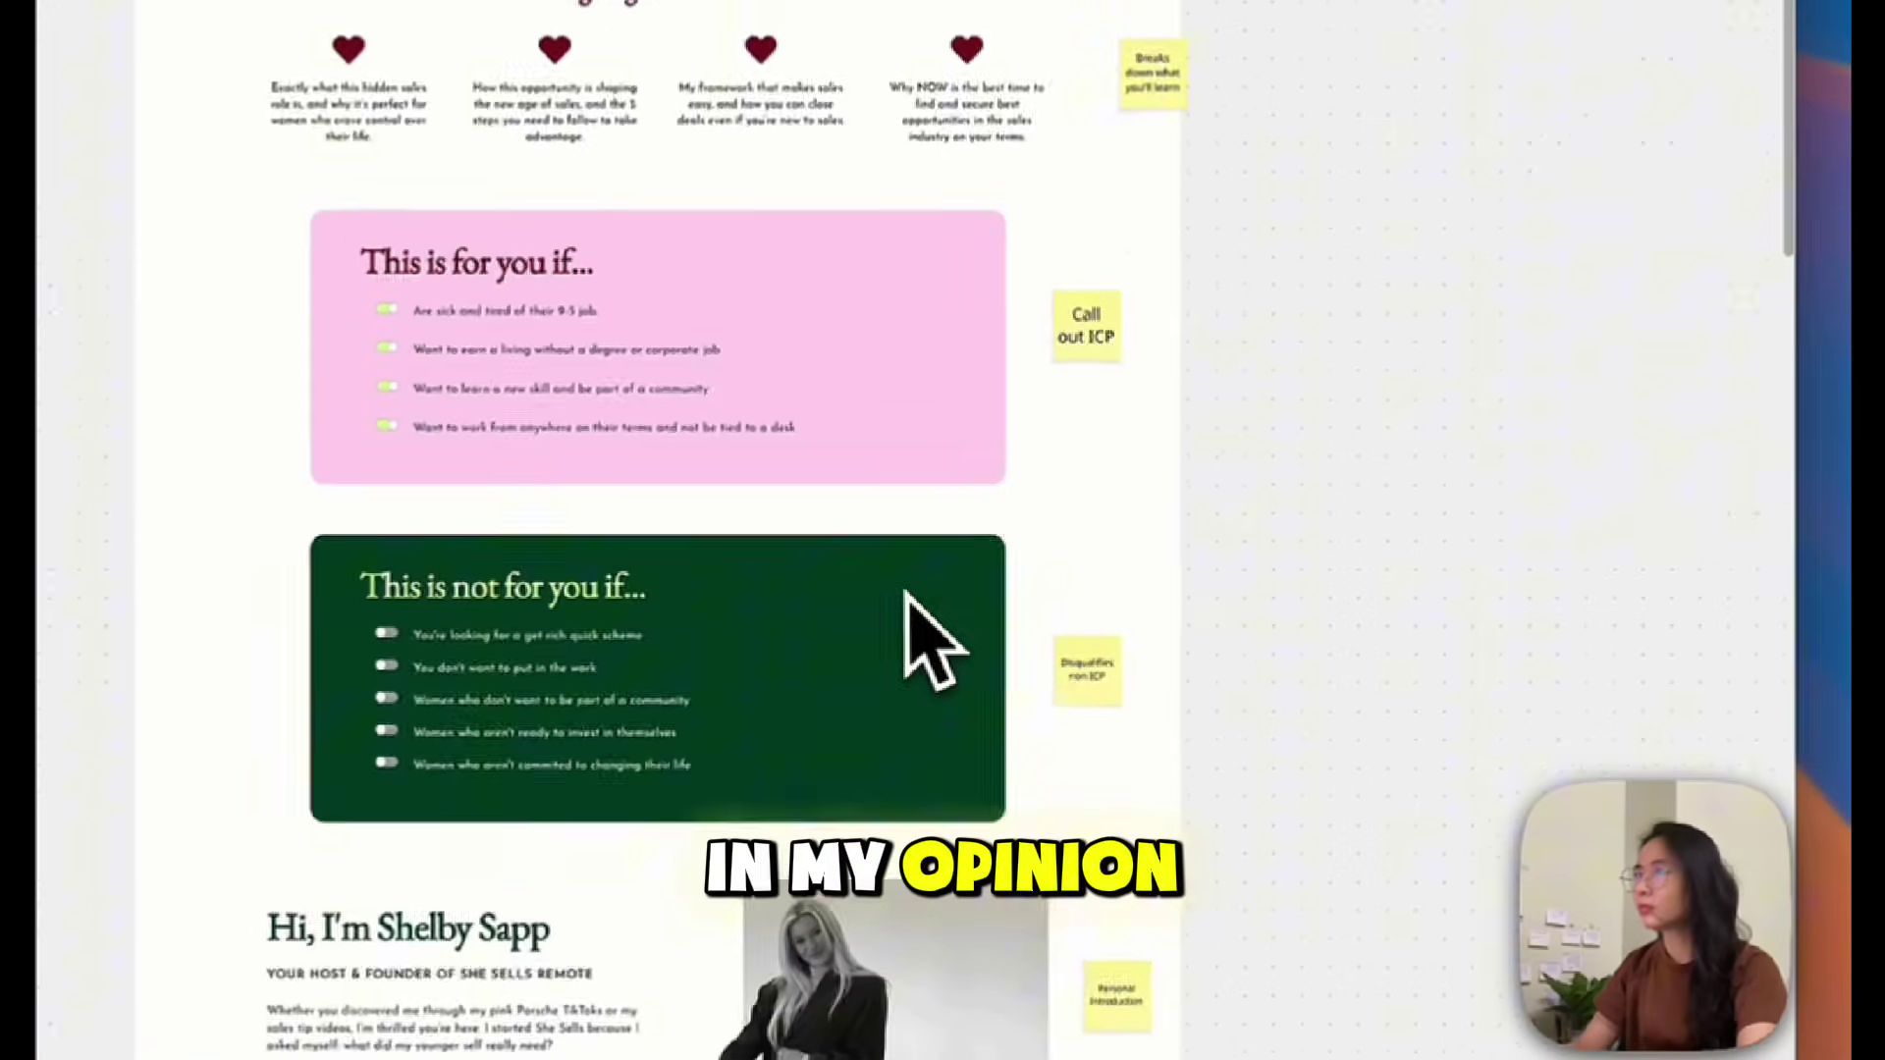
left_click_drag(1094, 624, 934, 421)
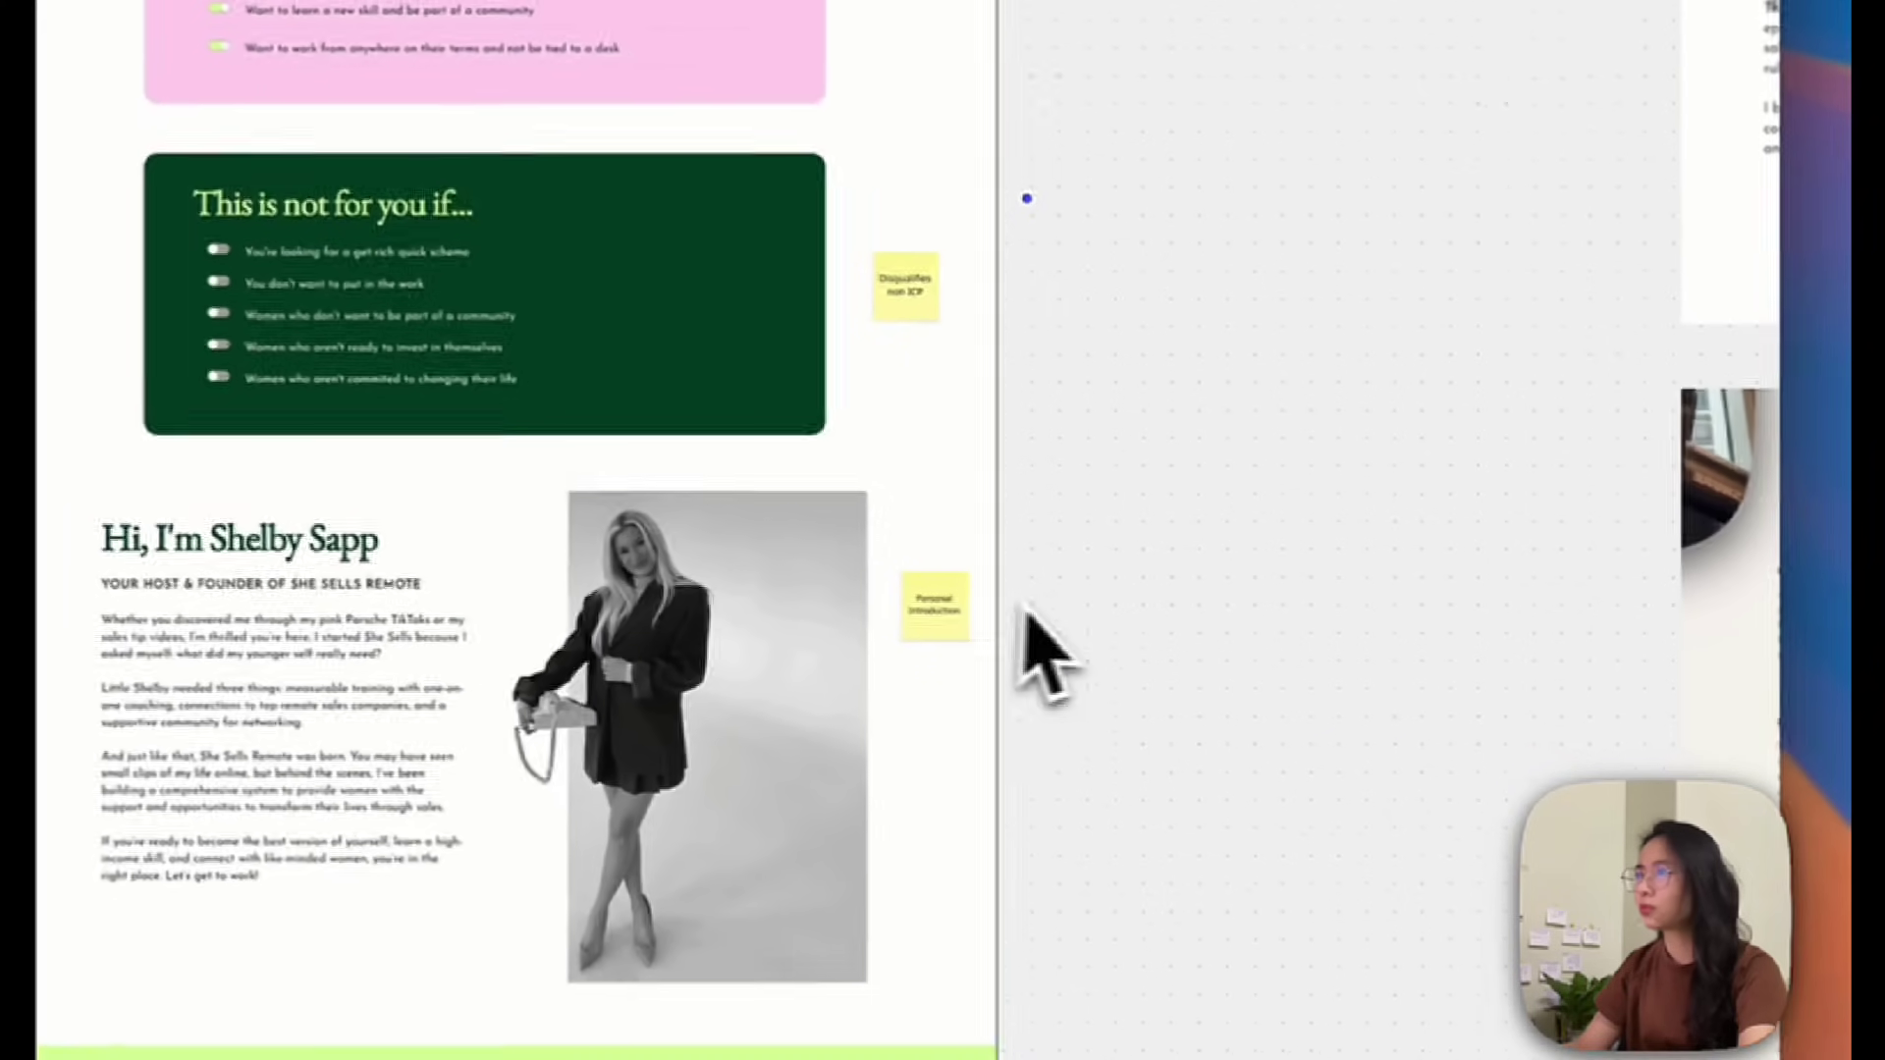
left_click_drag(1189, 861, 994, 443)
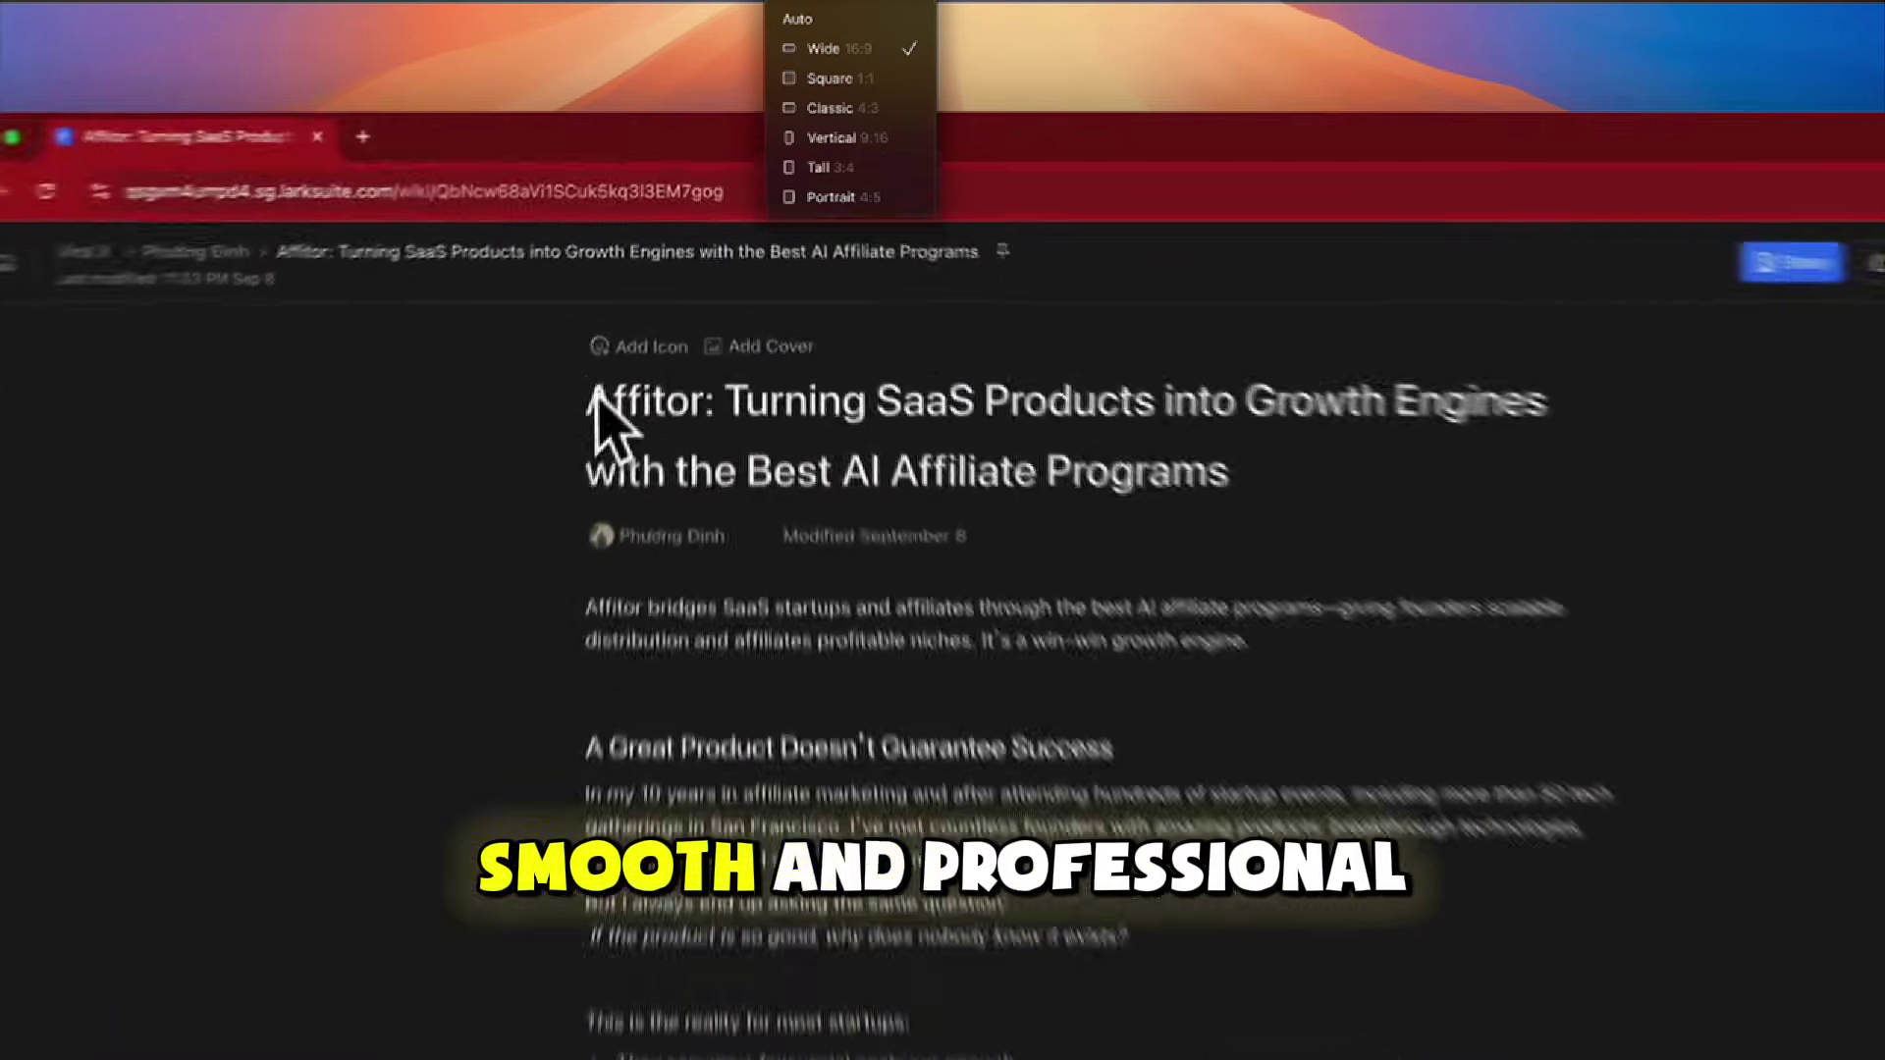
Select and clear the article title, then select the video title and free-trial line.
left_click_drag(641, 275, 1005, 316)
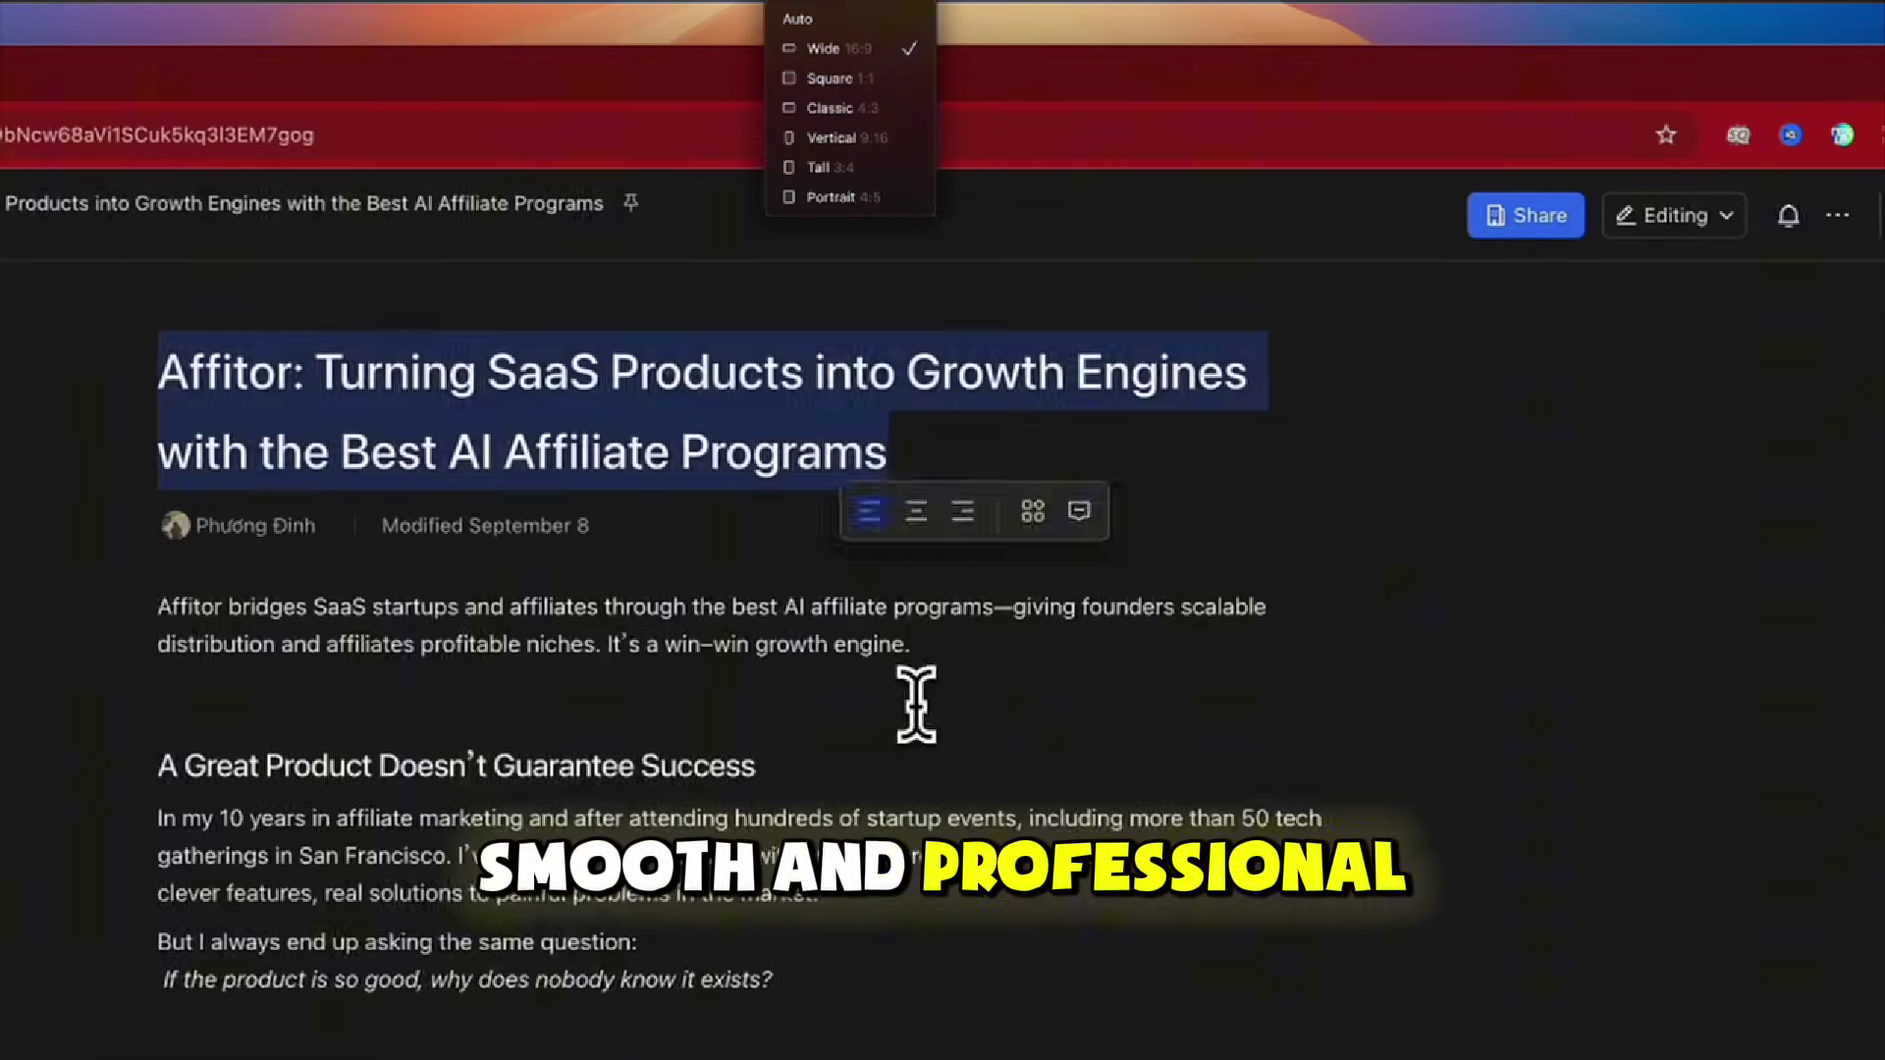
left_click(916, 708)
scroll(693, 692, "down", 3)
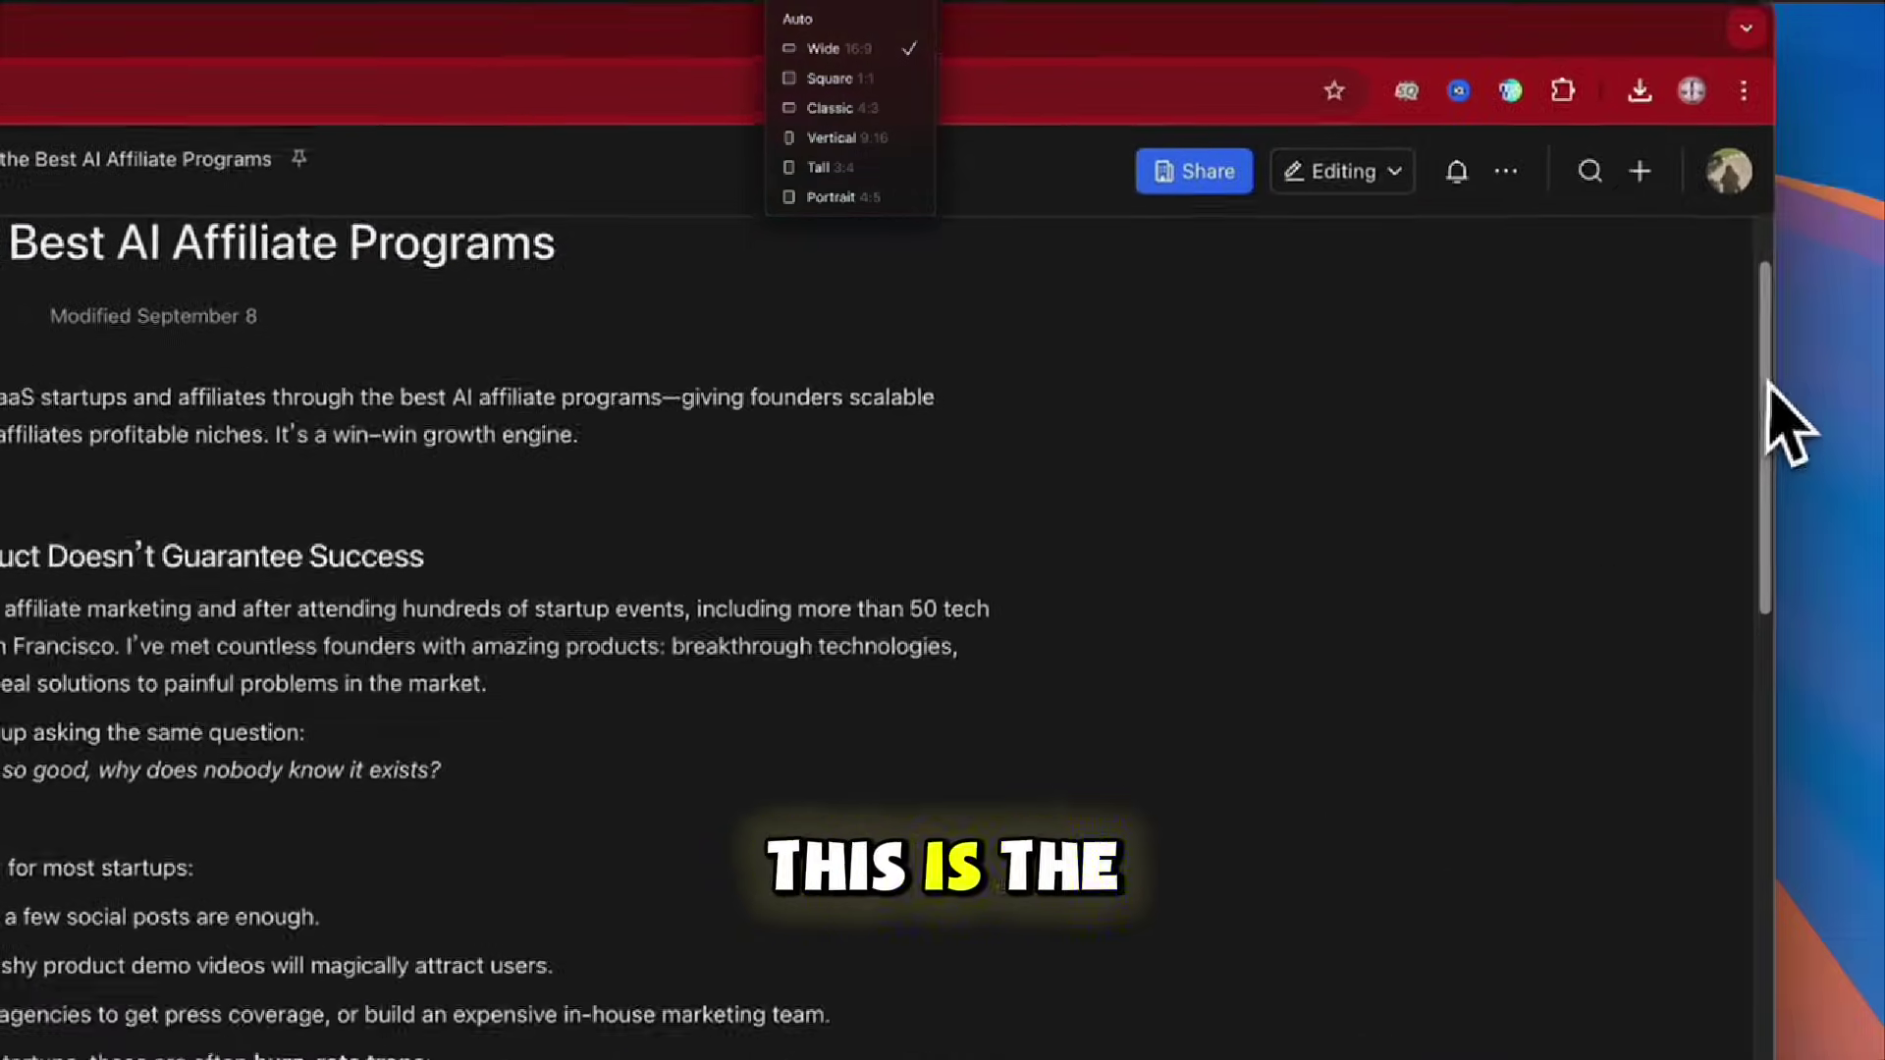
scroll(1768, 386, "down", 2)
scroll(1768, 387, "down", 2)
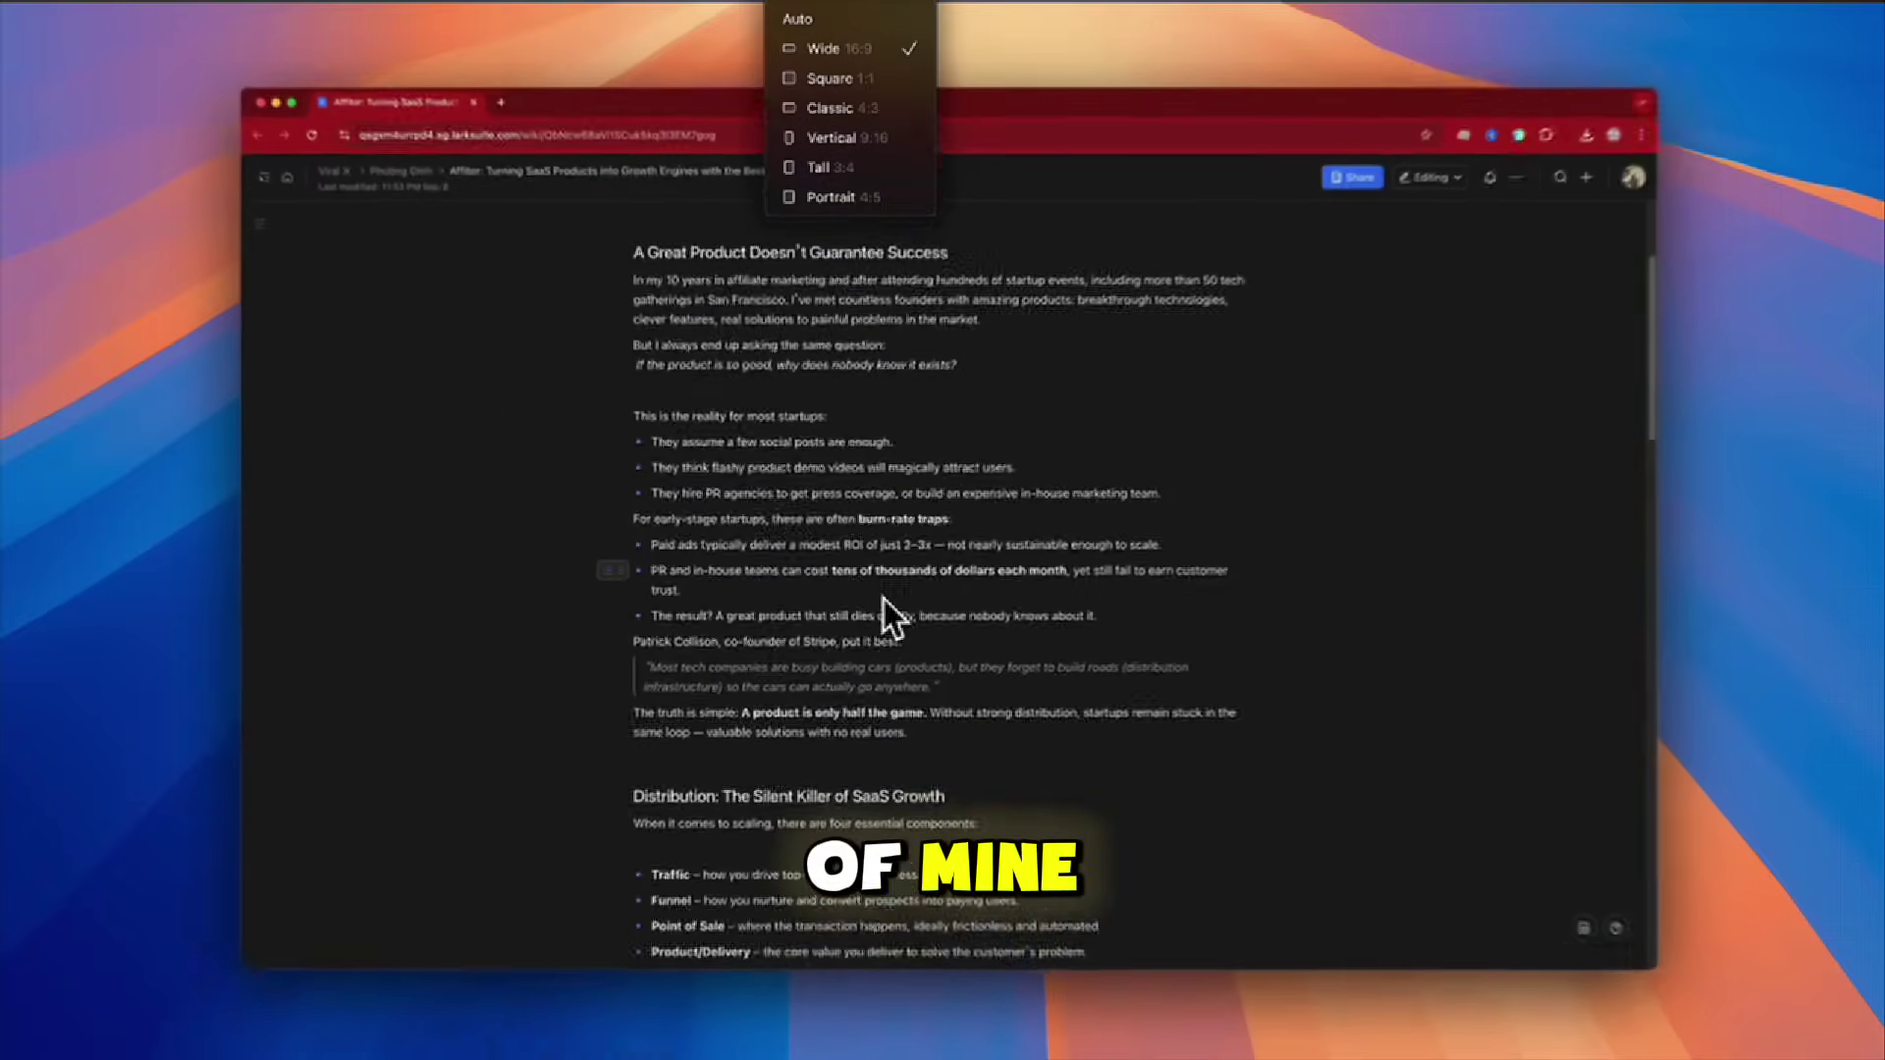
scroll(878, 607, "down", 2)
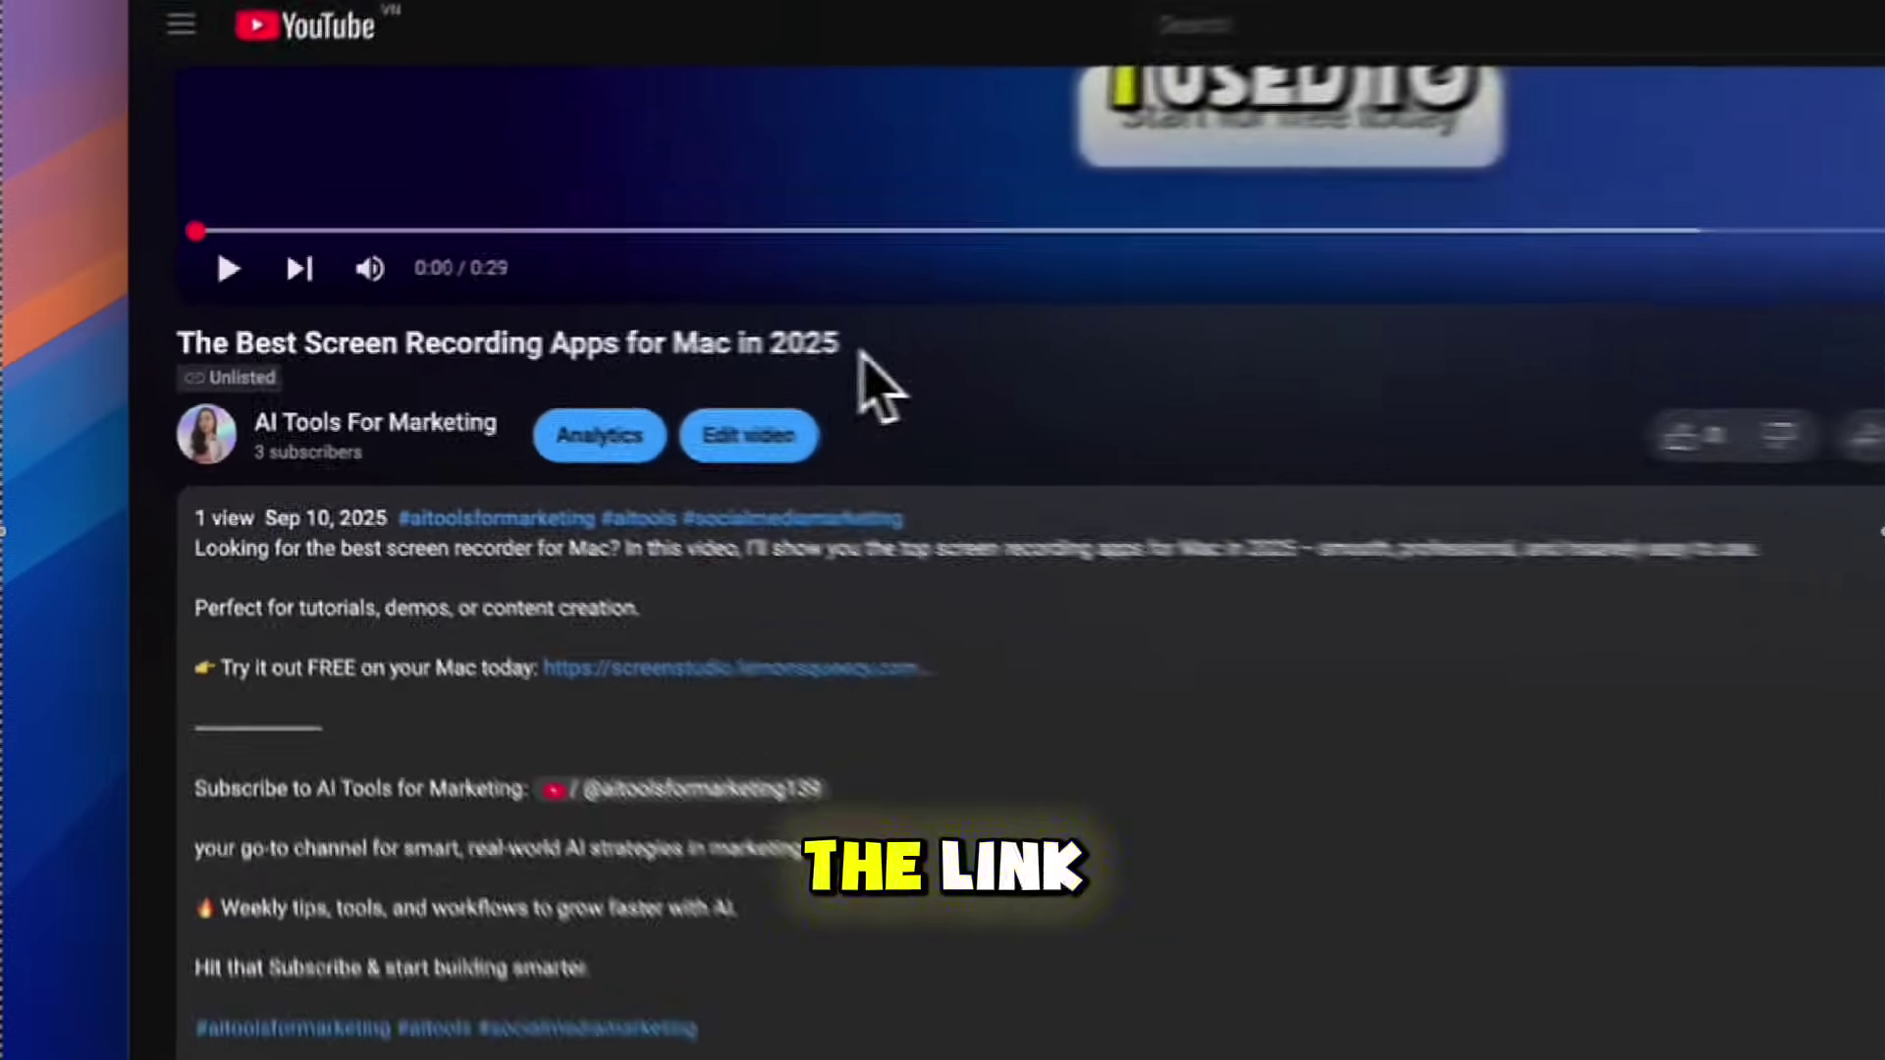
left_click_drag(884, 362, 179, 361)
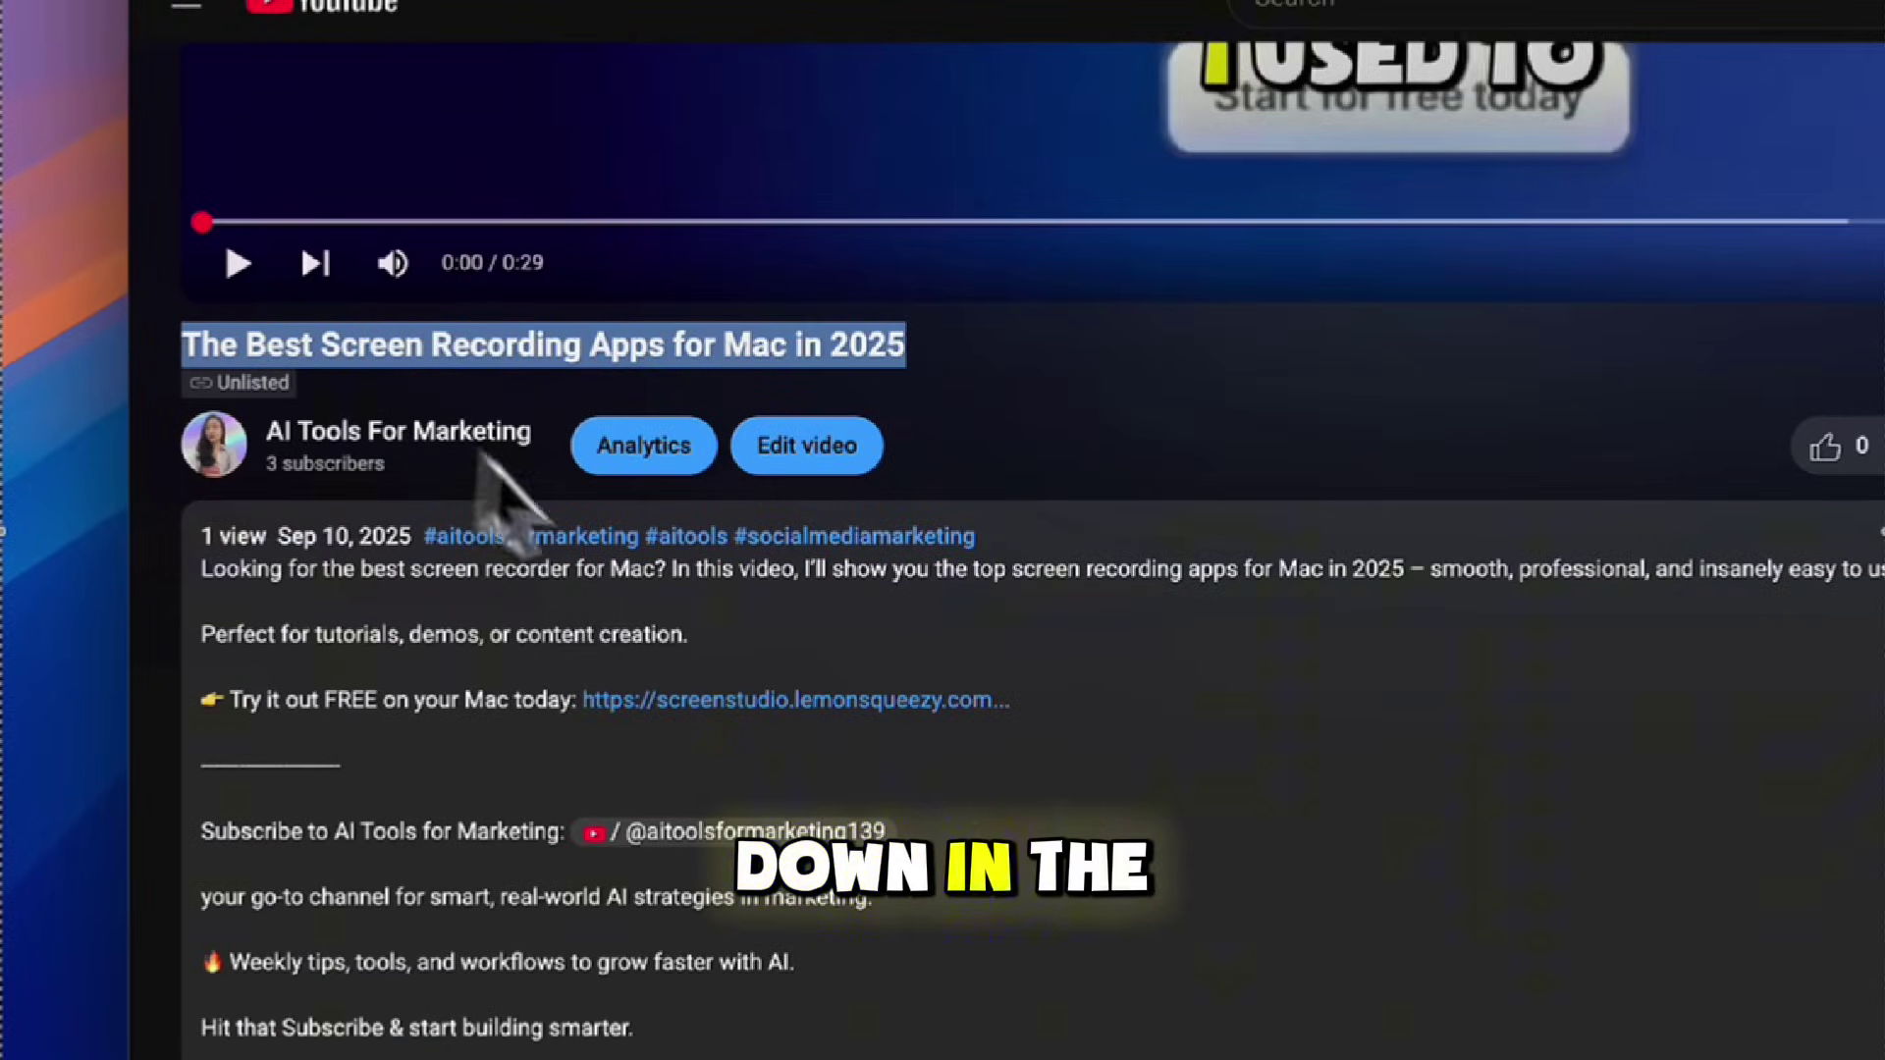
left_click_drag(210, 698, 771, 280)
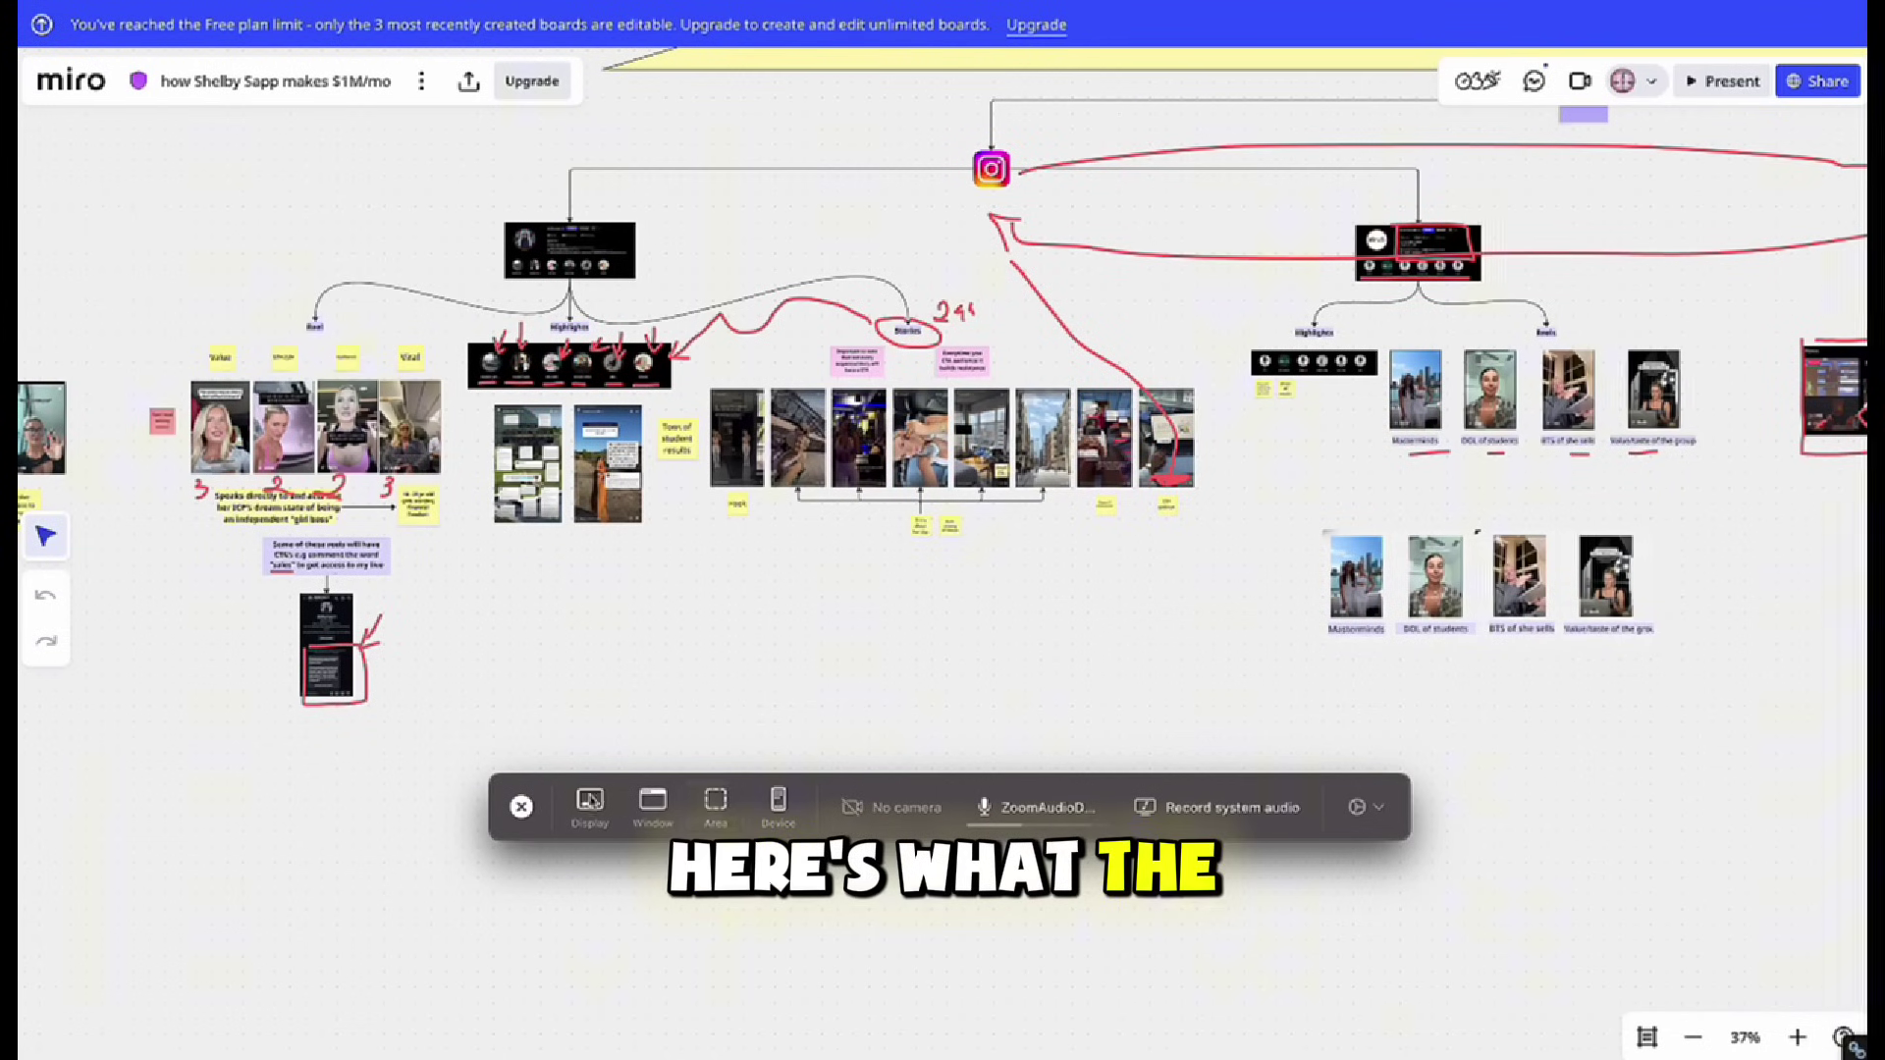
Show the speaker notes window from the recording options and enlarge it.
left_click(1378, 818)
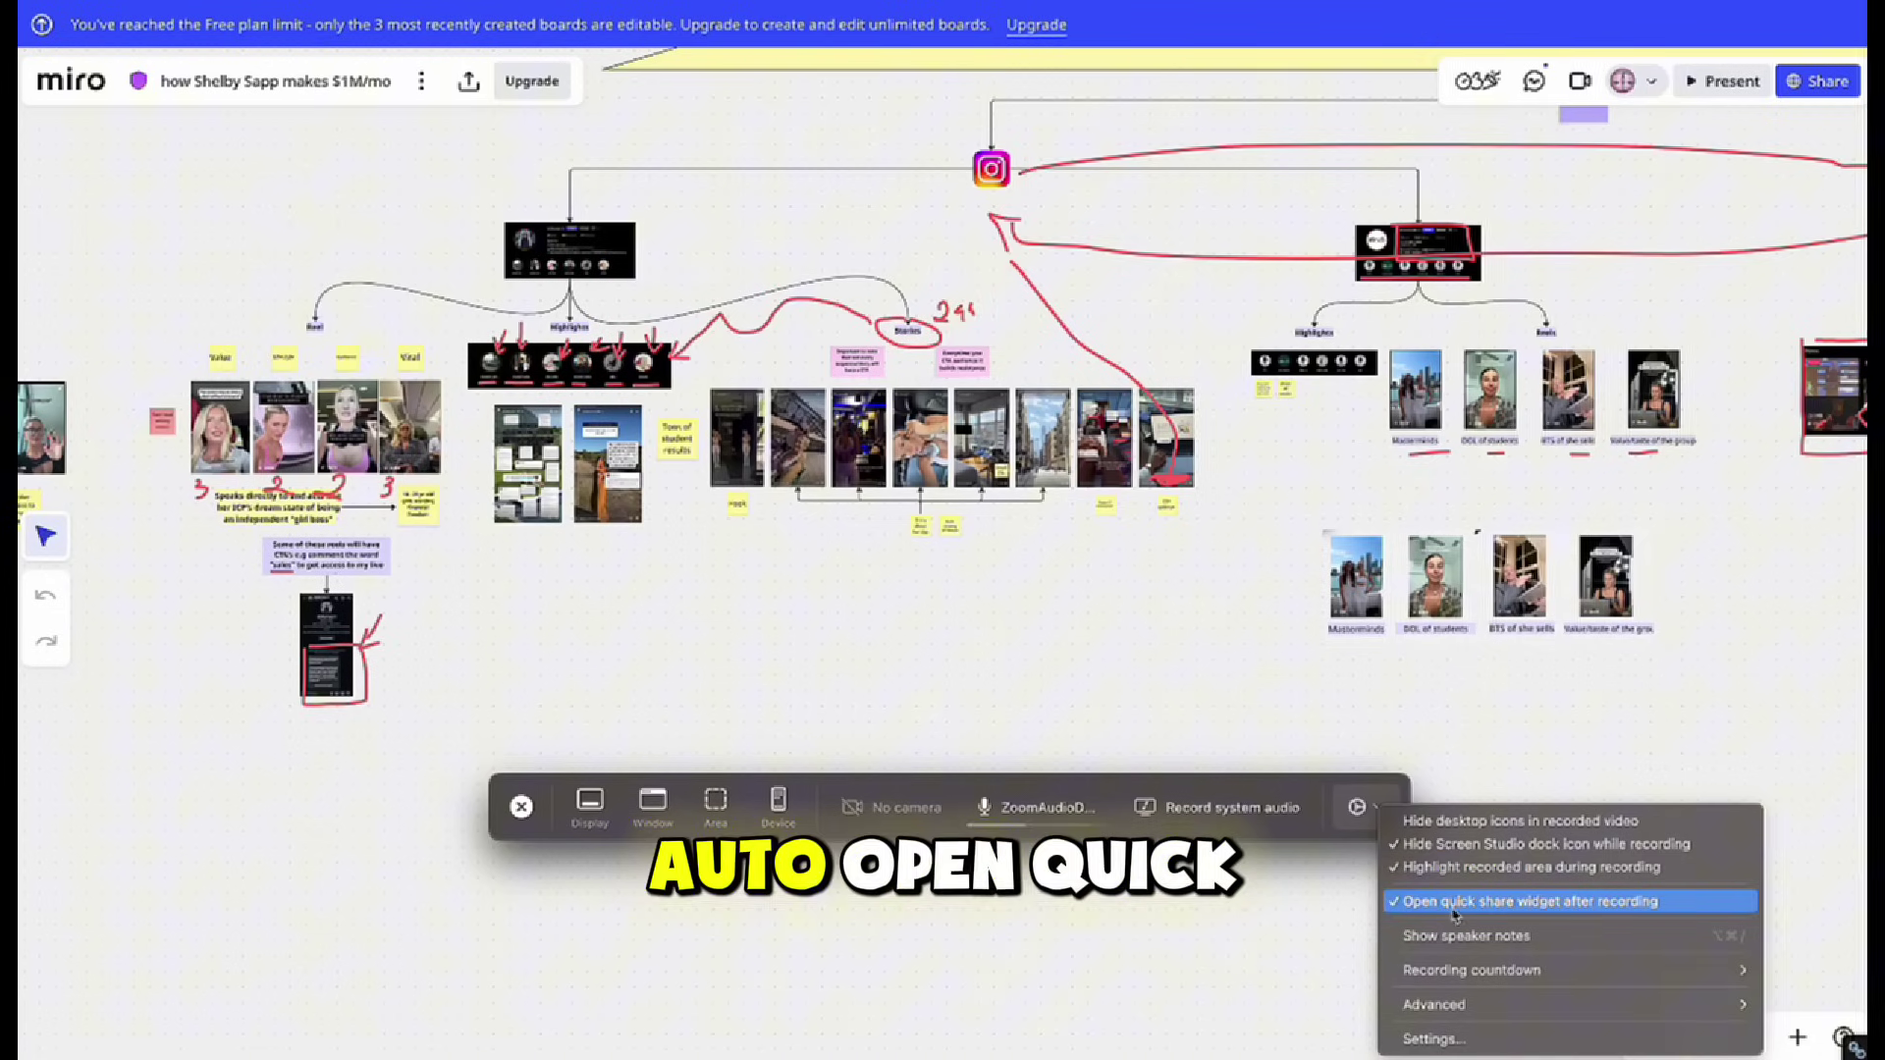
left_click(1496, 943)
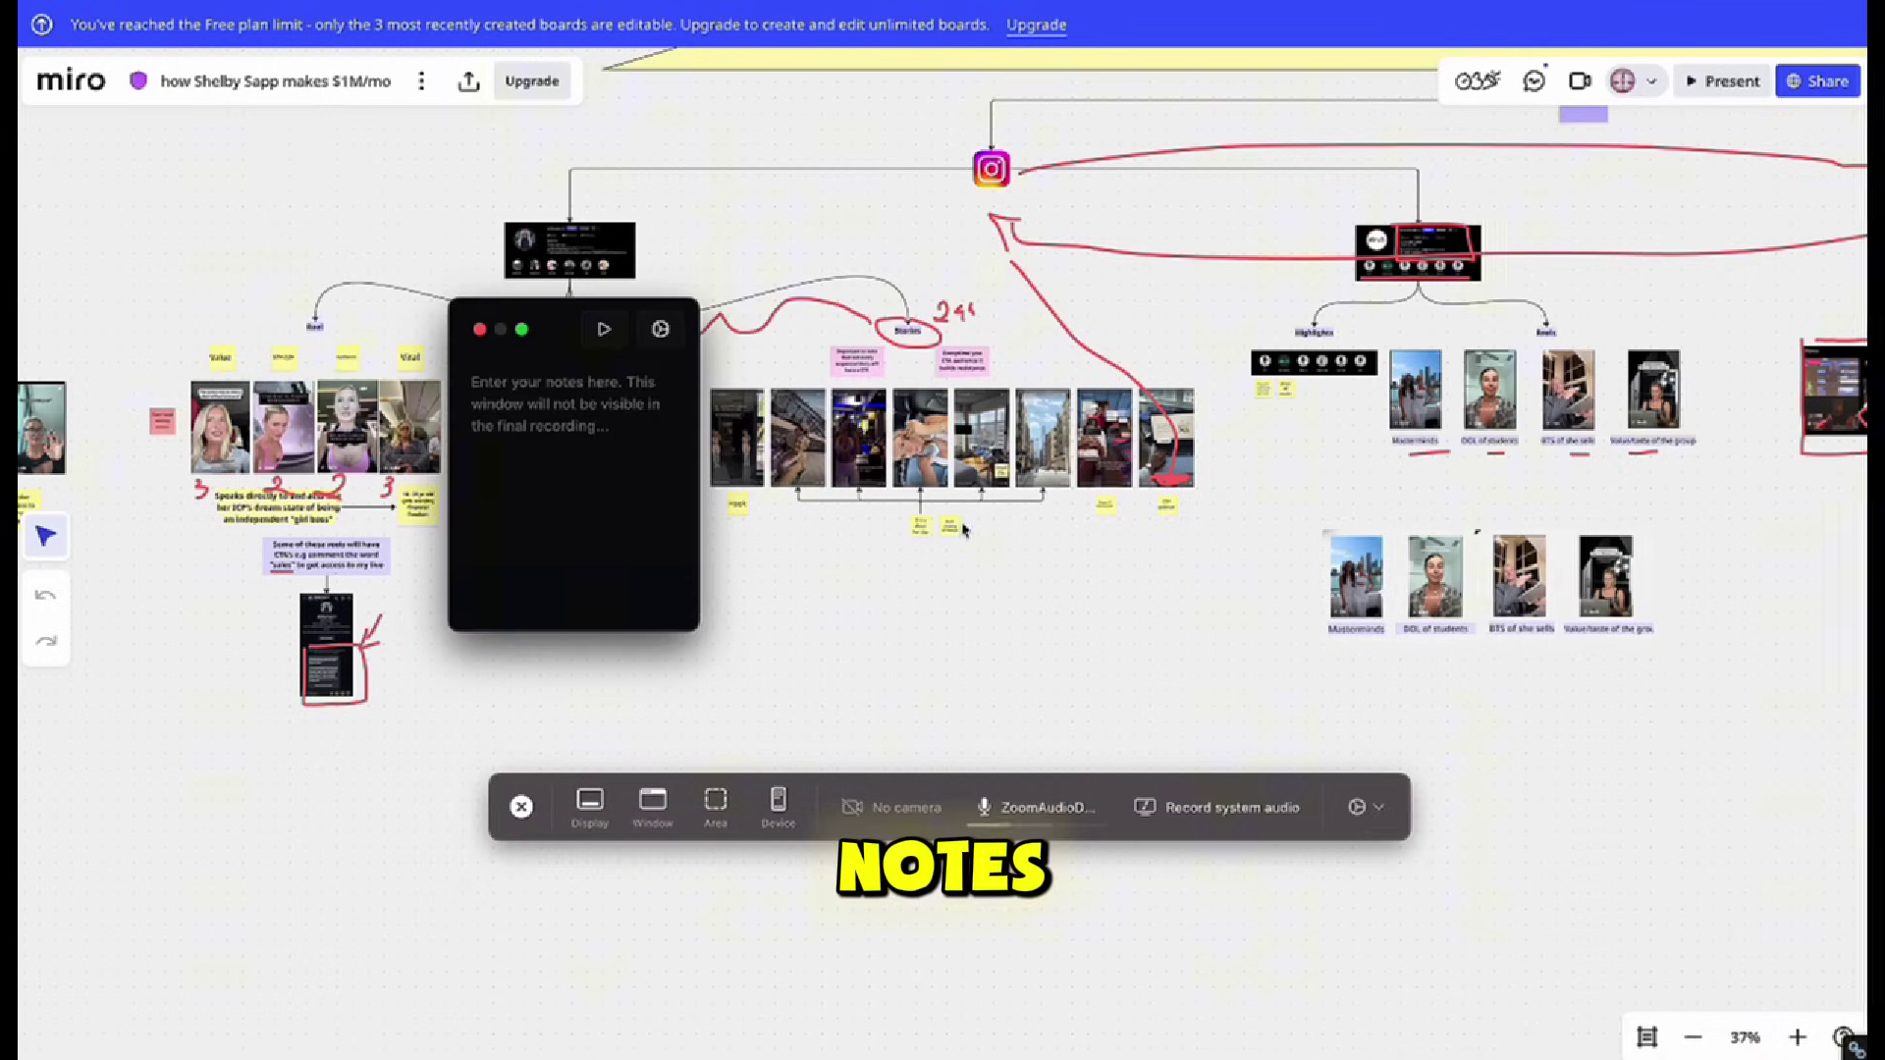
mouse_move(702, 624)
left_mouse_down()
mouse_move(993, 691)
mouse_move(911, 663)
left_mouse_up()
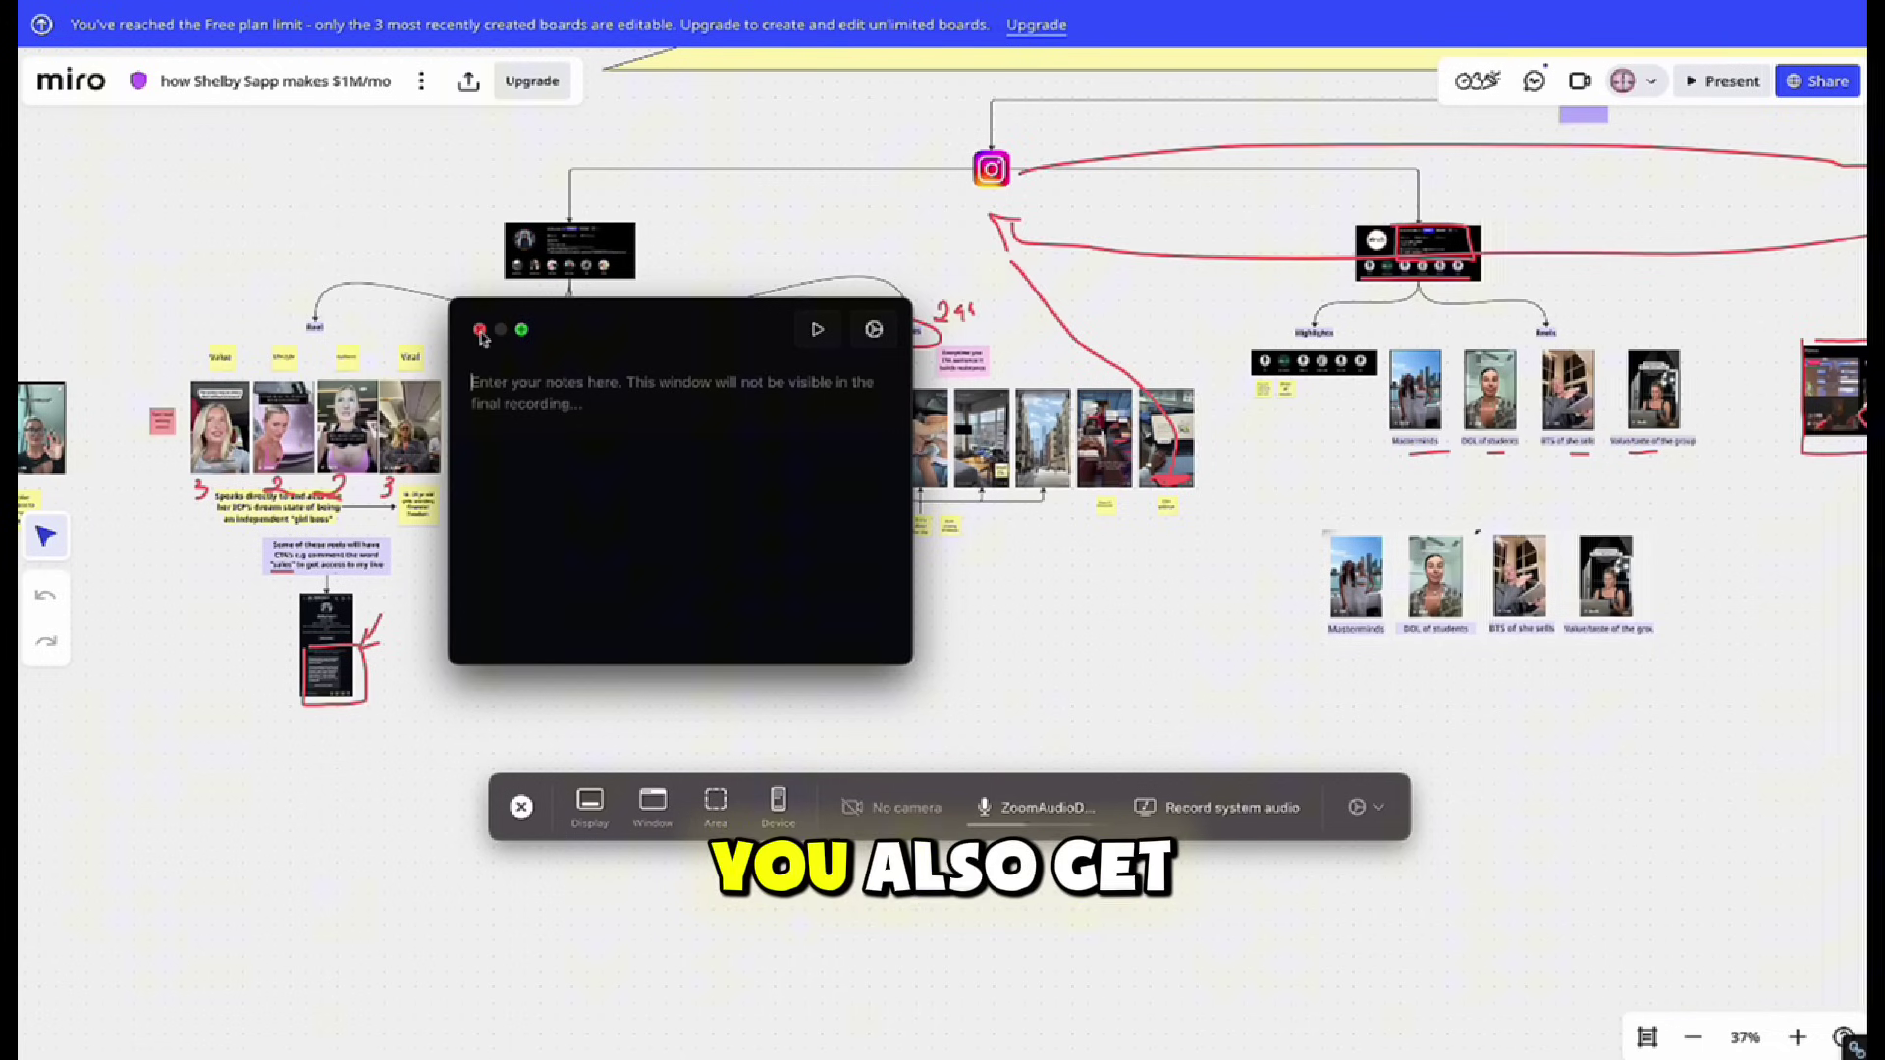
Close the speaker notes window and open Screen Studio's Settings from the options menu.
left_click(480, 332)
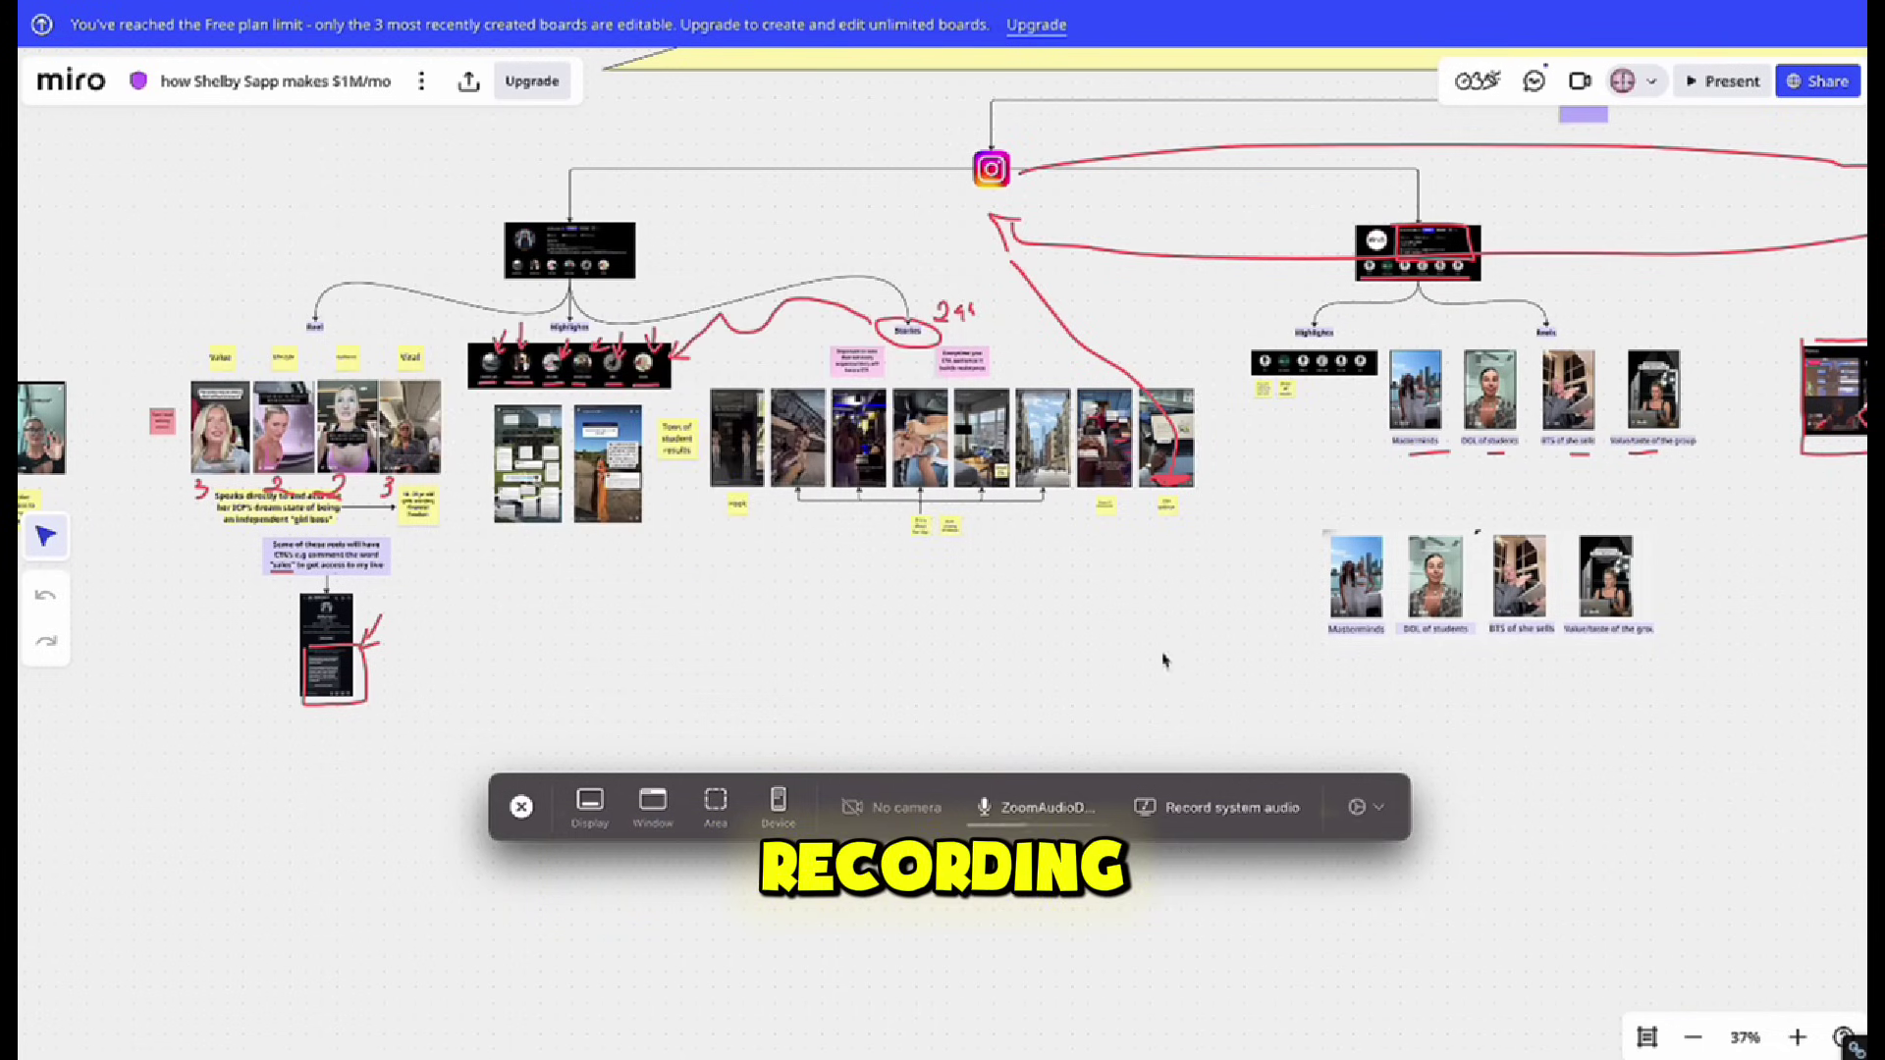
left_click(1378, 809)
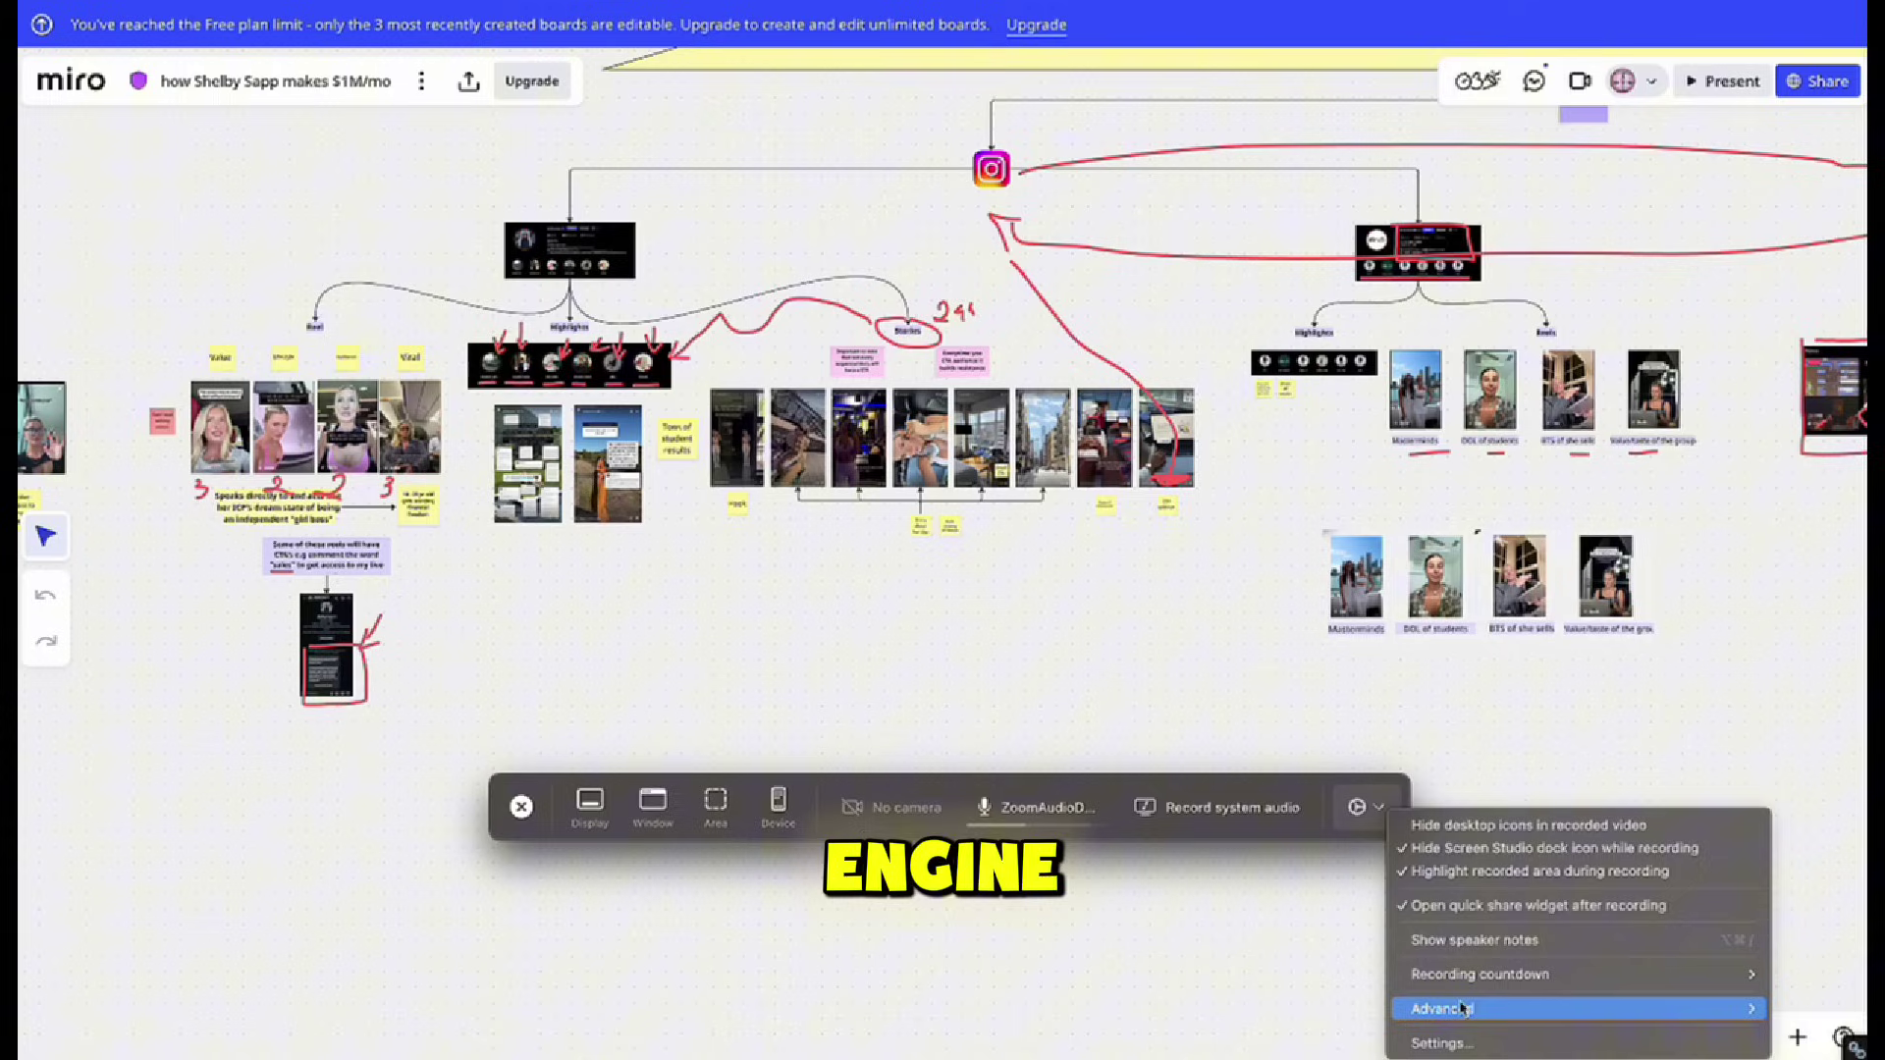
mouse_move(1291, 1009)
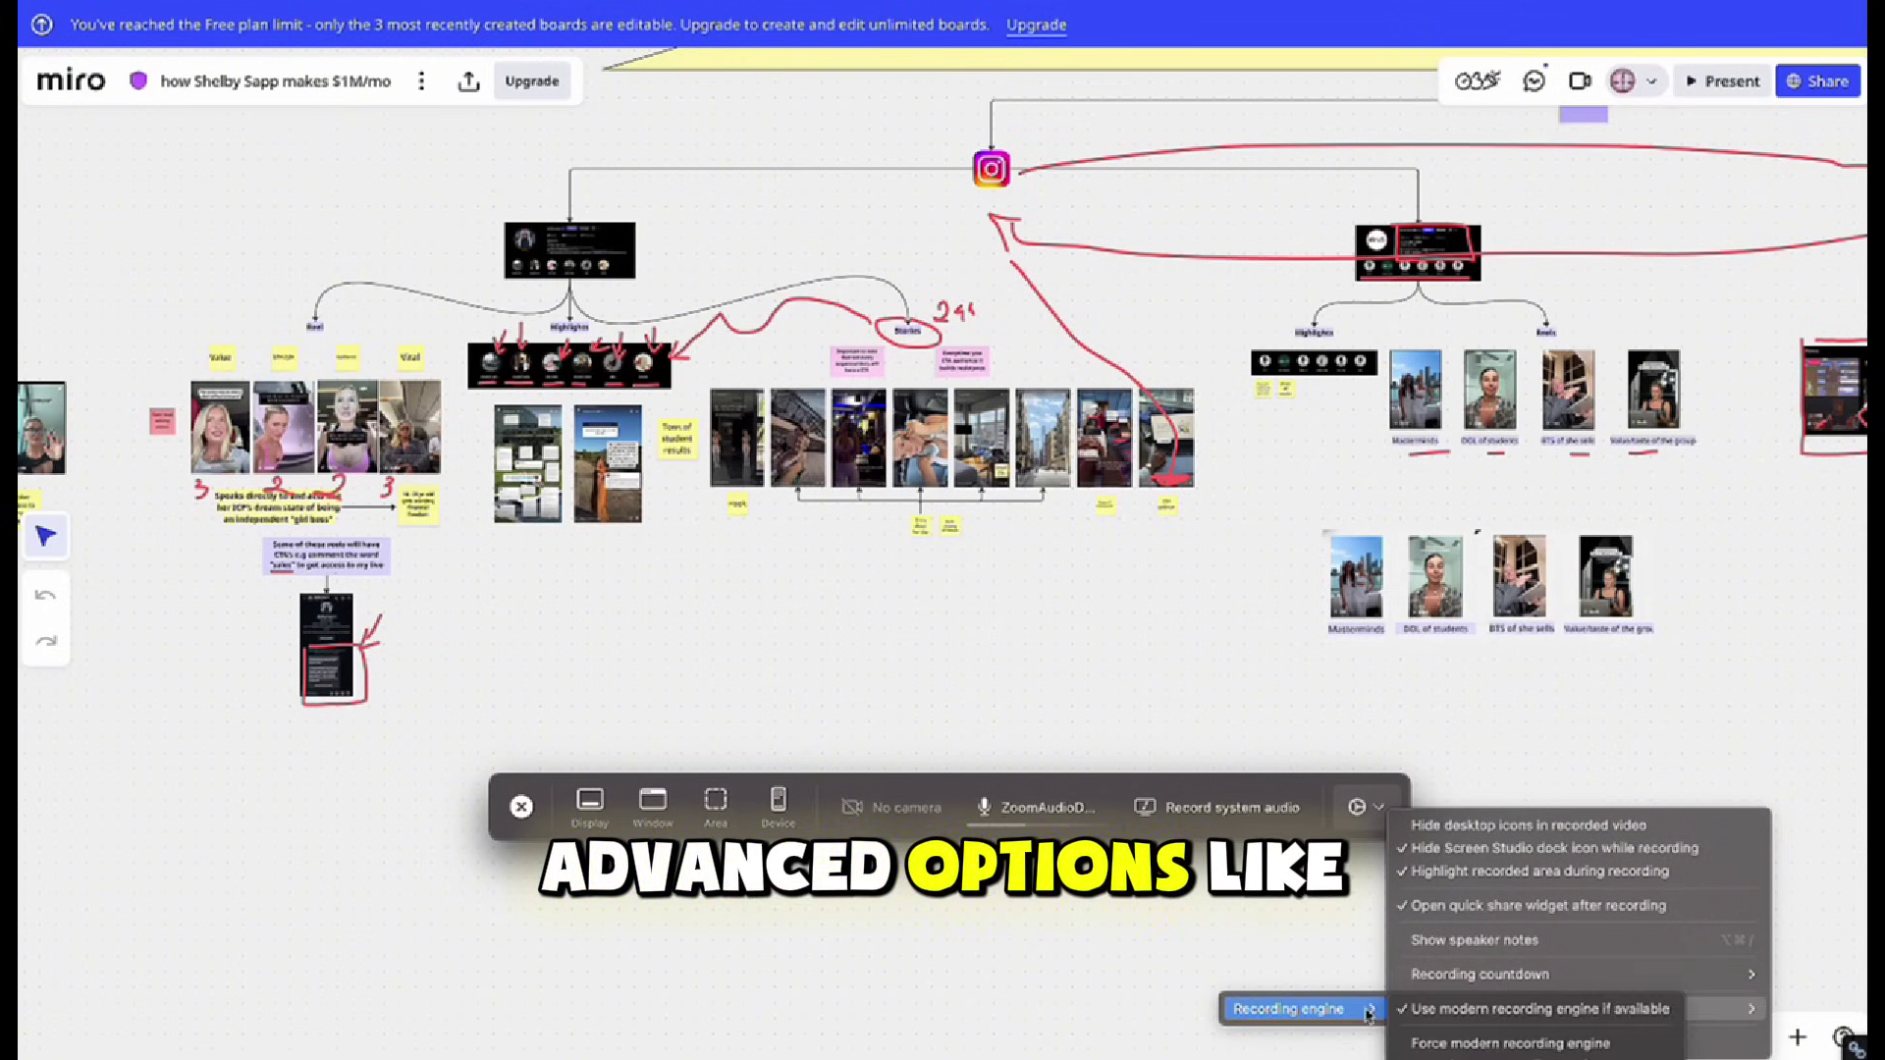
left_click(1545, 1031)
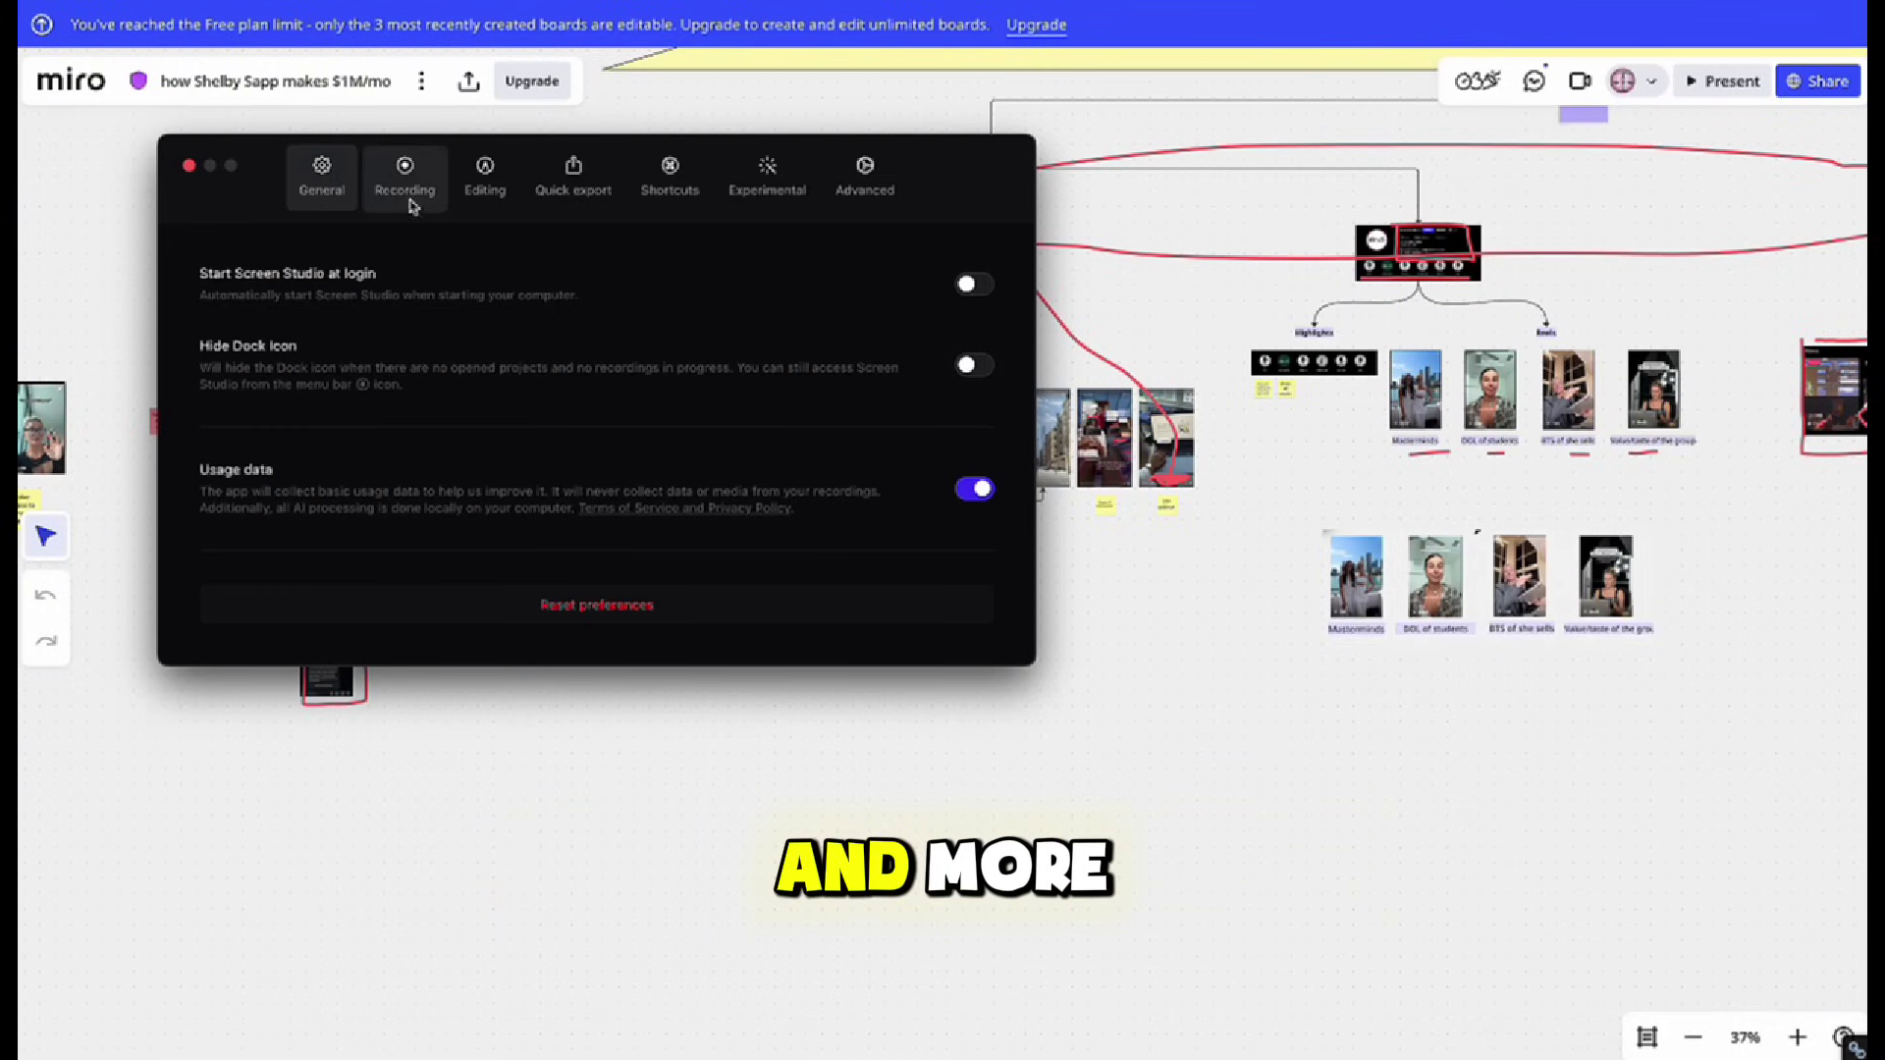
Review the Recording preferences, close Settings, and show the system audio choices.
left_click(406, 185)
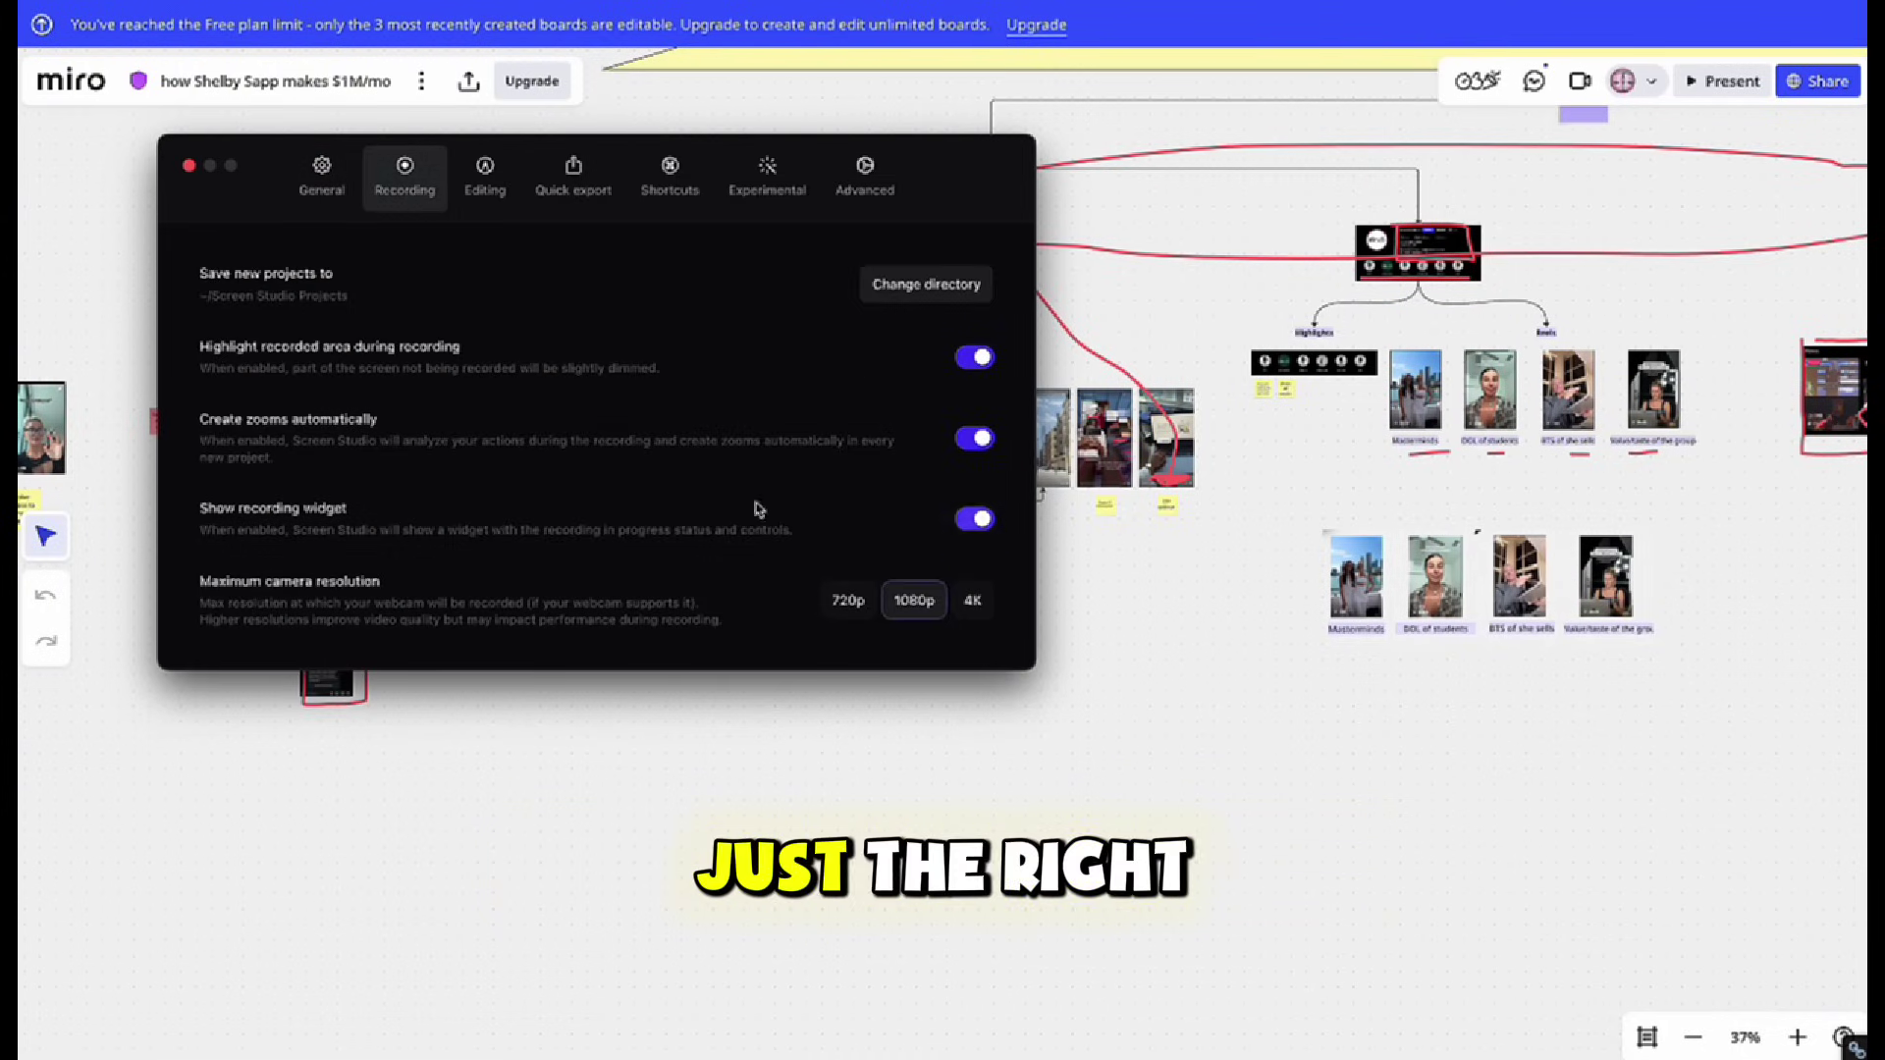
left_click(189, 169)
left_click(1364, 820)
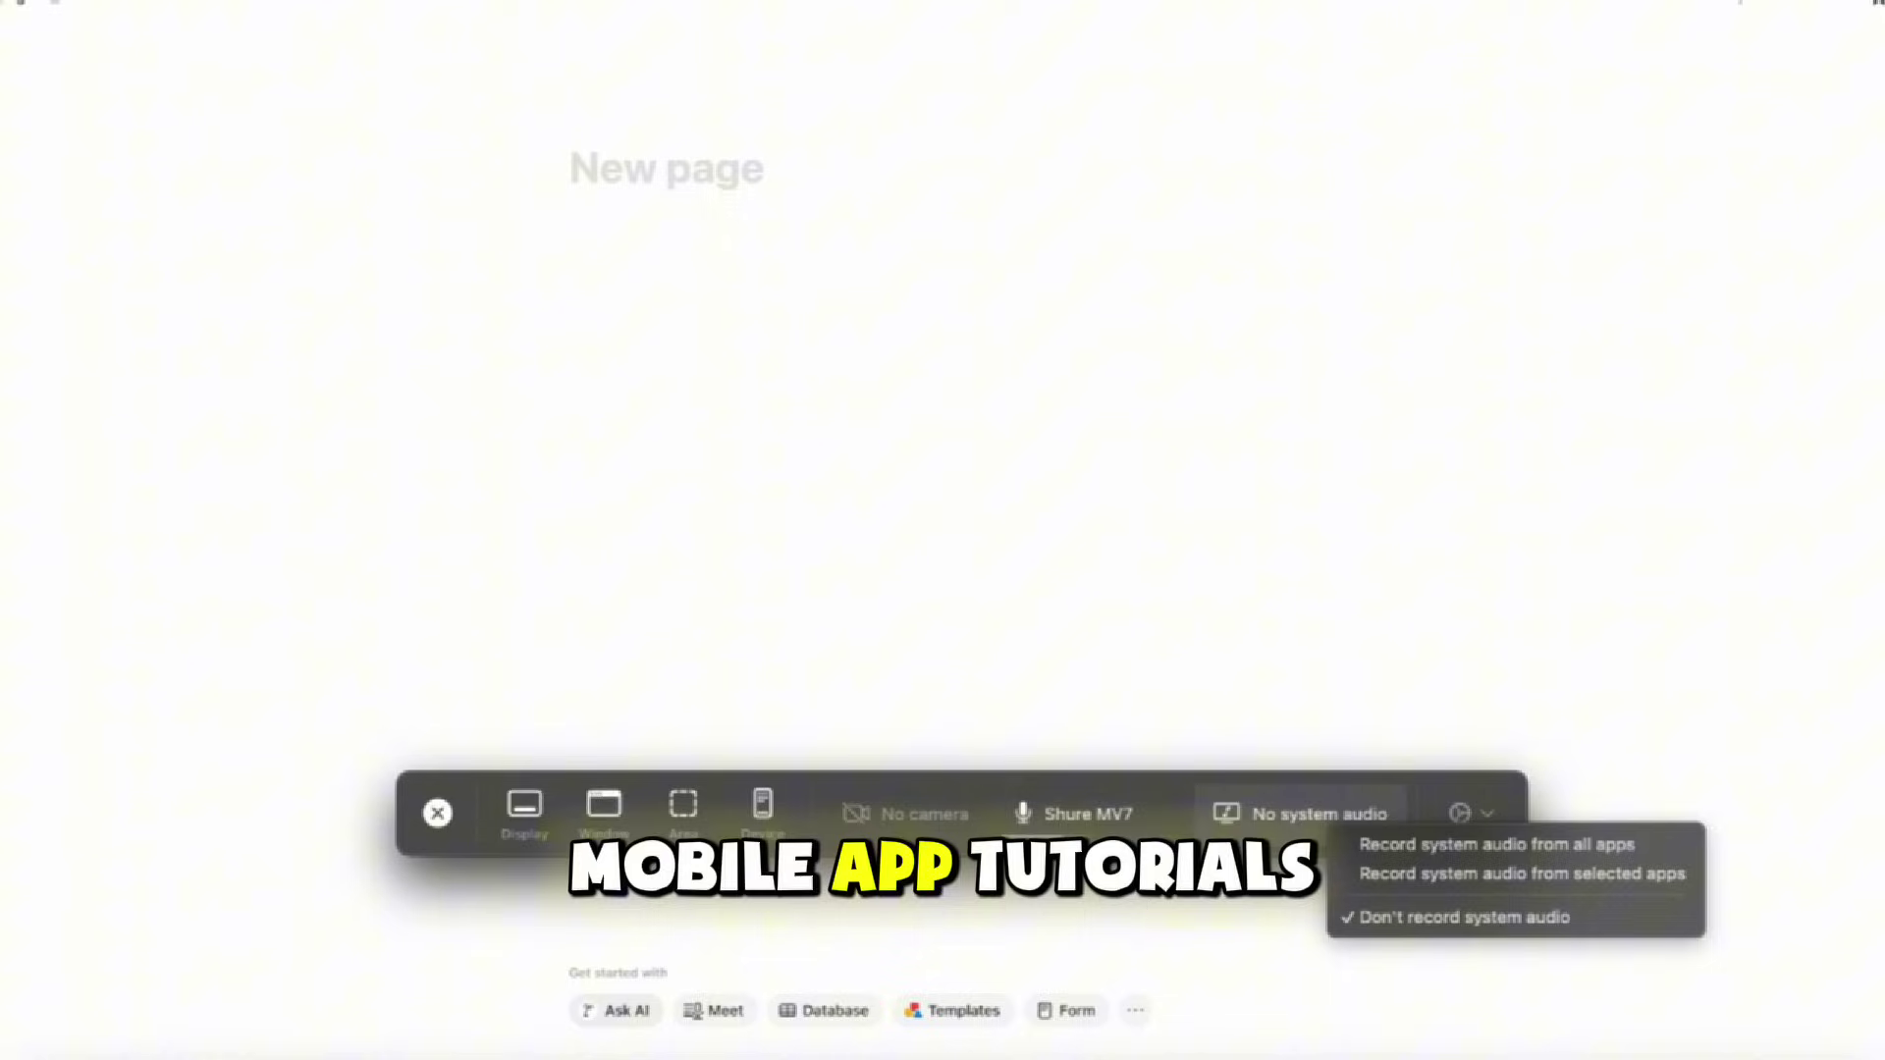
Open the camera dropdown from the No camera toolbar button.
left_click(903, 795)
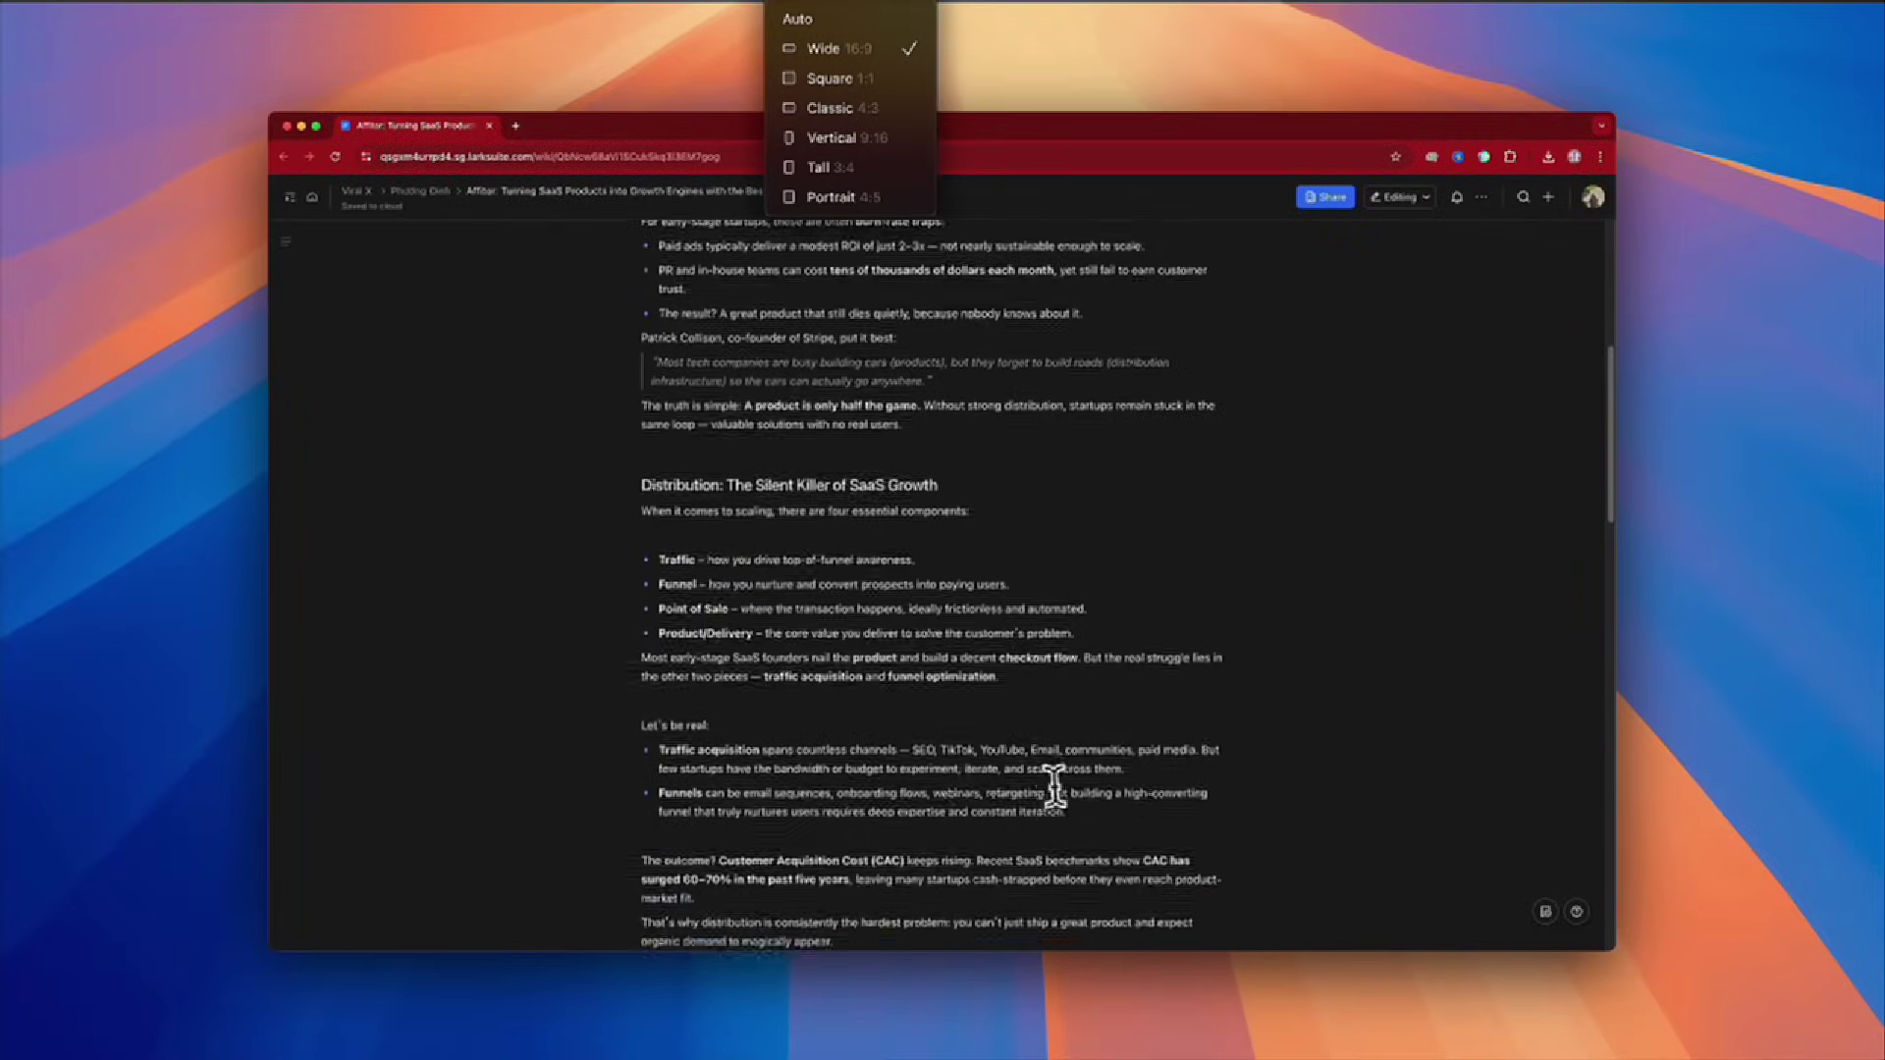
scroll(1075, 787, "down", 2)
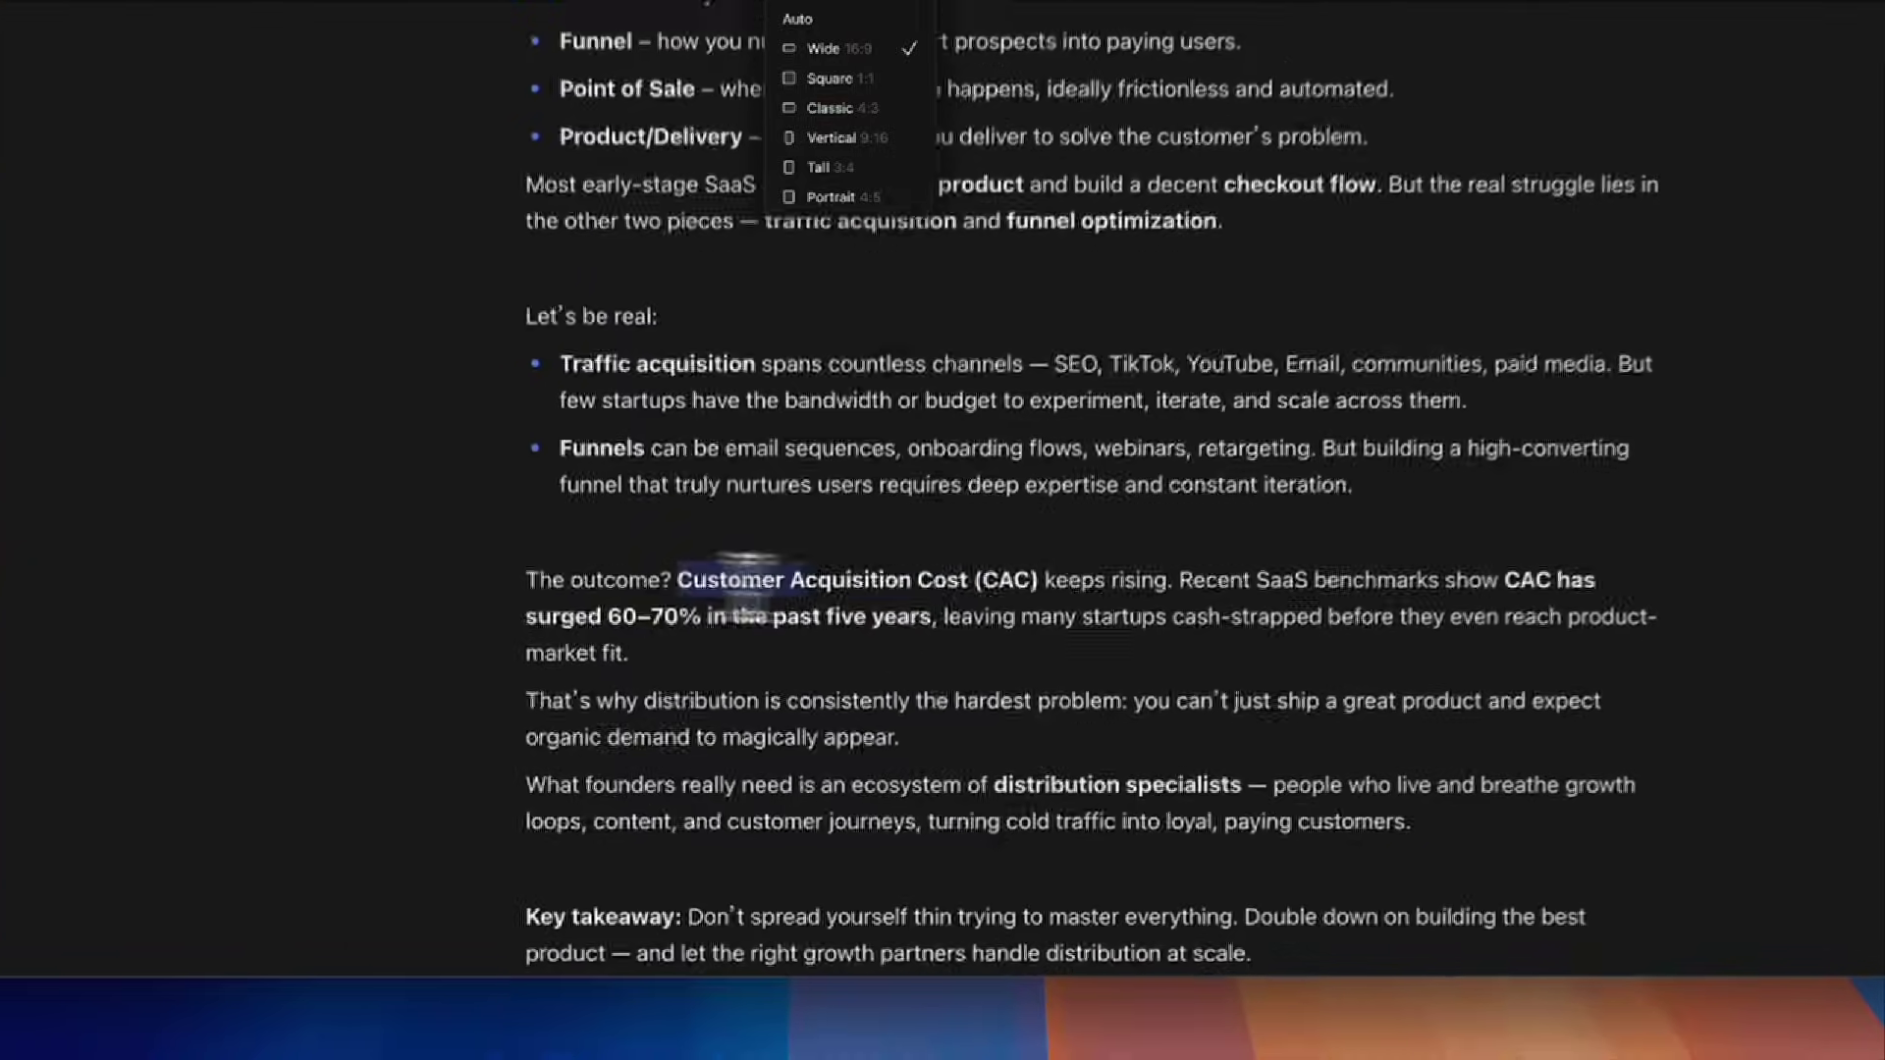
left_click_drag(741, 751, 1040, 573)
left_click(1106, 624)
scroll(1104, 624, "up", 5)
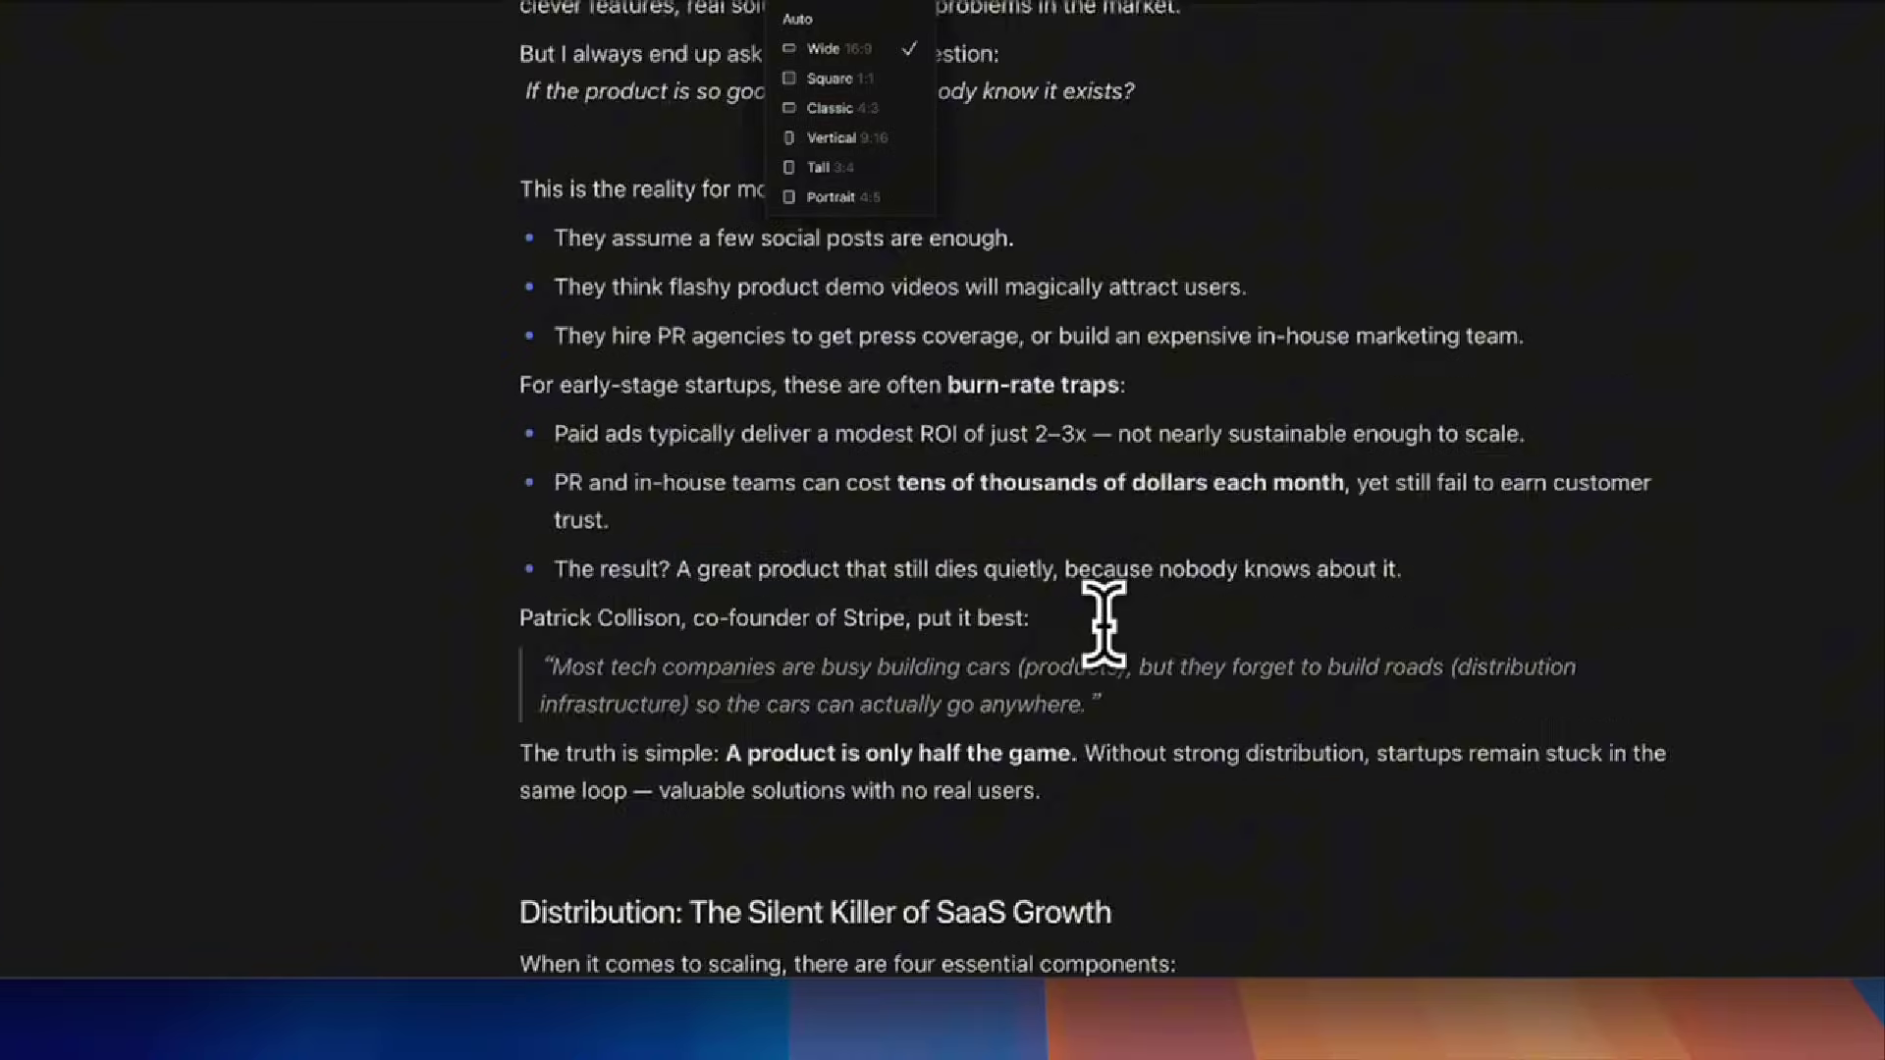
scroll(1102, 618, "down", 2)
scroll(1101, 619, "down", 5)
scroll(1098, 611, "down", 2)
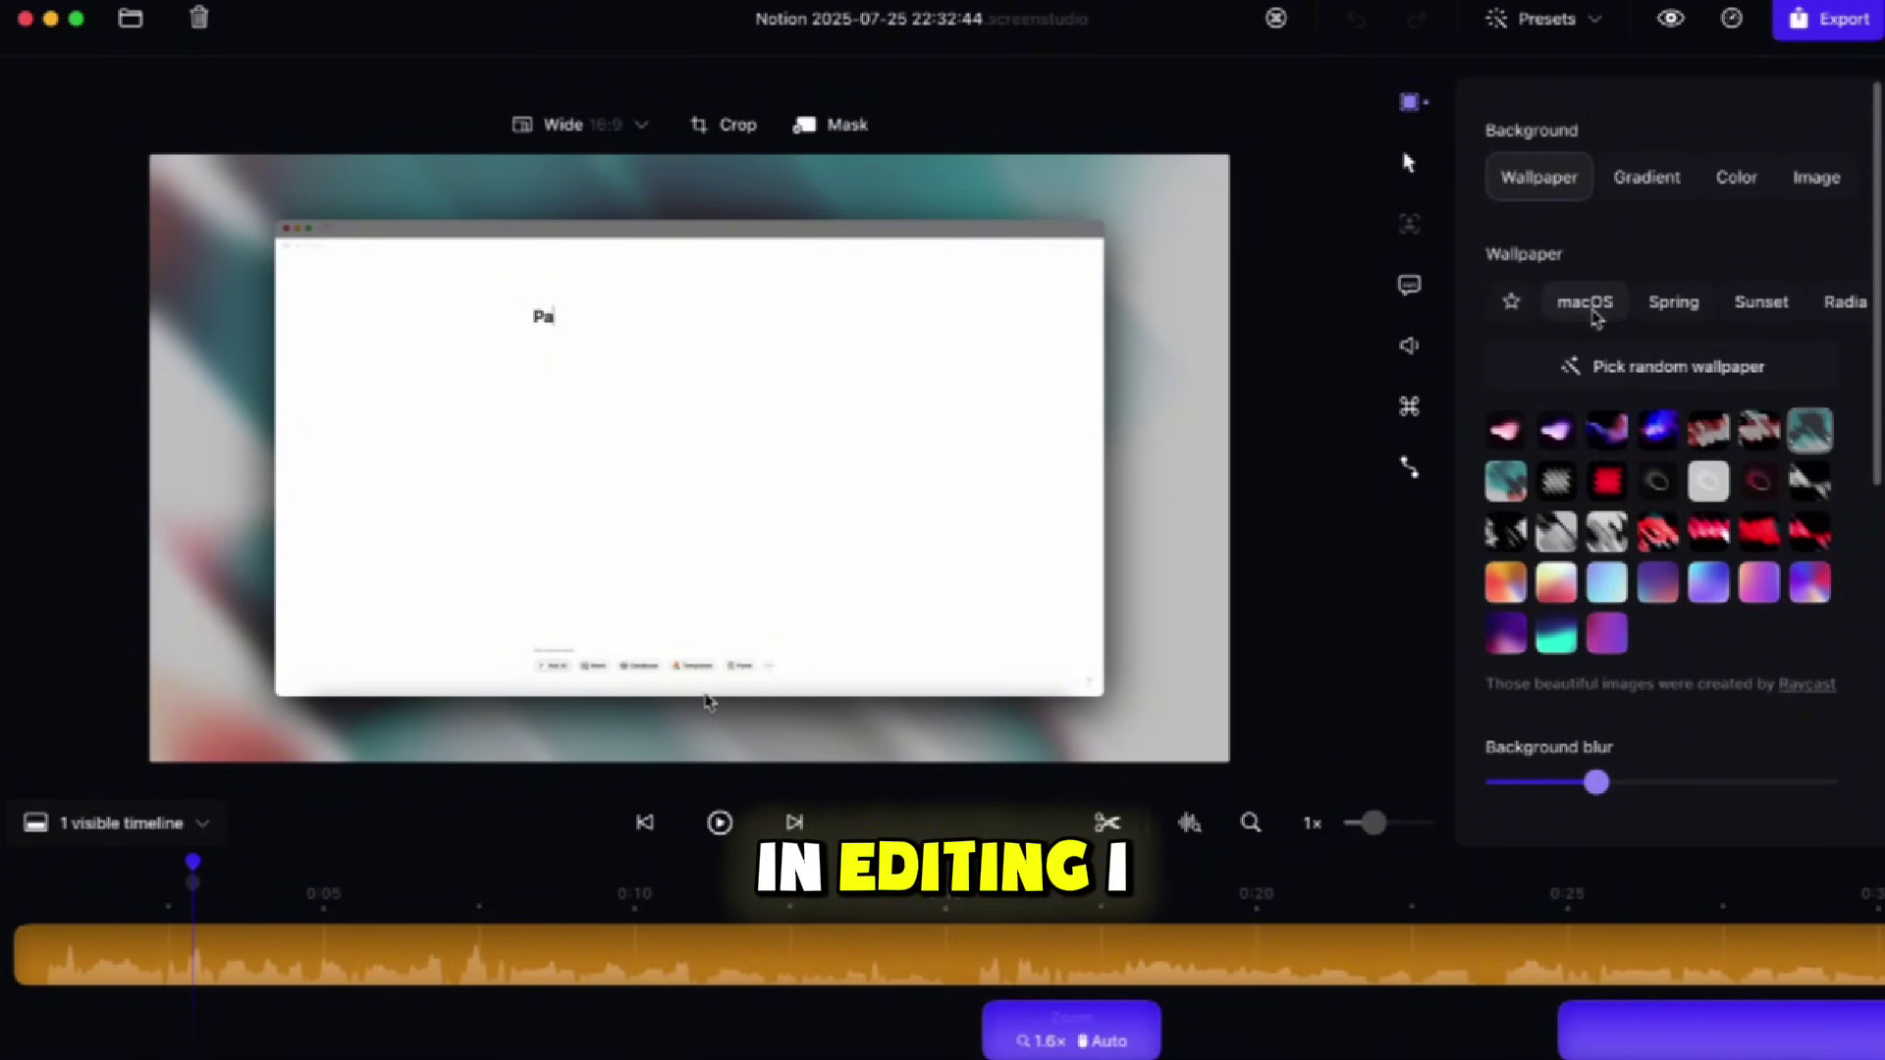
Use the first blue macOS wallpaper as background and make the corners rounder.
left_click(1591, 313)
left_click(1505, 434)
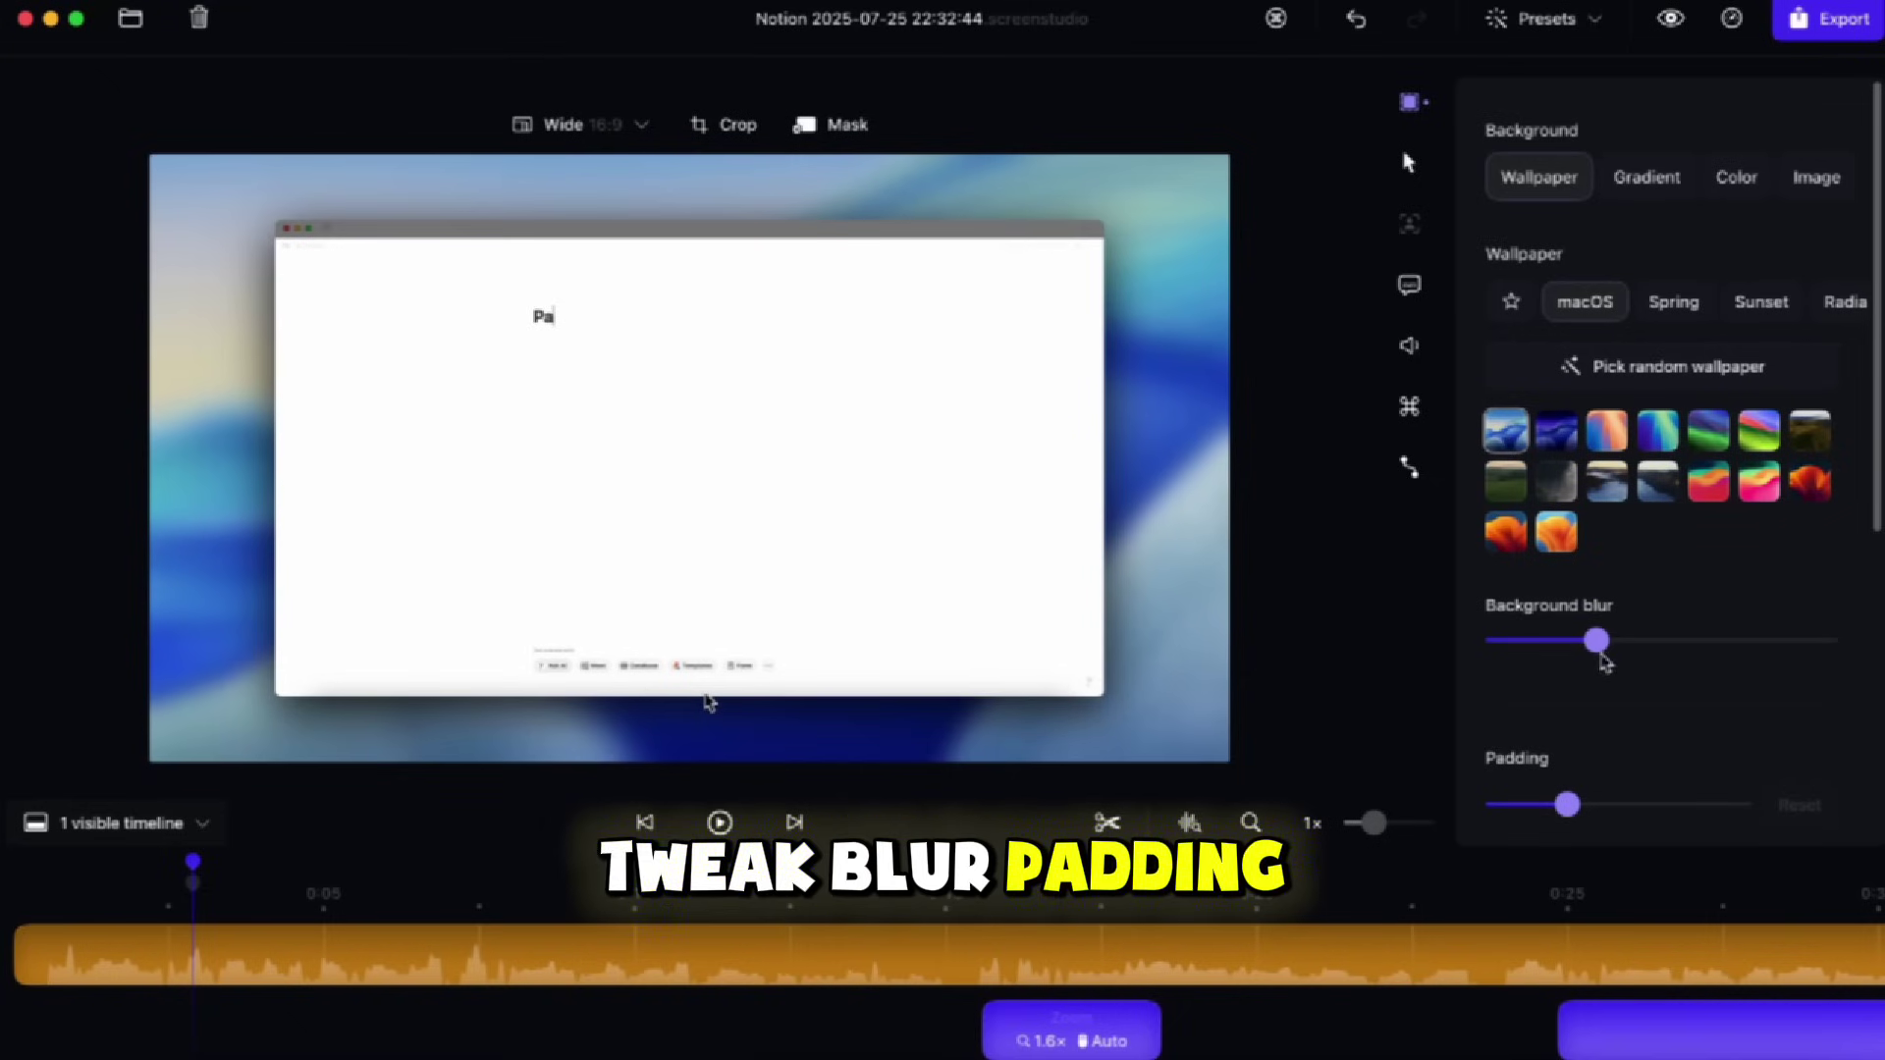
left_click_drag(1572, 649, 1463, 648)
scroll(1590, 815, "down", 5)
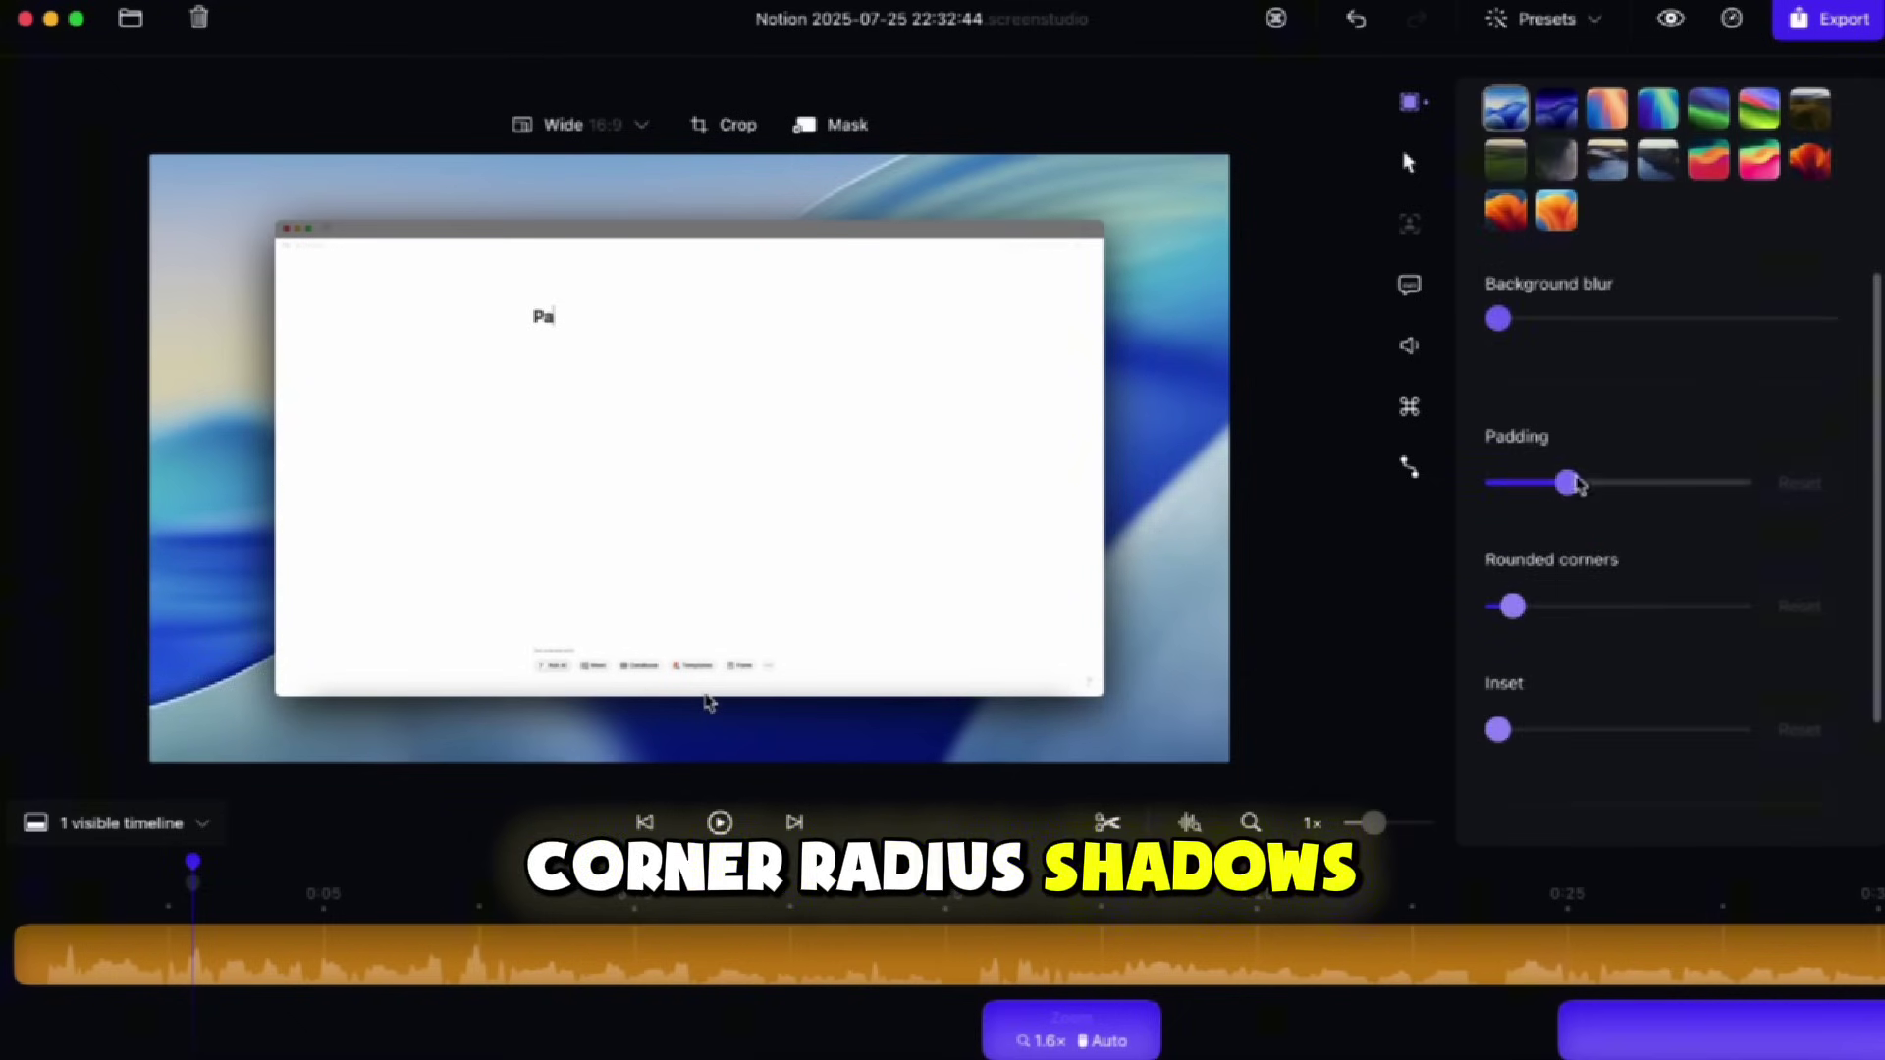
mouse_move(1570, 483)
left_mouse_down()
mouse_move(1593, 488)
mouse_move(1506, 505)
left_mouse_up()
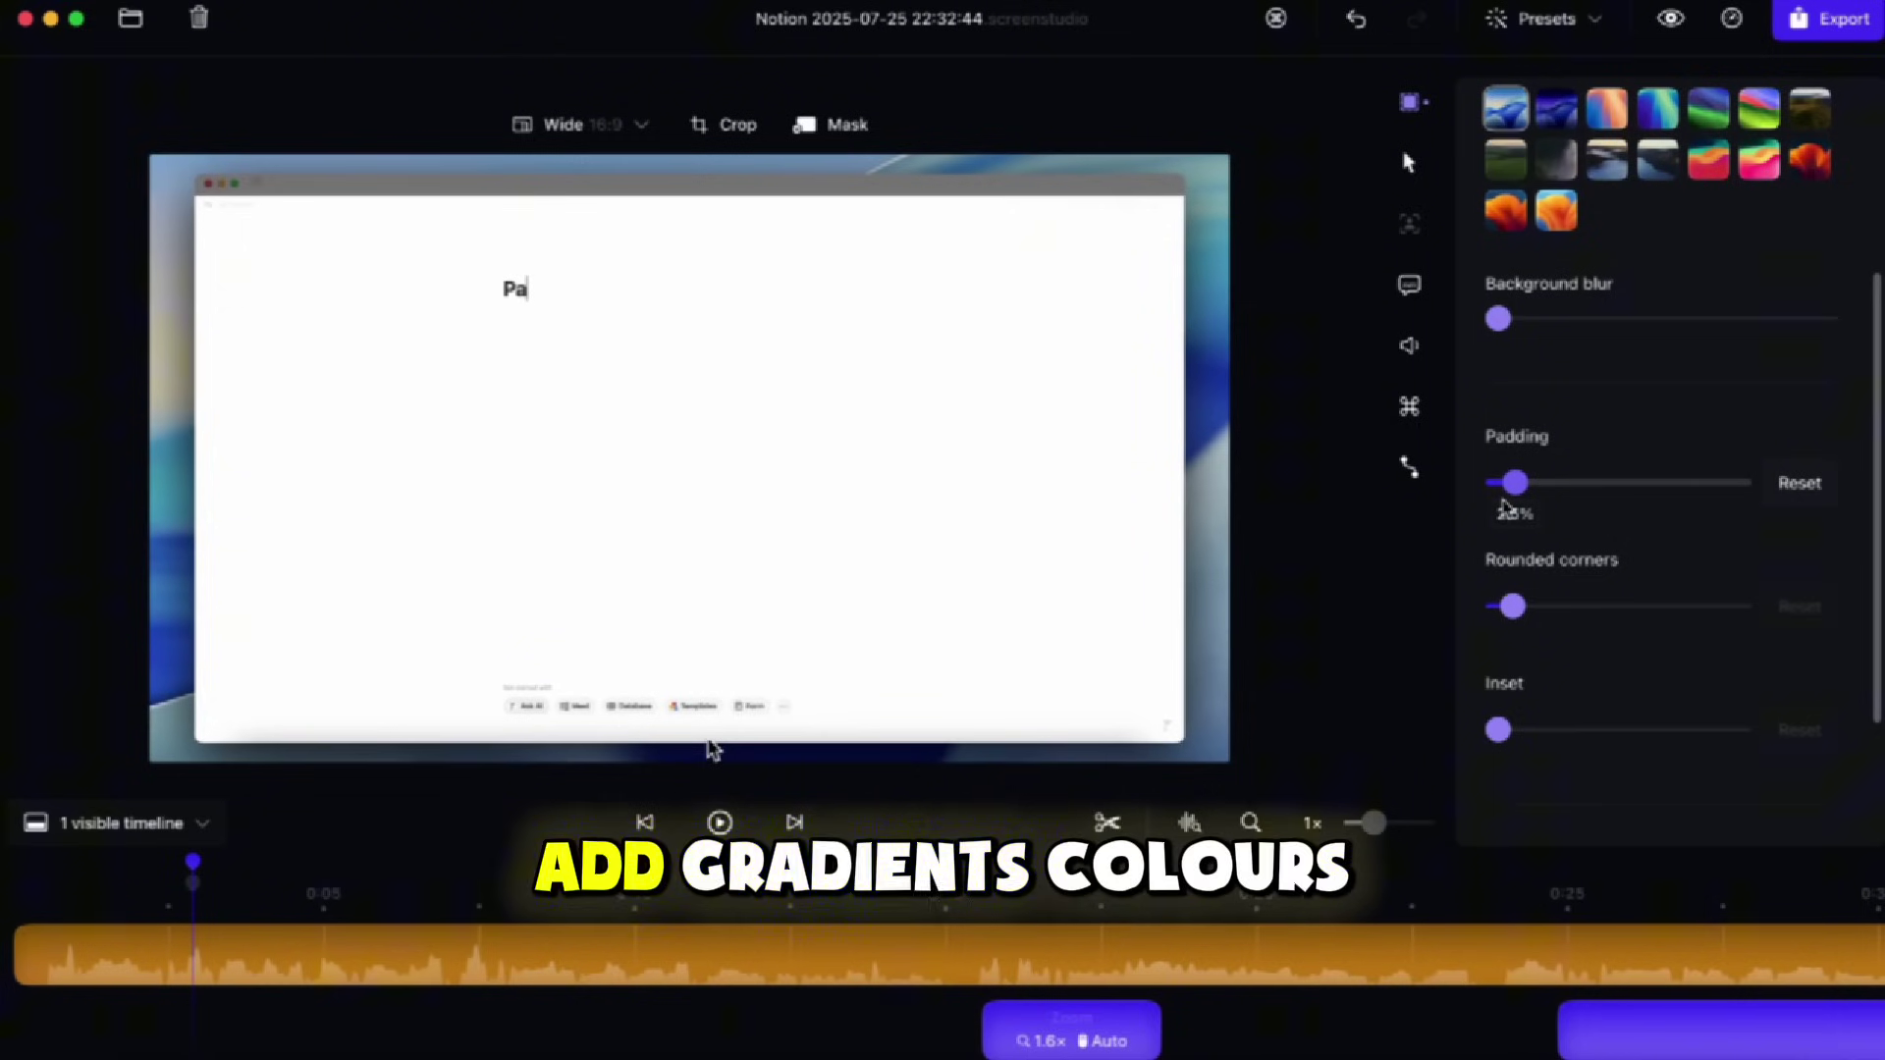
mouse_move(1513, 605)
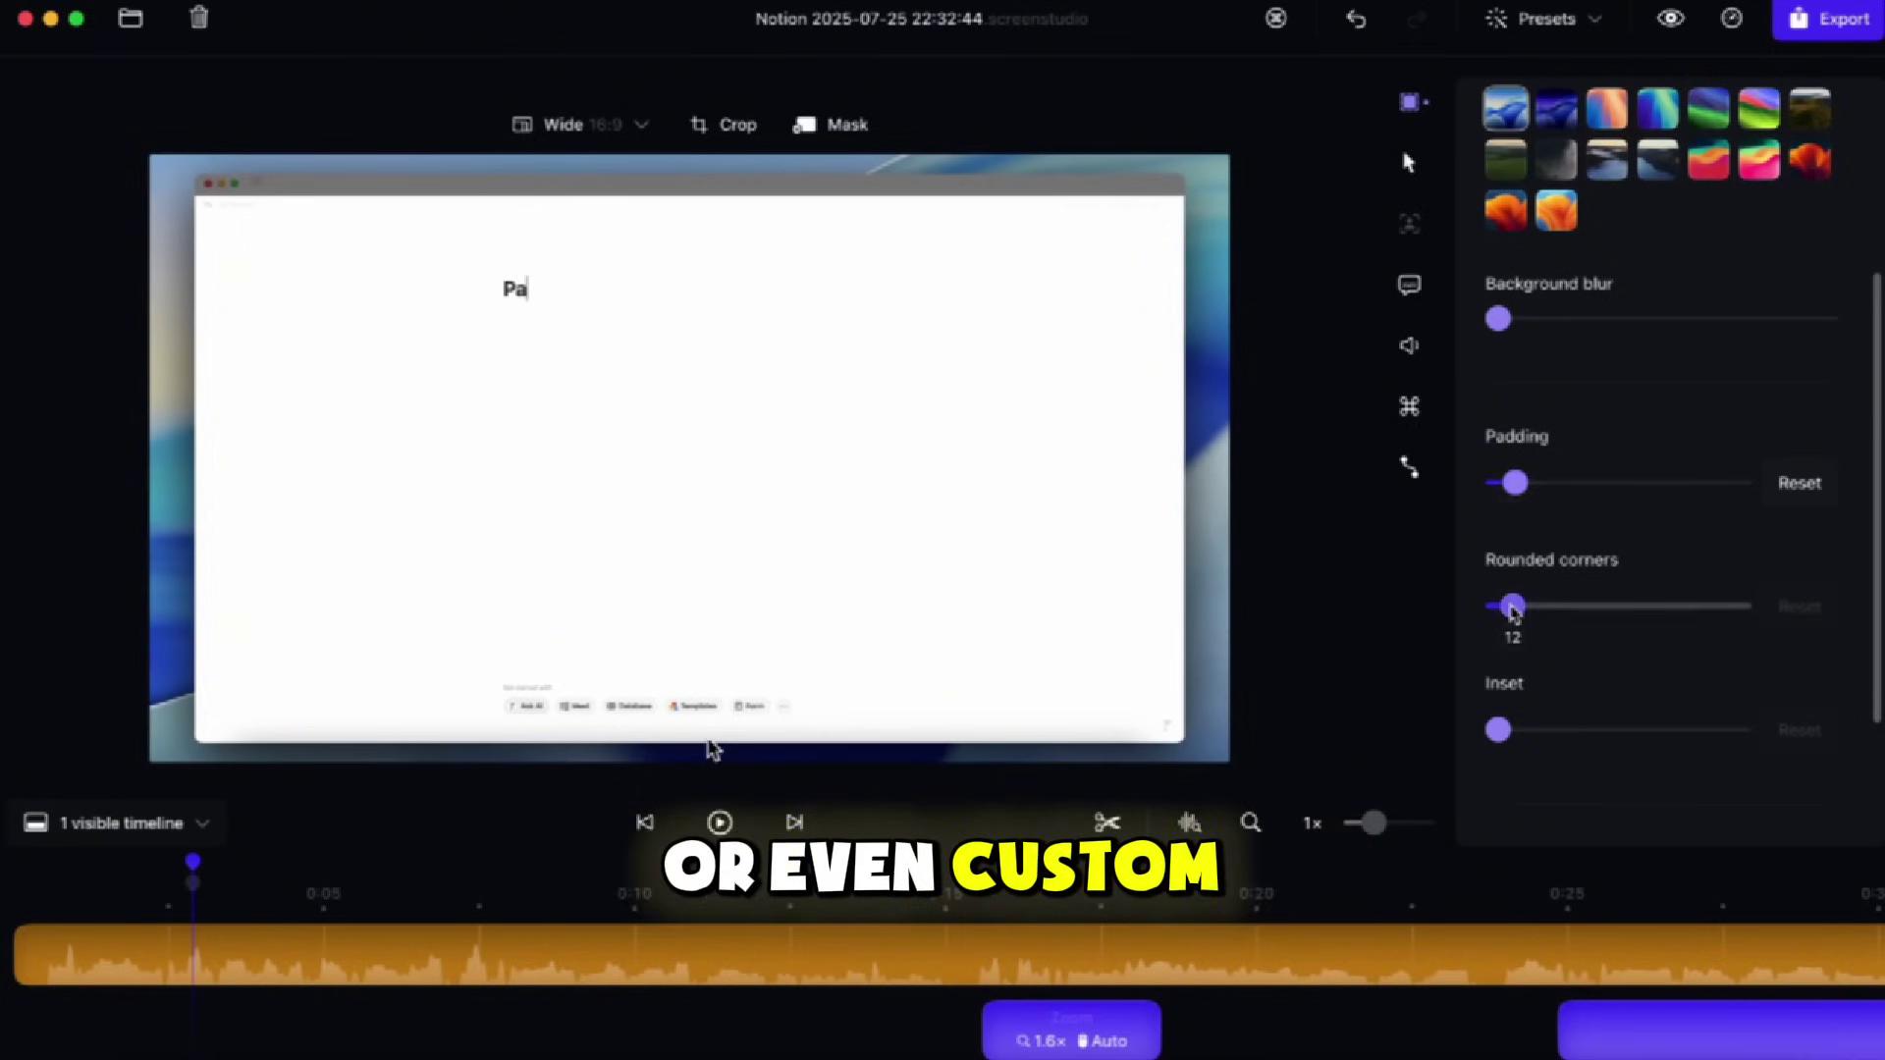
left_click_drag(1512, 613, 1544, 608)
left_click(1409, 166)
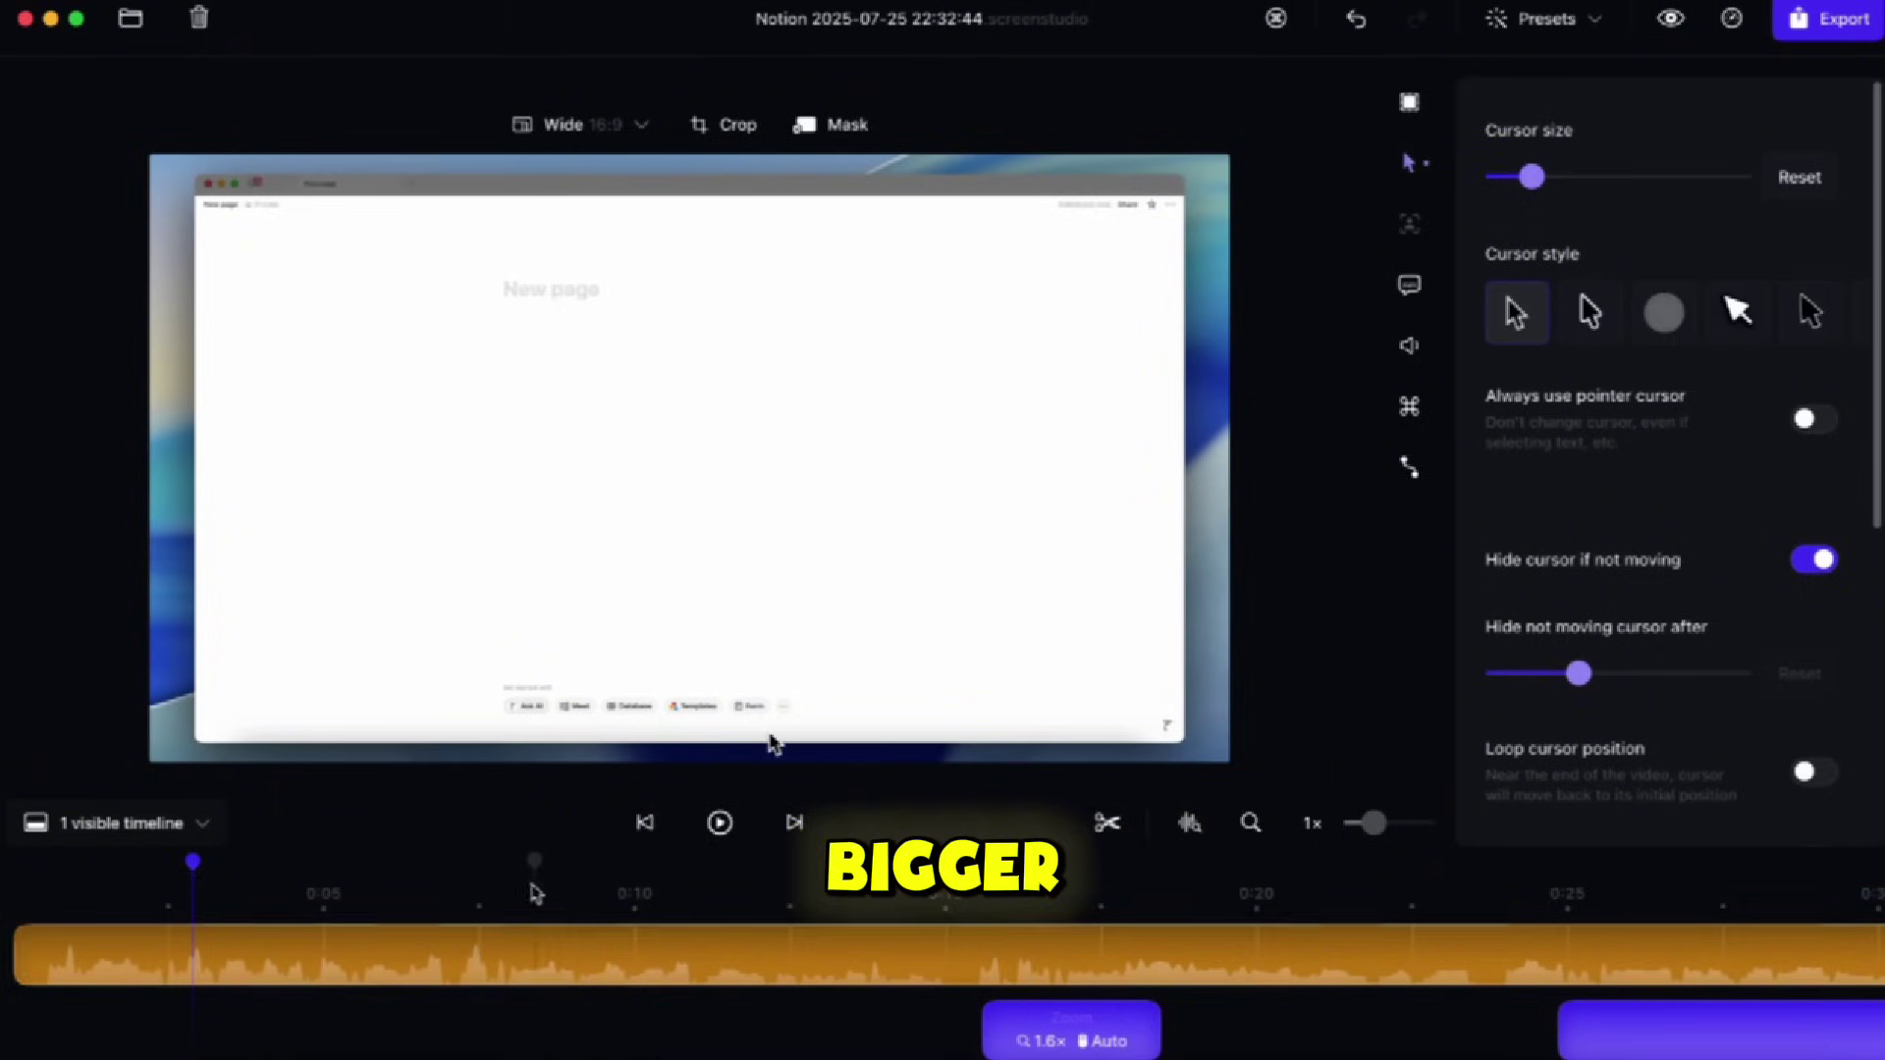
Enlarge the cursor, switch it to the circle style, and expand Click effect and Click sound.
left_click(461, 884)
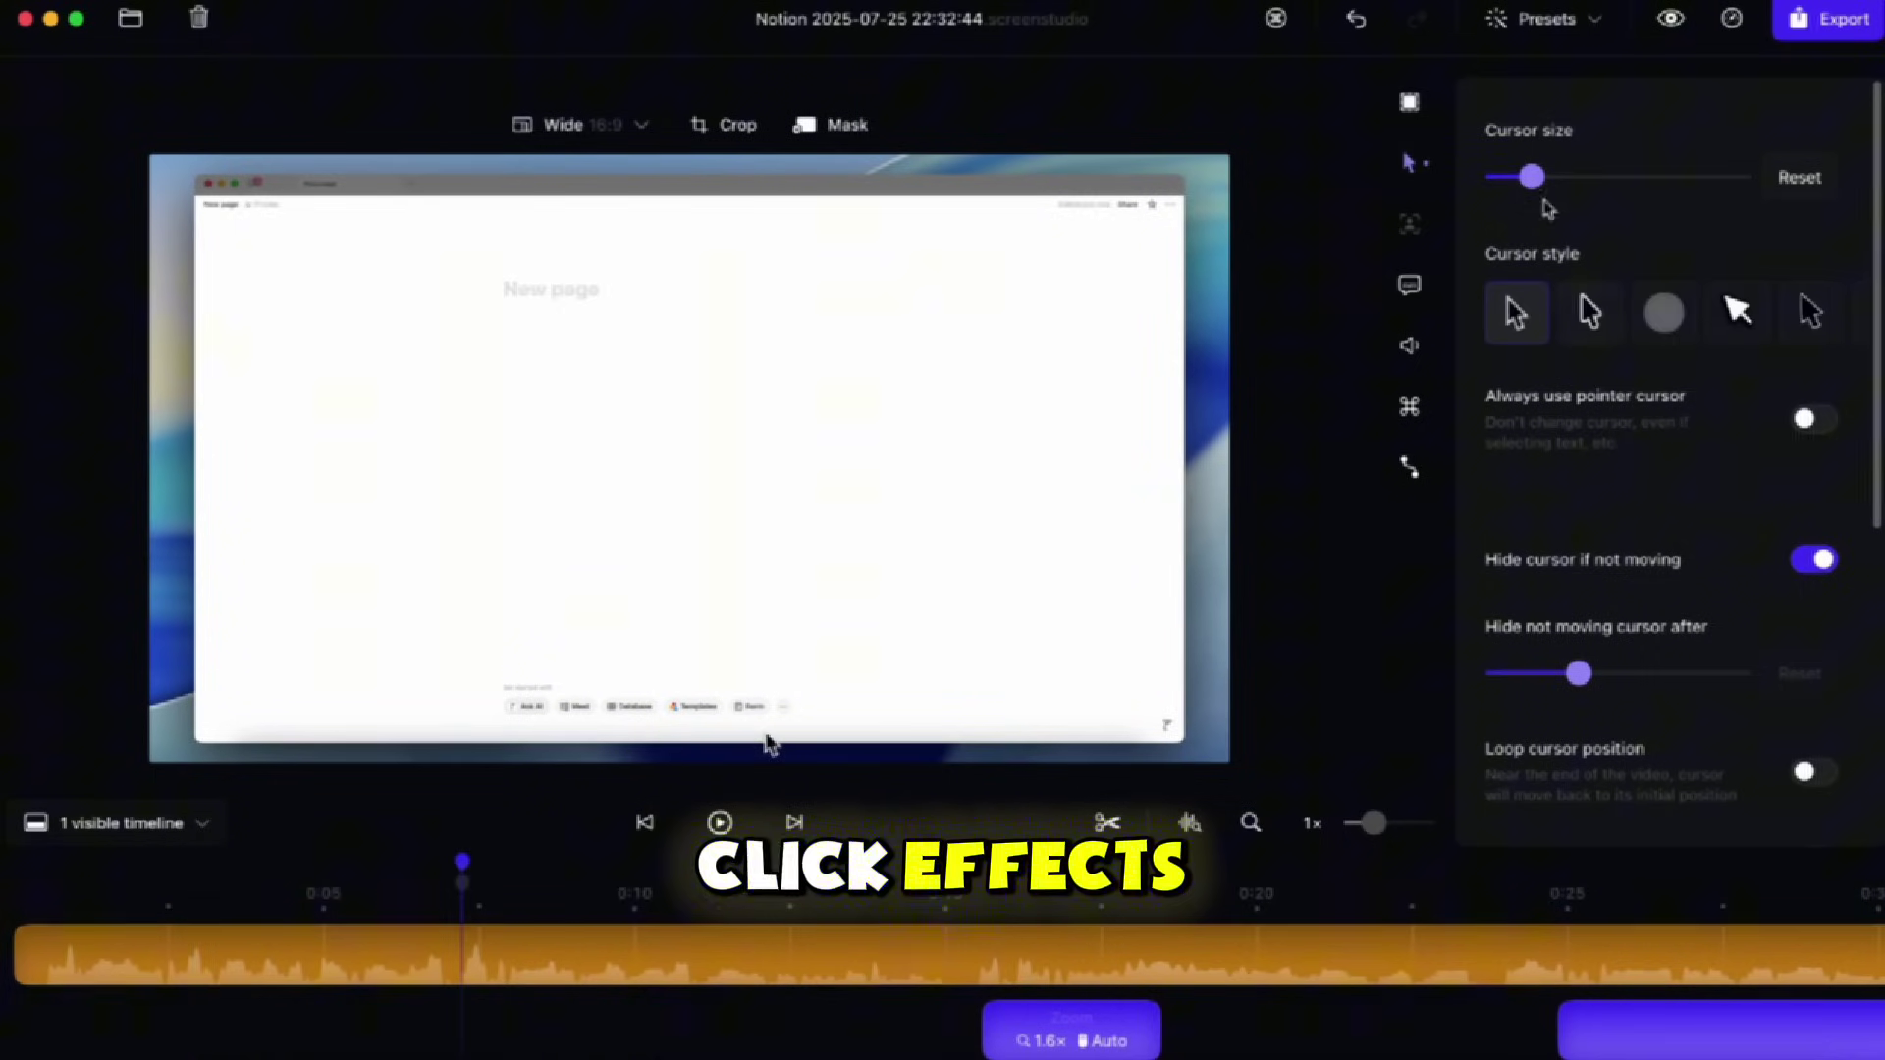
left_click_drag(1535, 187, 1720, 180)
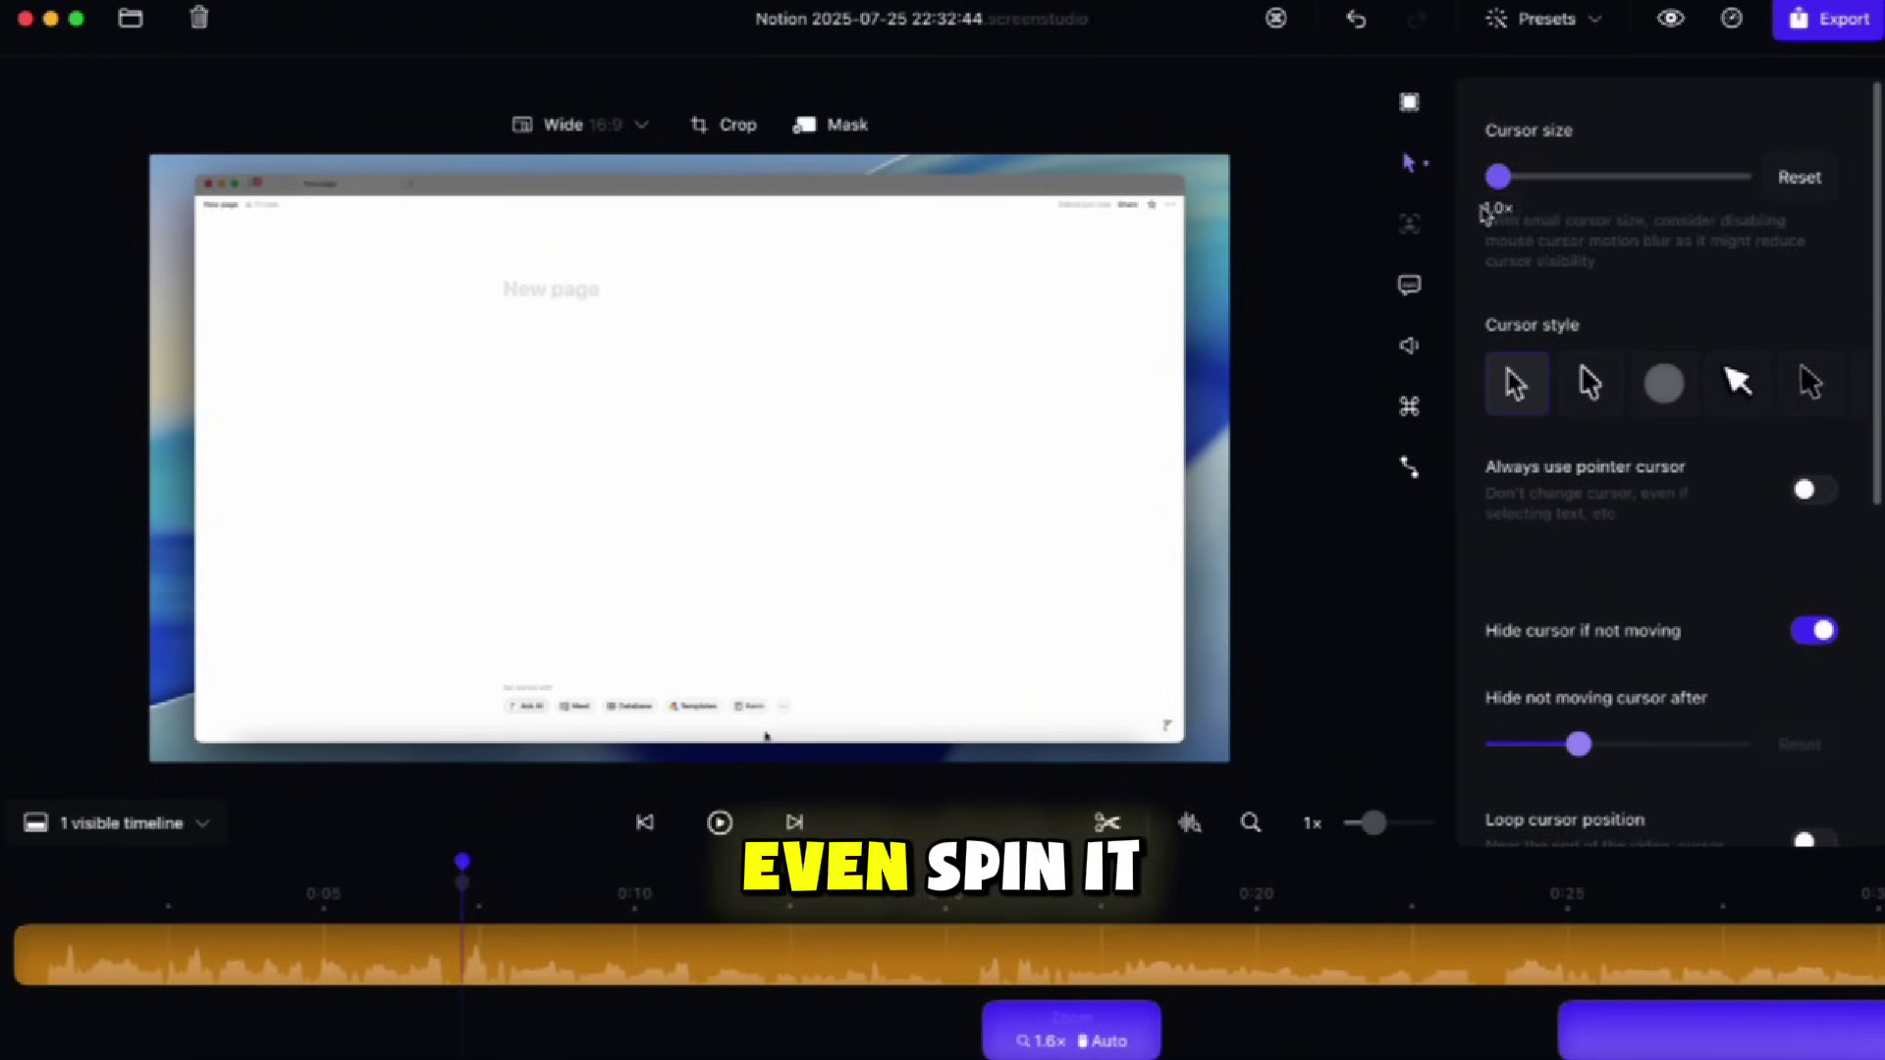
left_click(1589, 312)
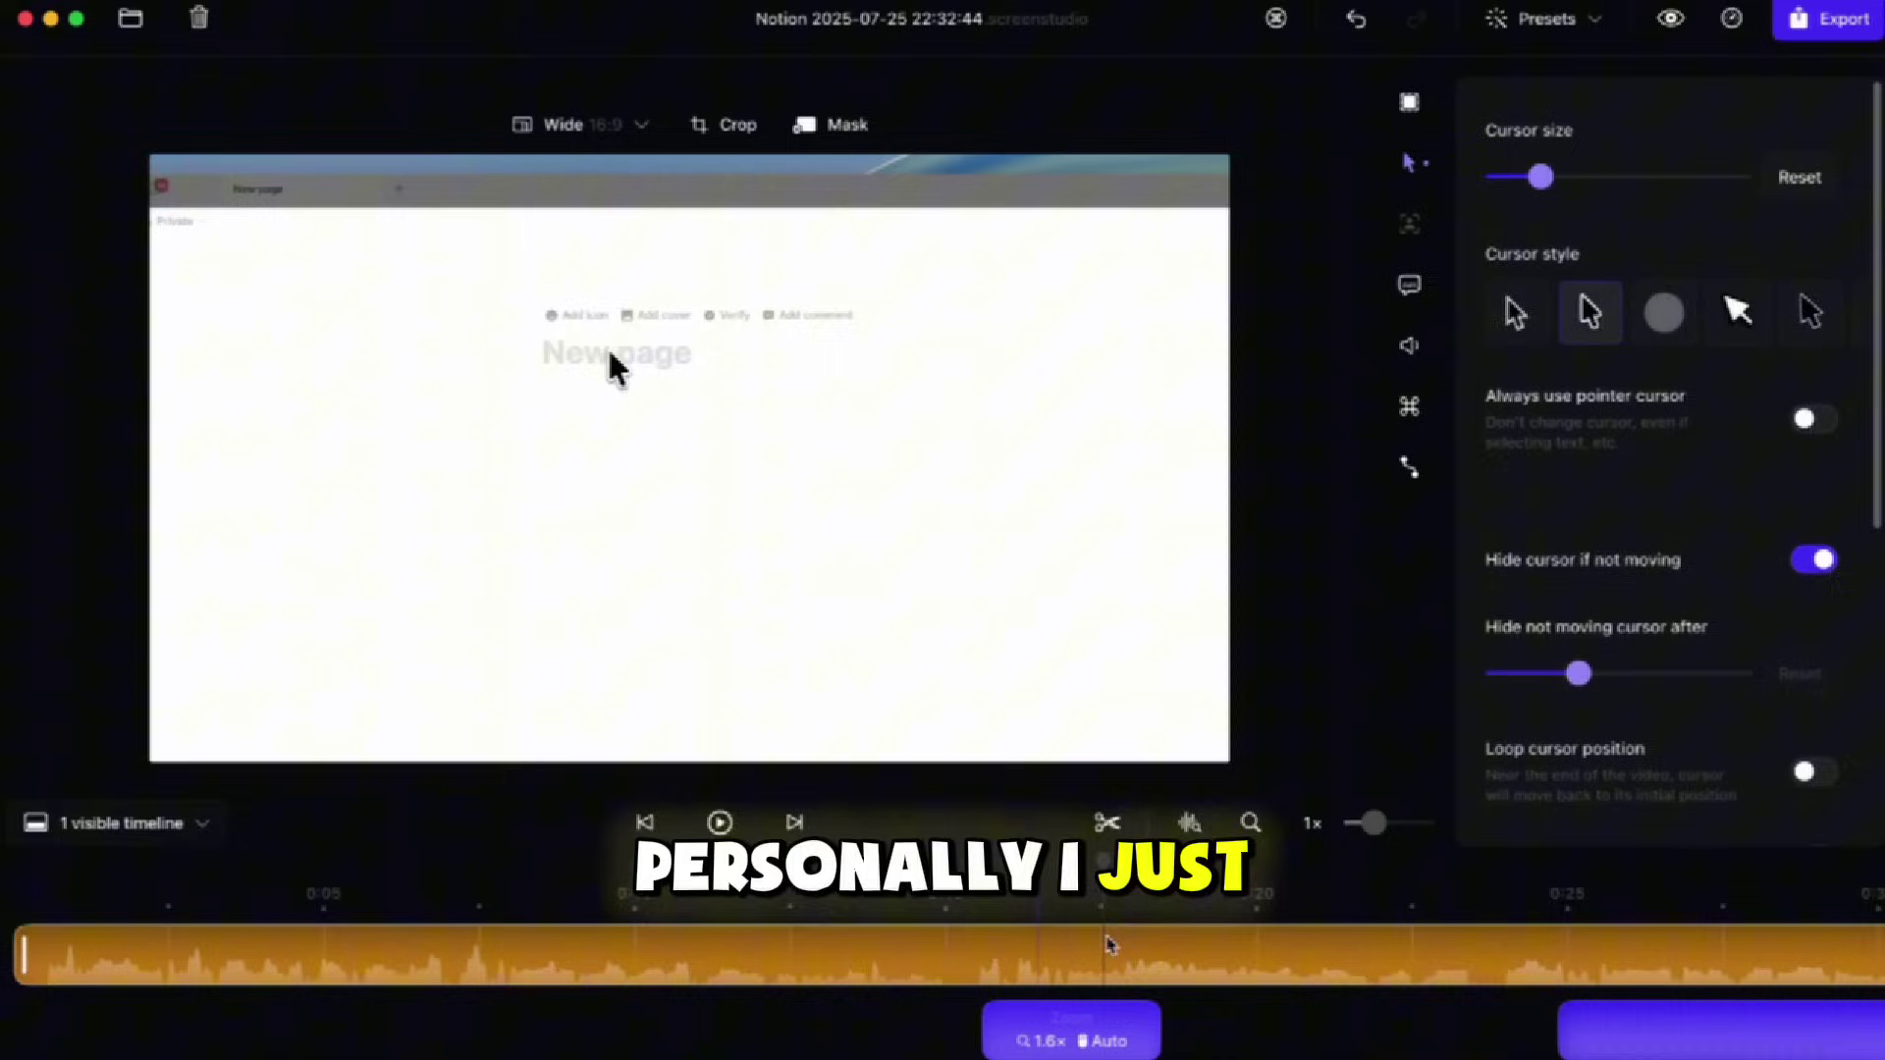
left_click(1664, 313)
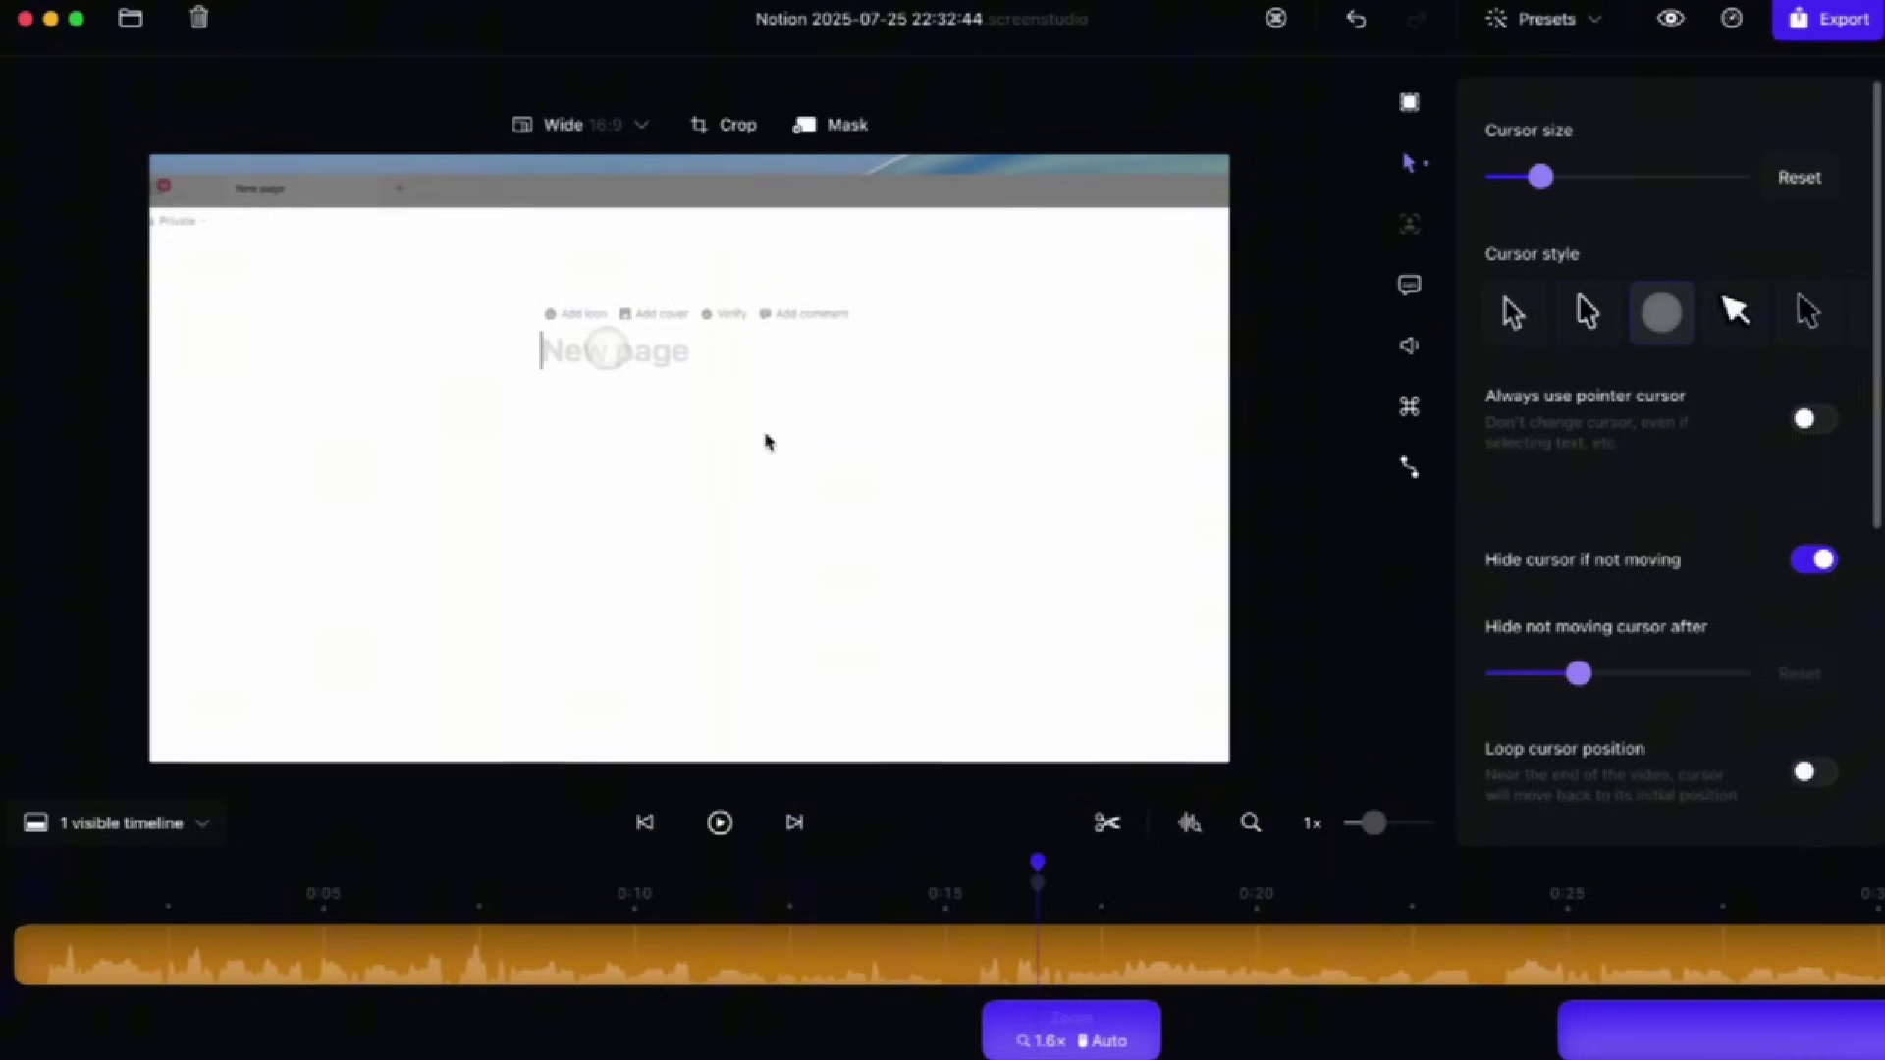
scroll(1580, 452, "down", 3)
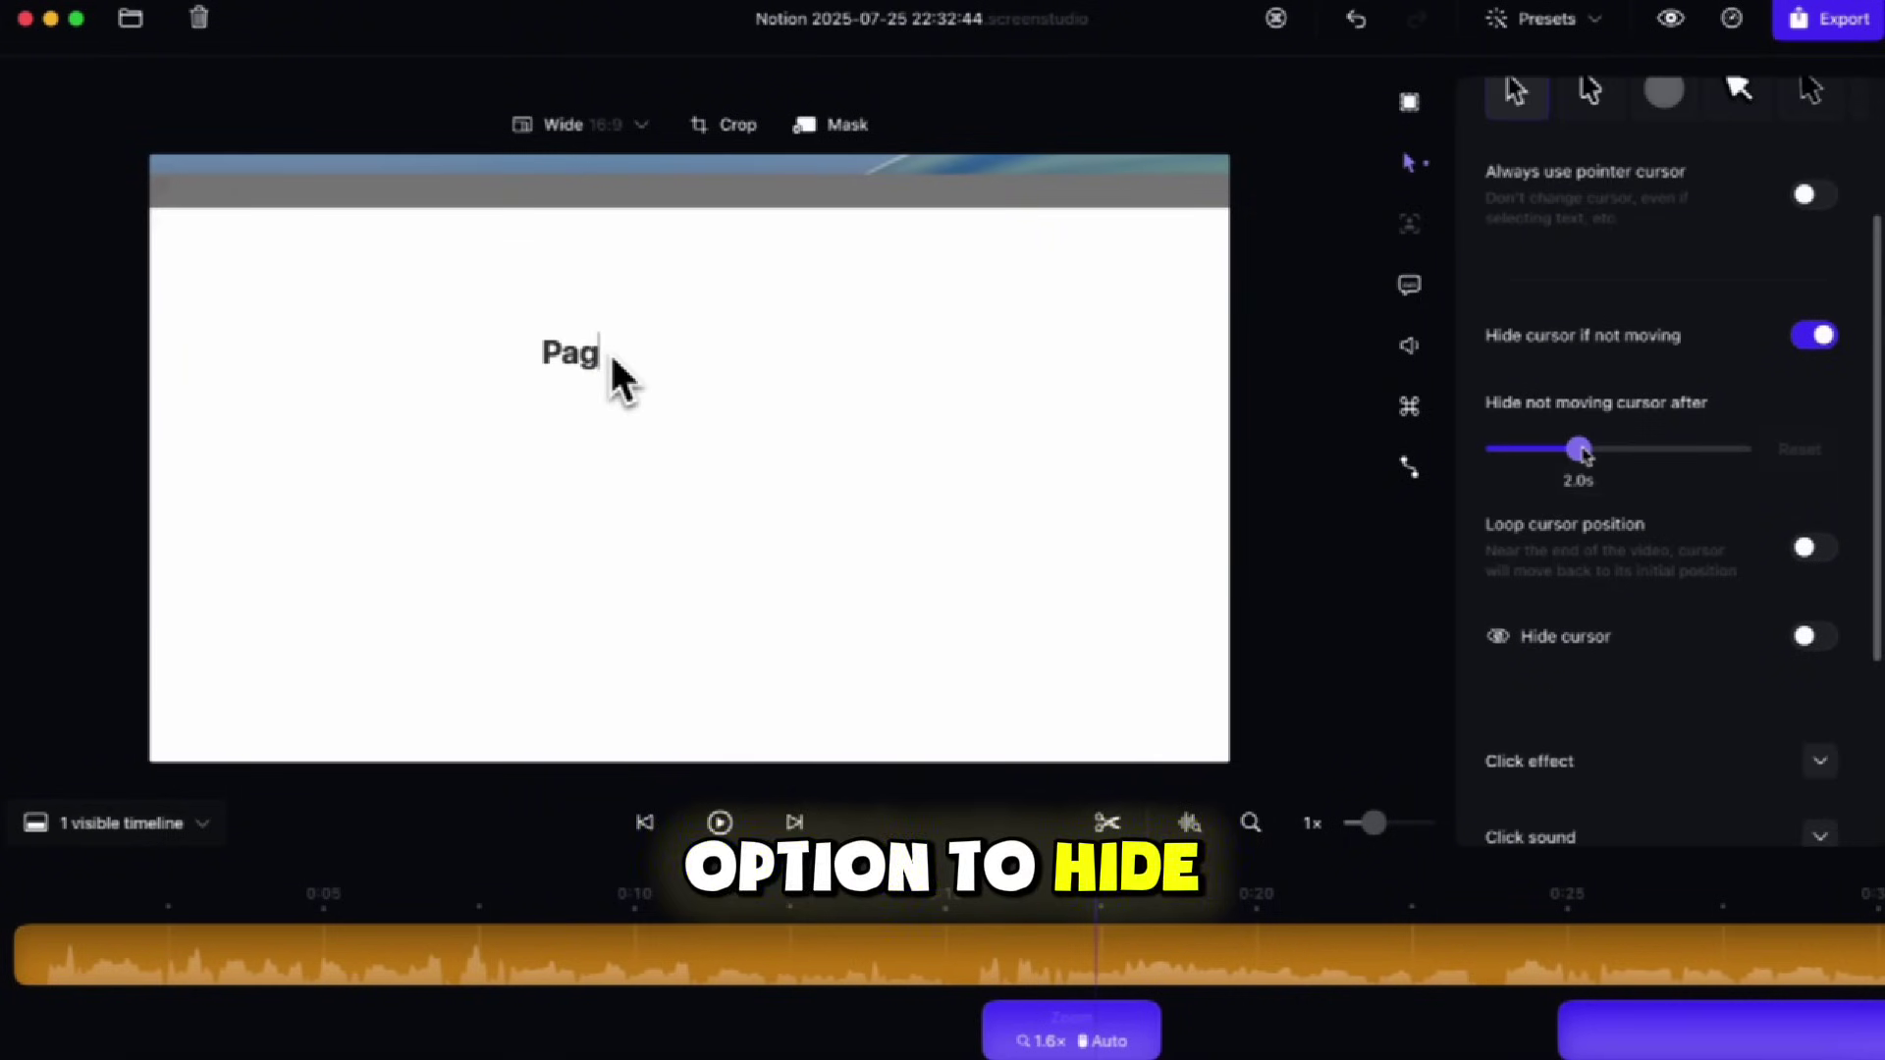
scroll(1665, 559, "down", 1)
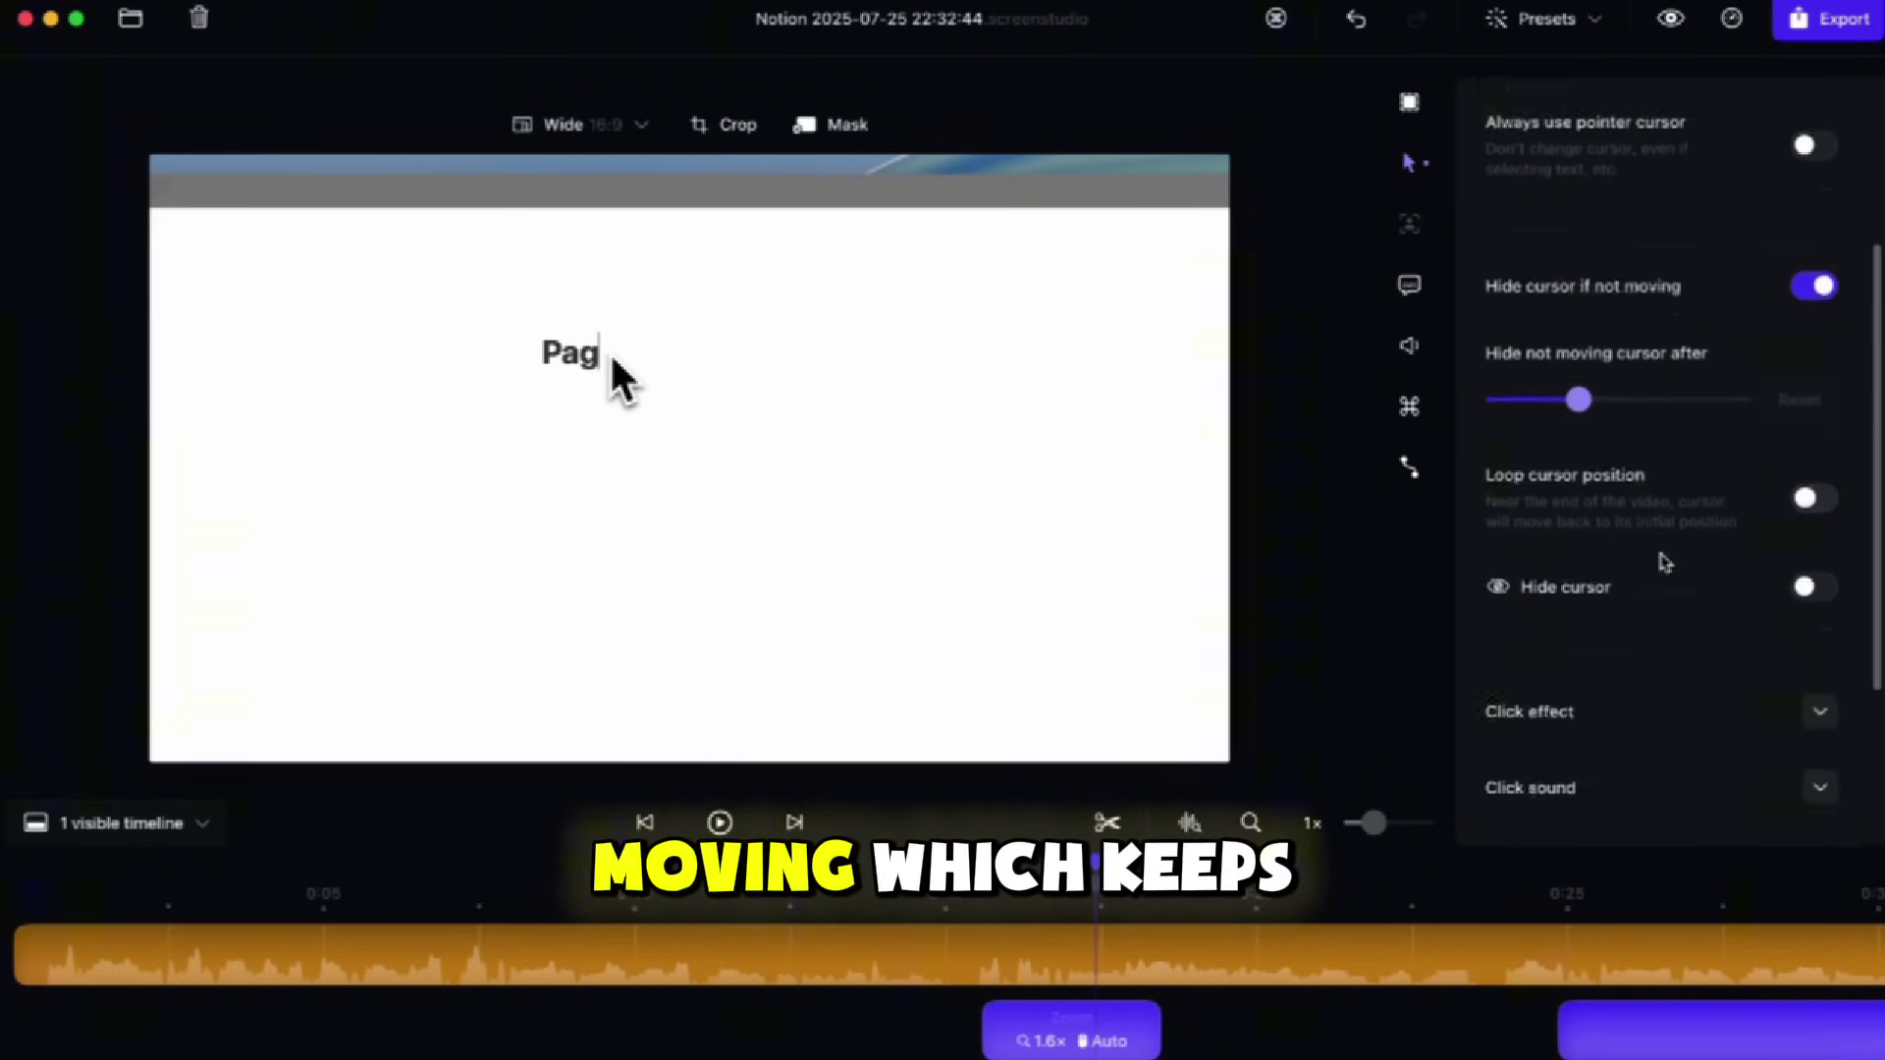
scroll(1664, 560, "down", 2)
left_click(1820, 620)
scroll(1809, 537, "down", 4)
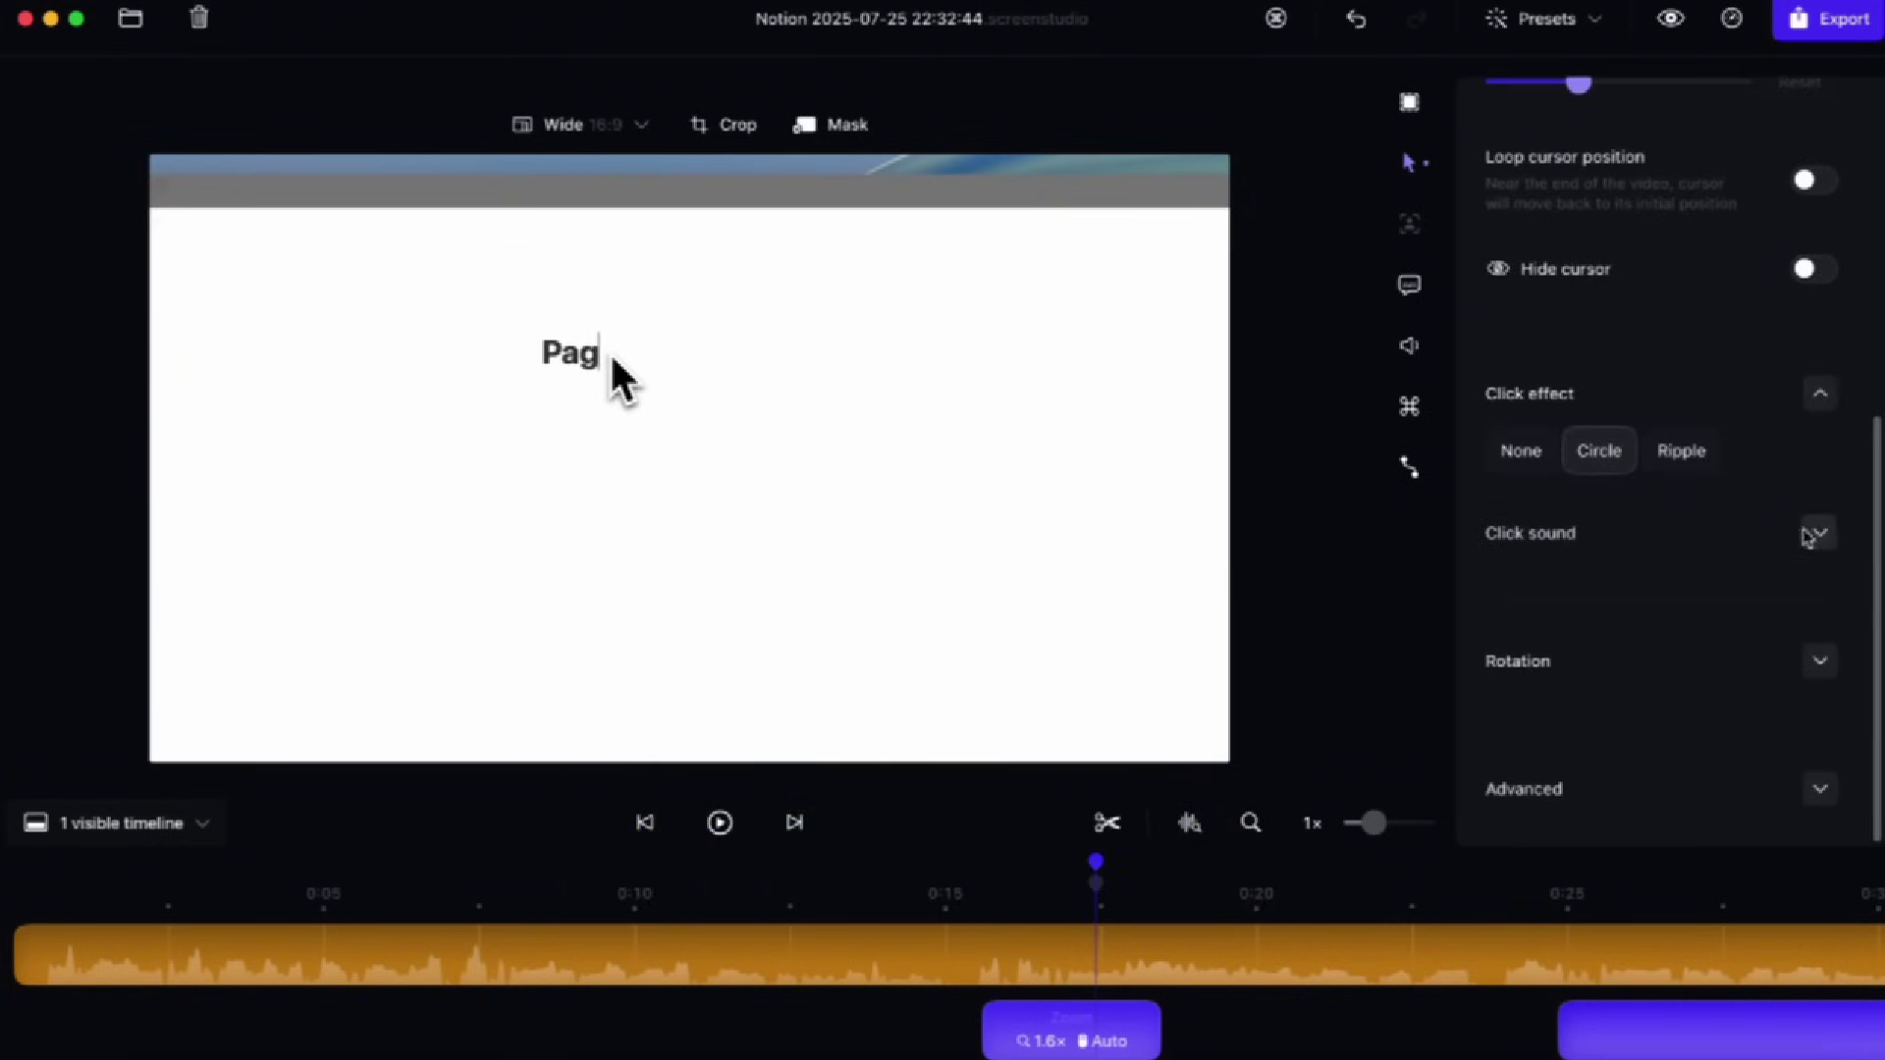
left_click(1819, 537)
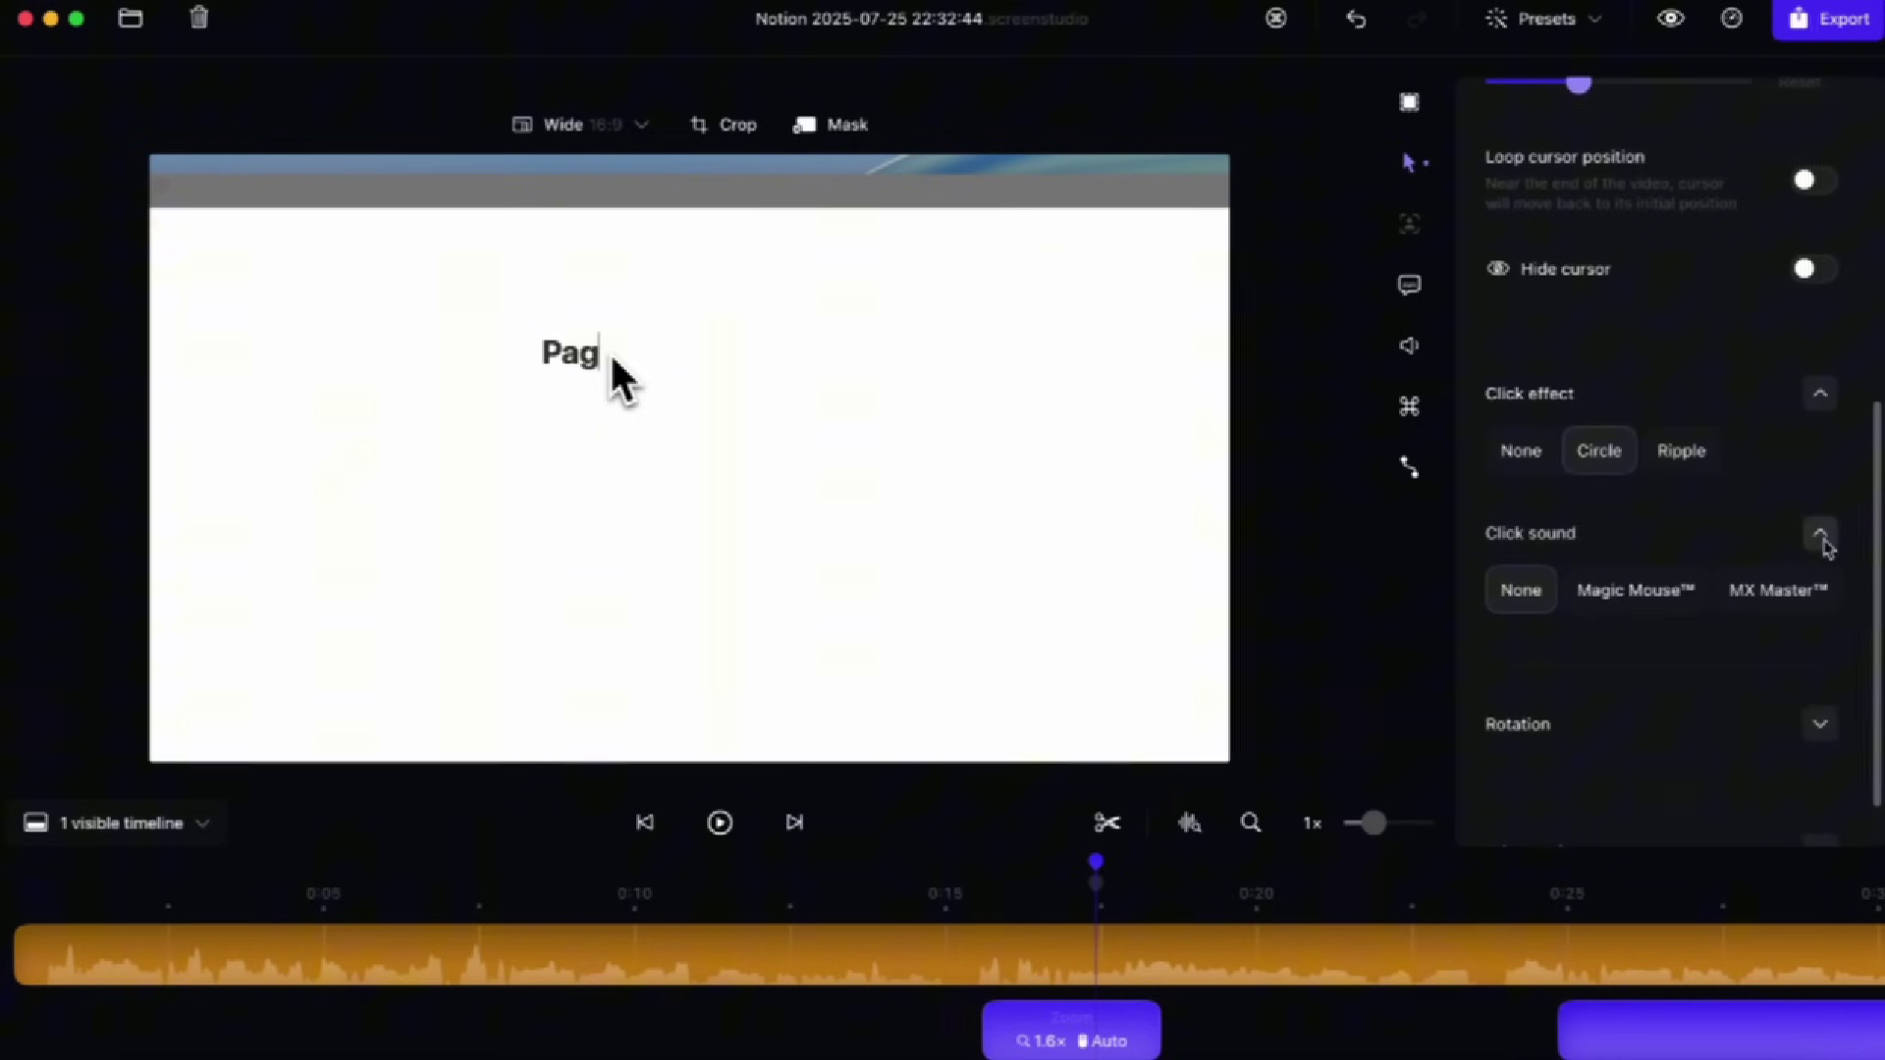
left_click(1409, 285)
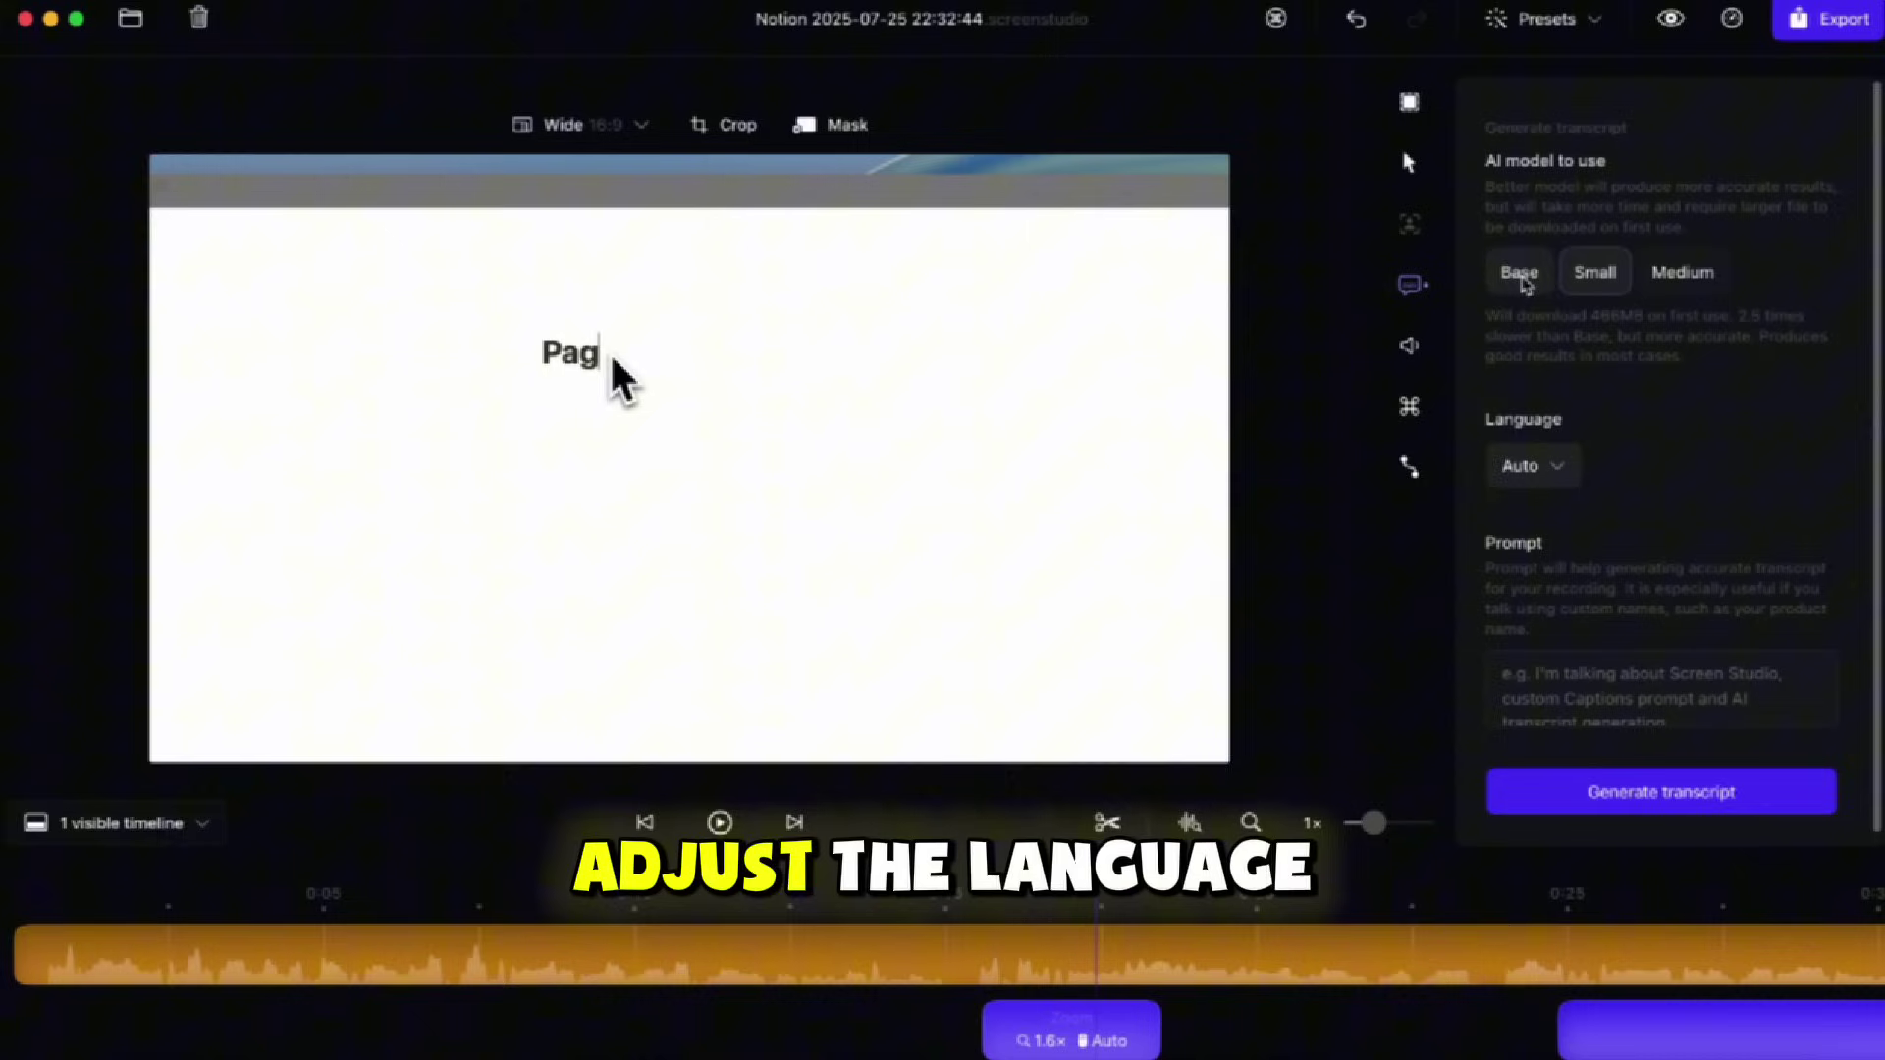
scroll(1569, 404, "down", 1)
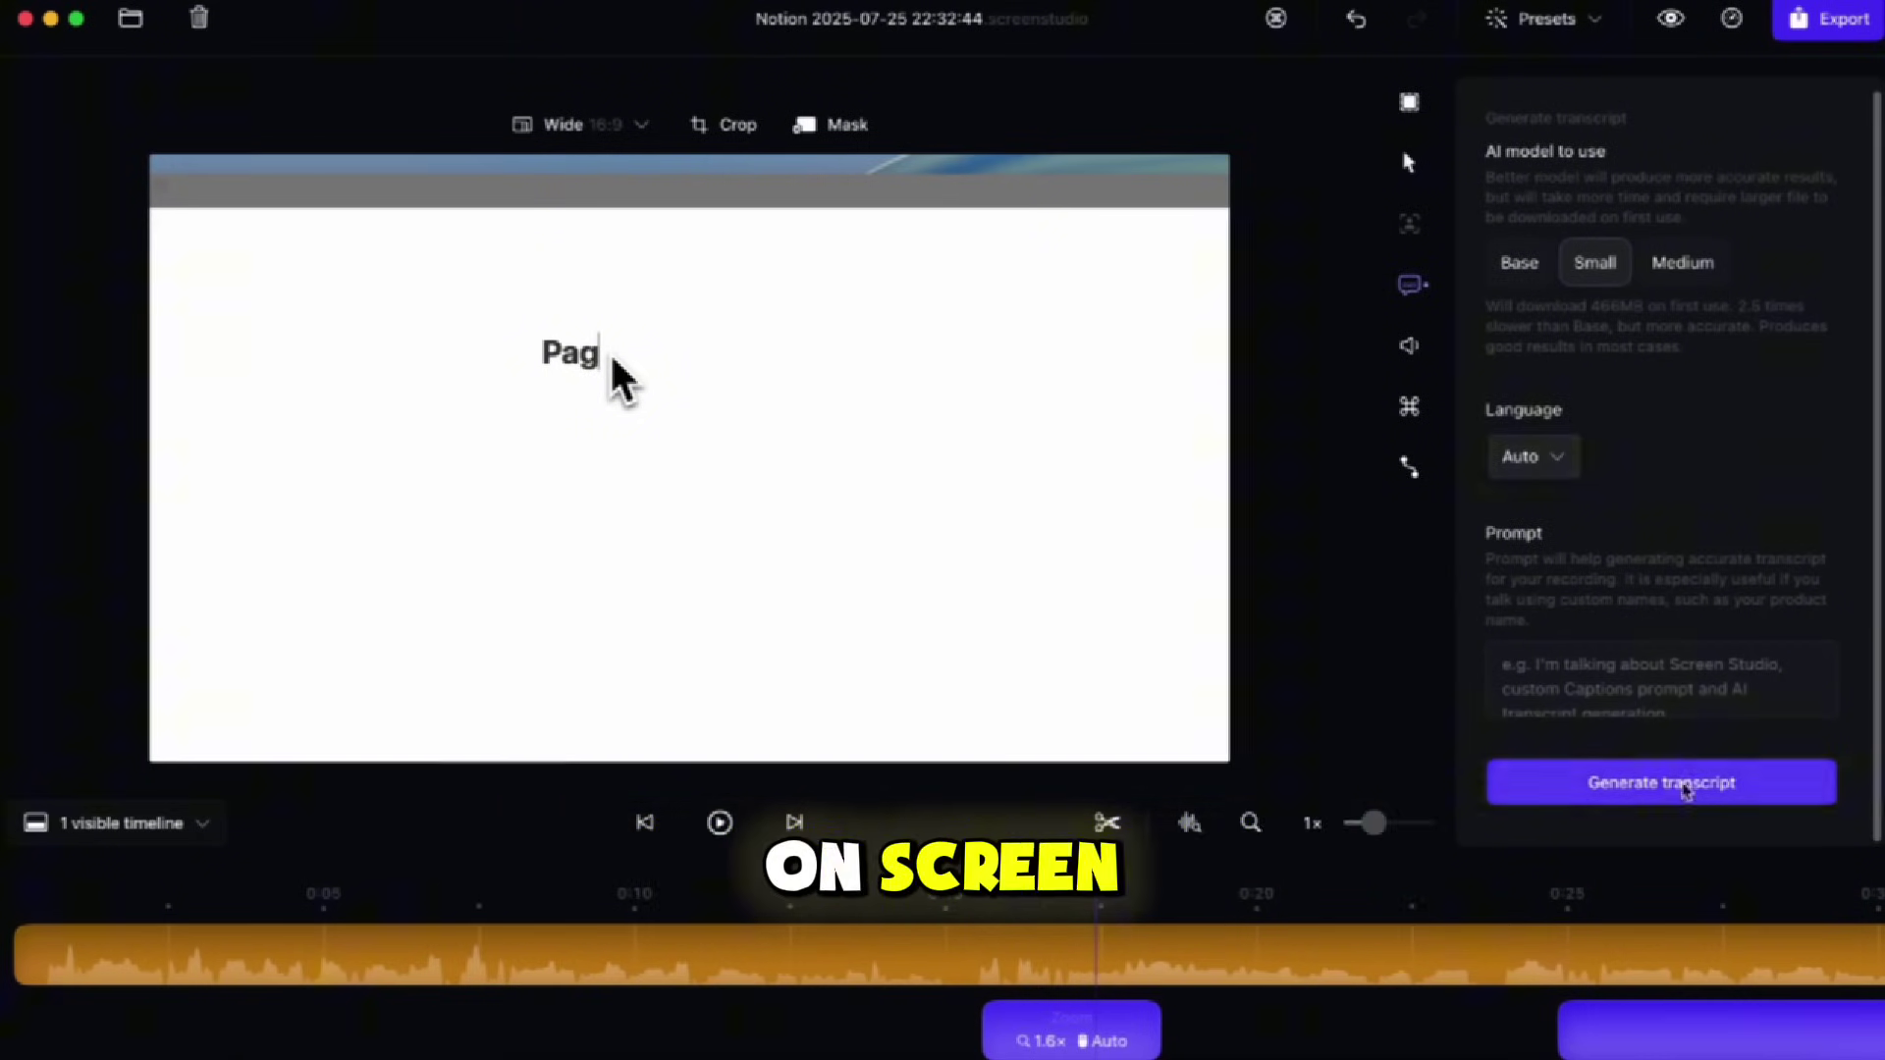
Generate the narration transcript using the Small AI model.
left_click(1646, 791)
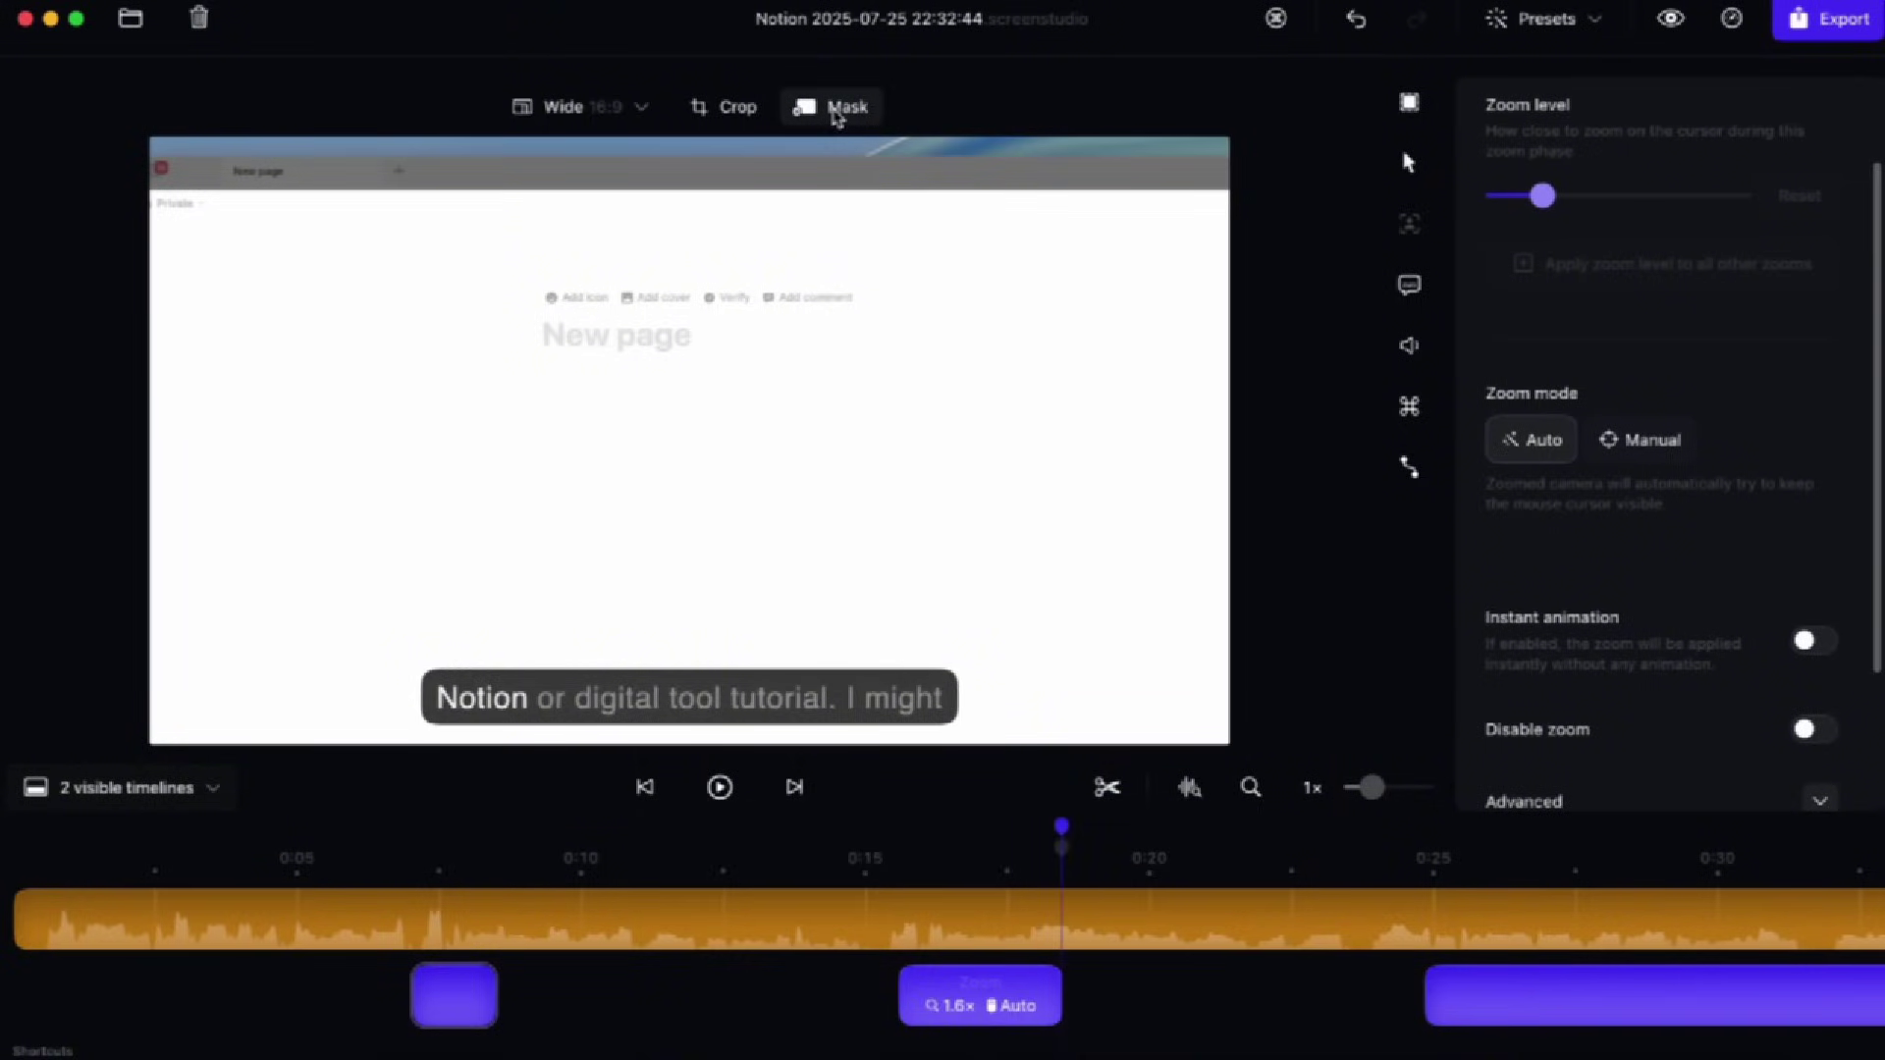
Add a Sensitive data mask and move it up and left over the page.
left_click(834, 115)
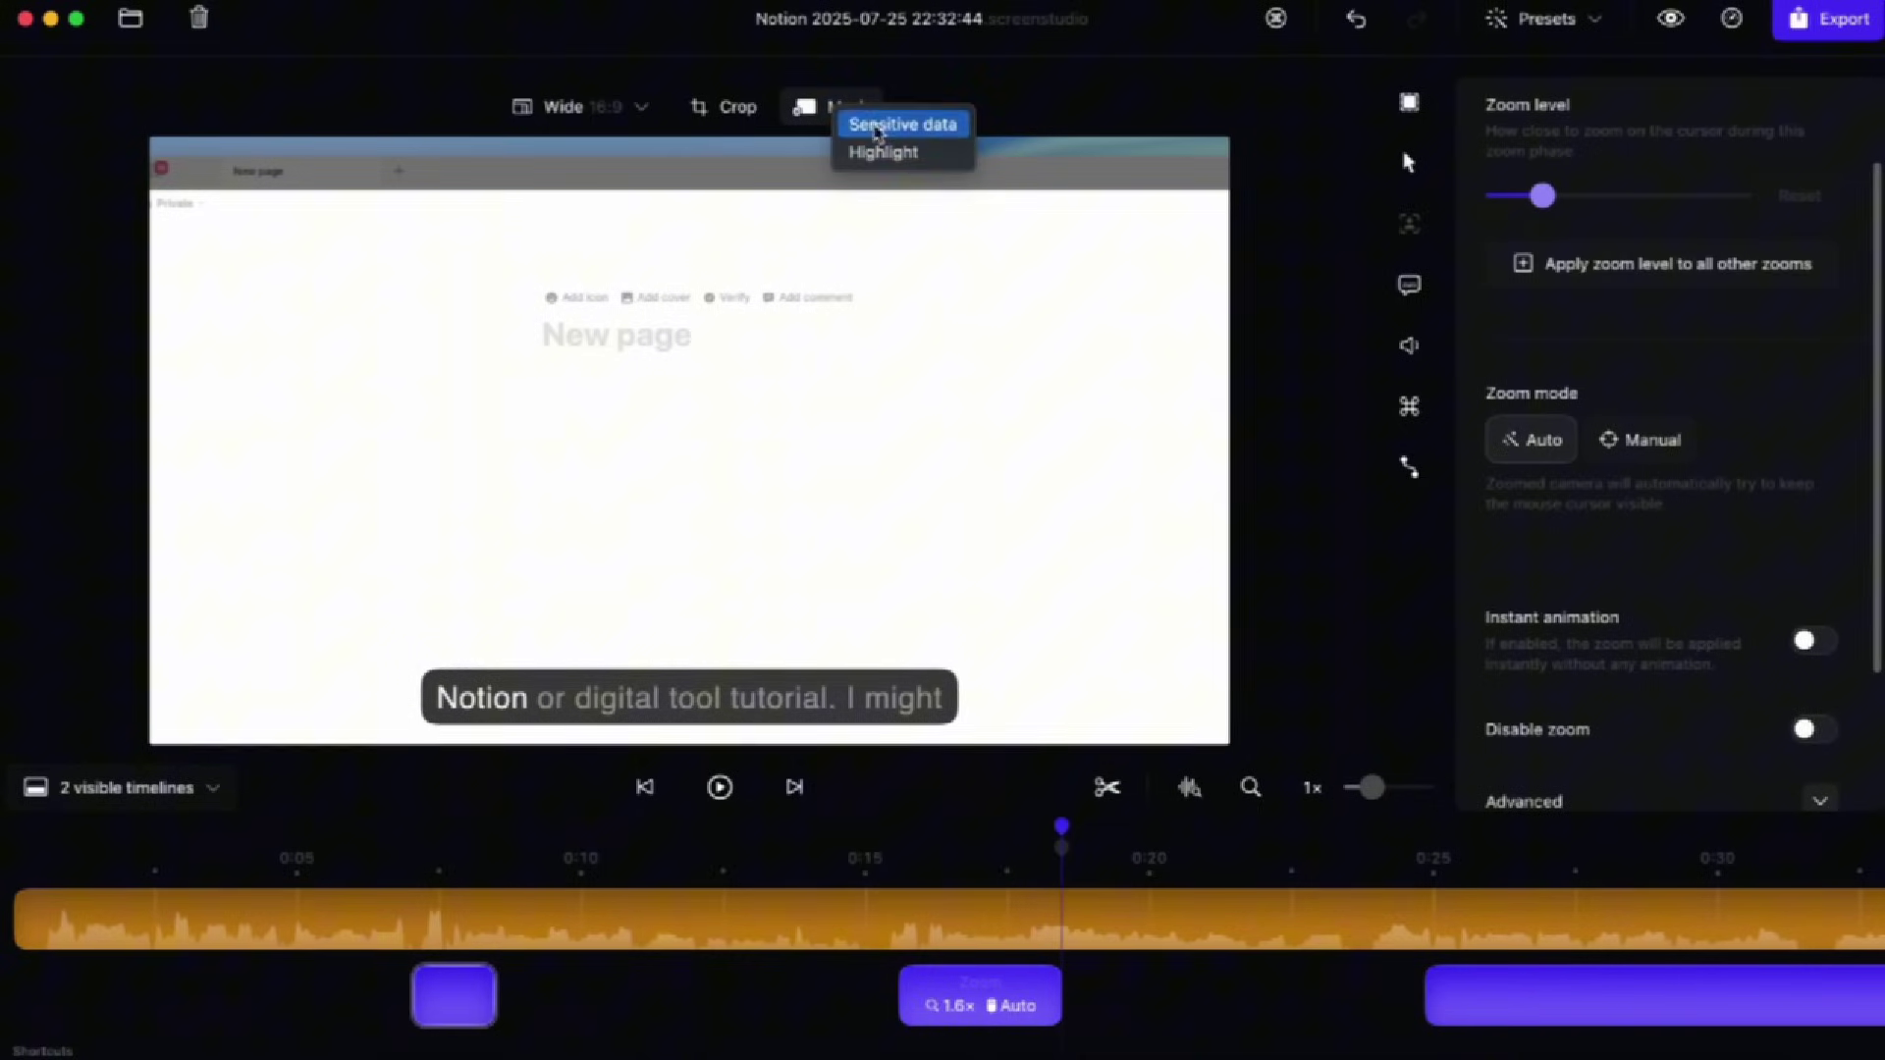
left_click(938, 131)
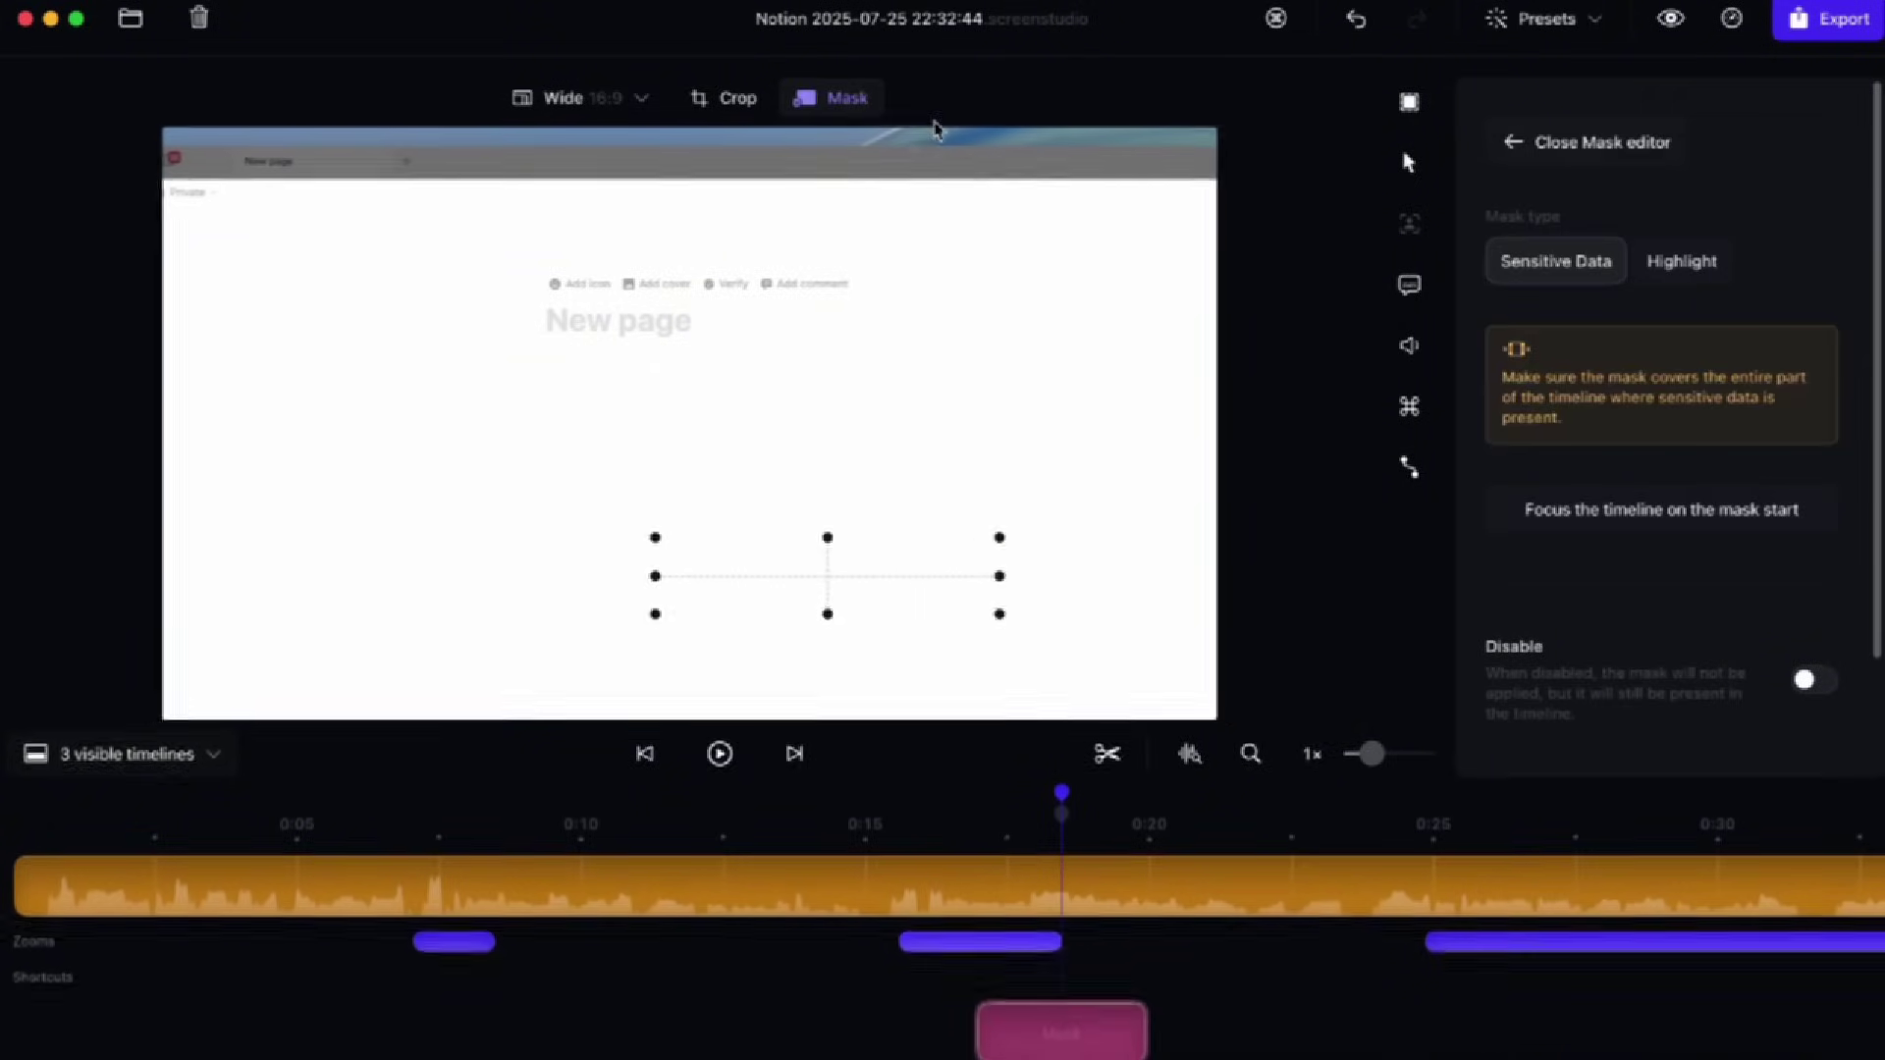
left_click_drag(830, 576, 676, 370)
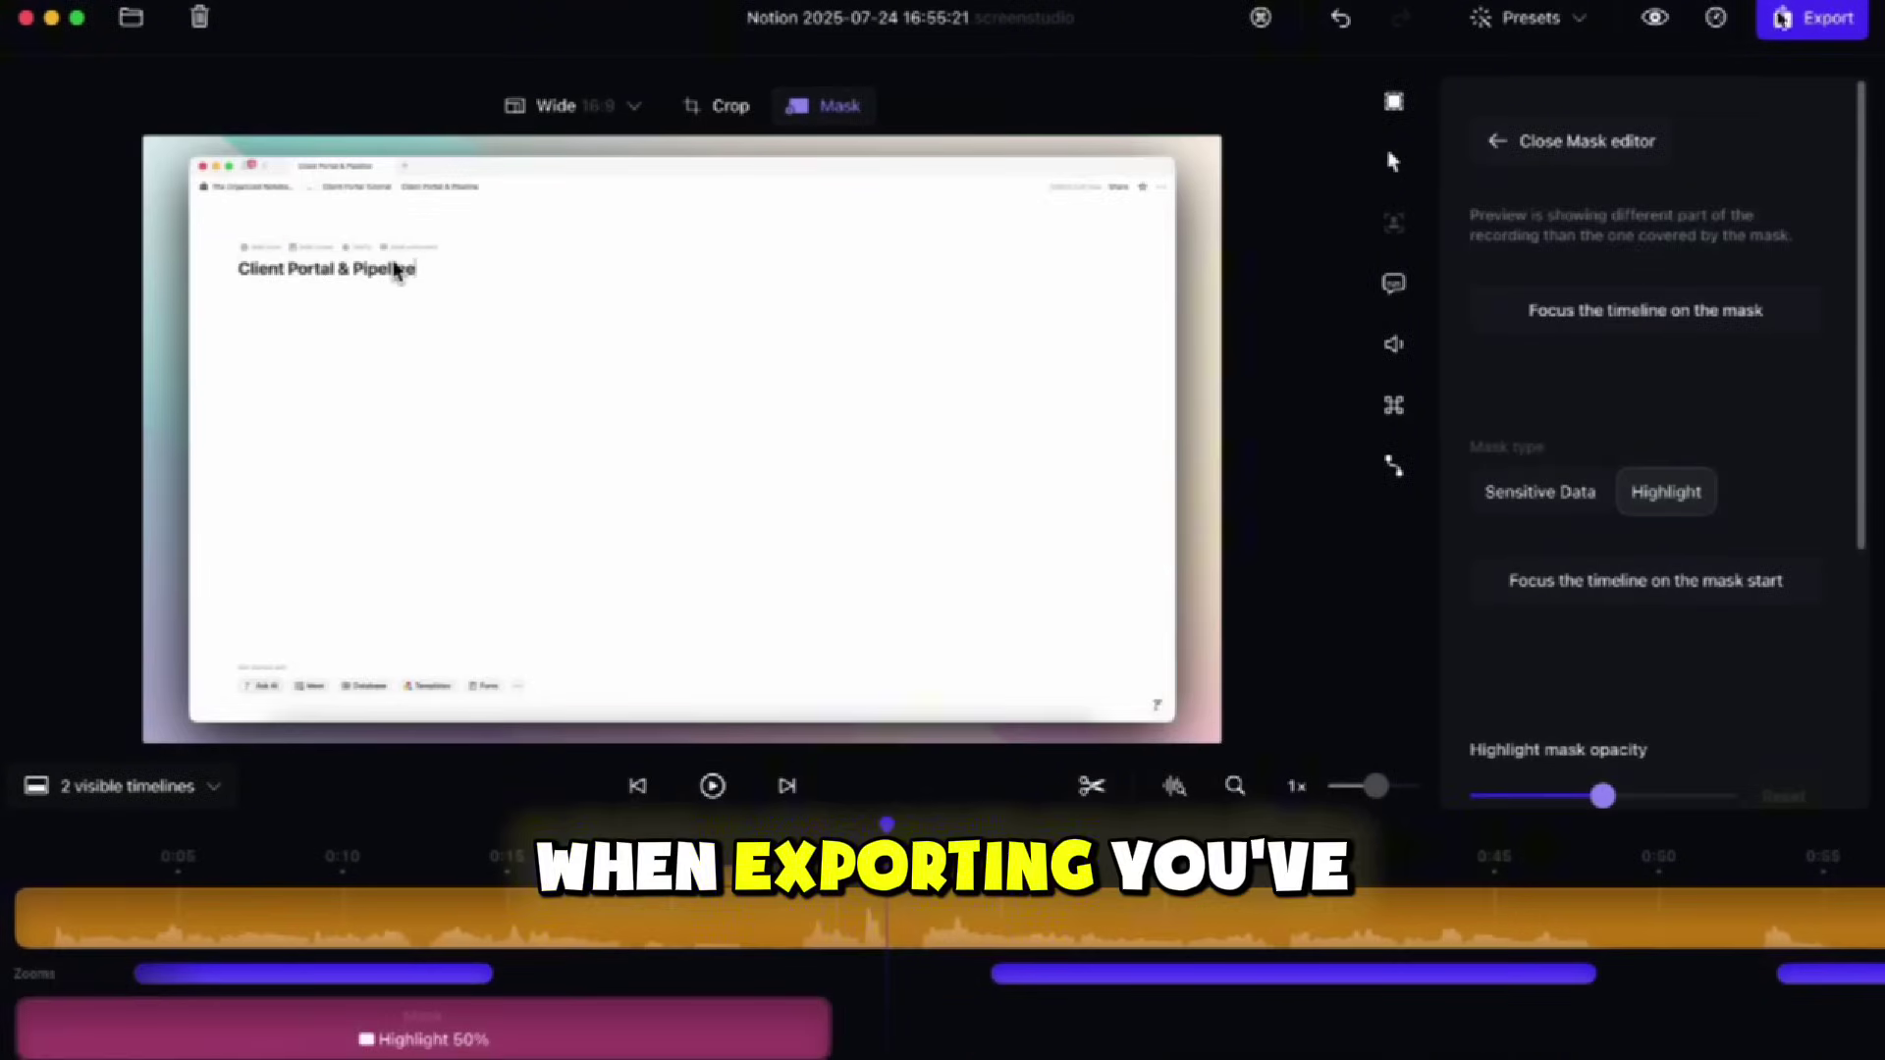
left_click(1800, 22)
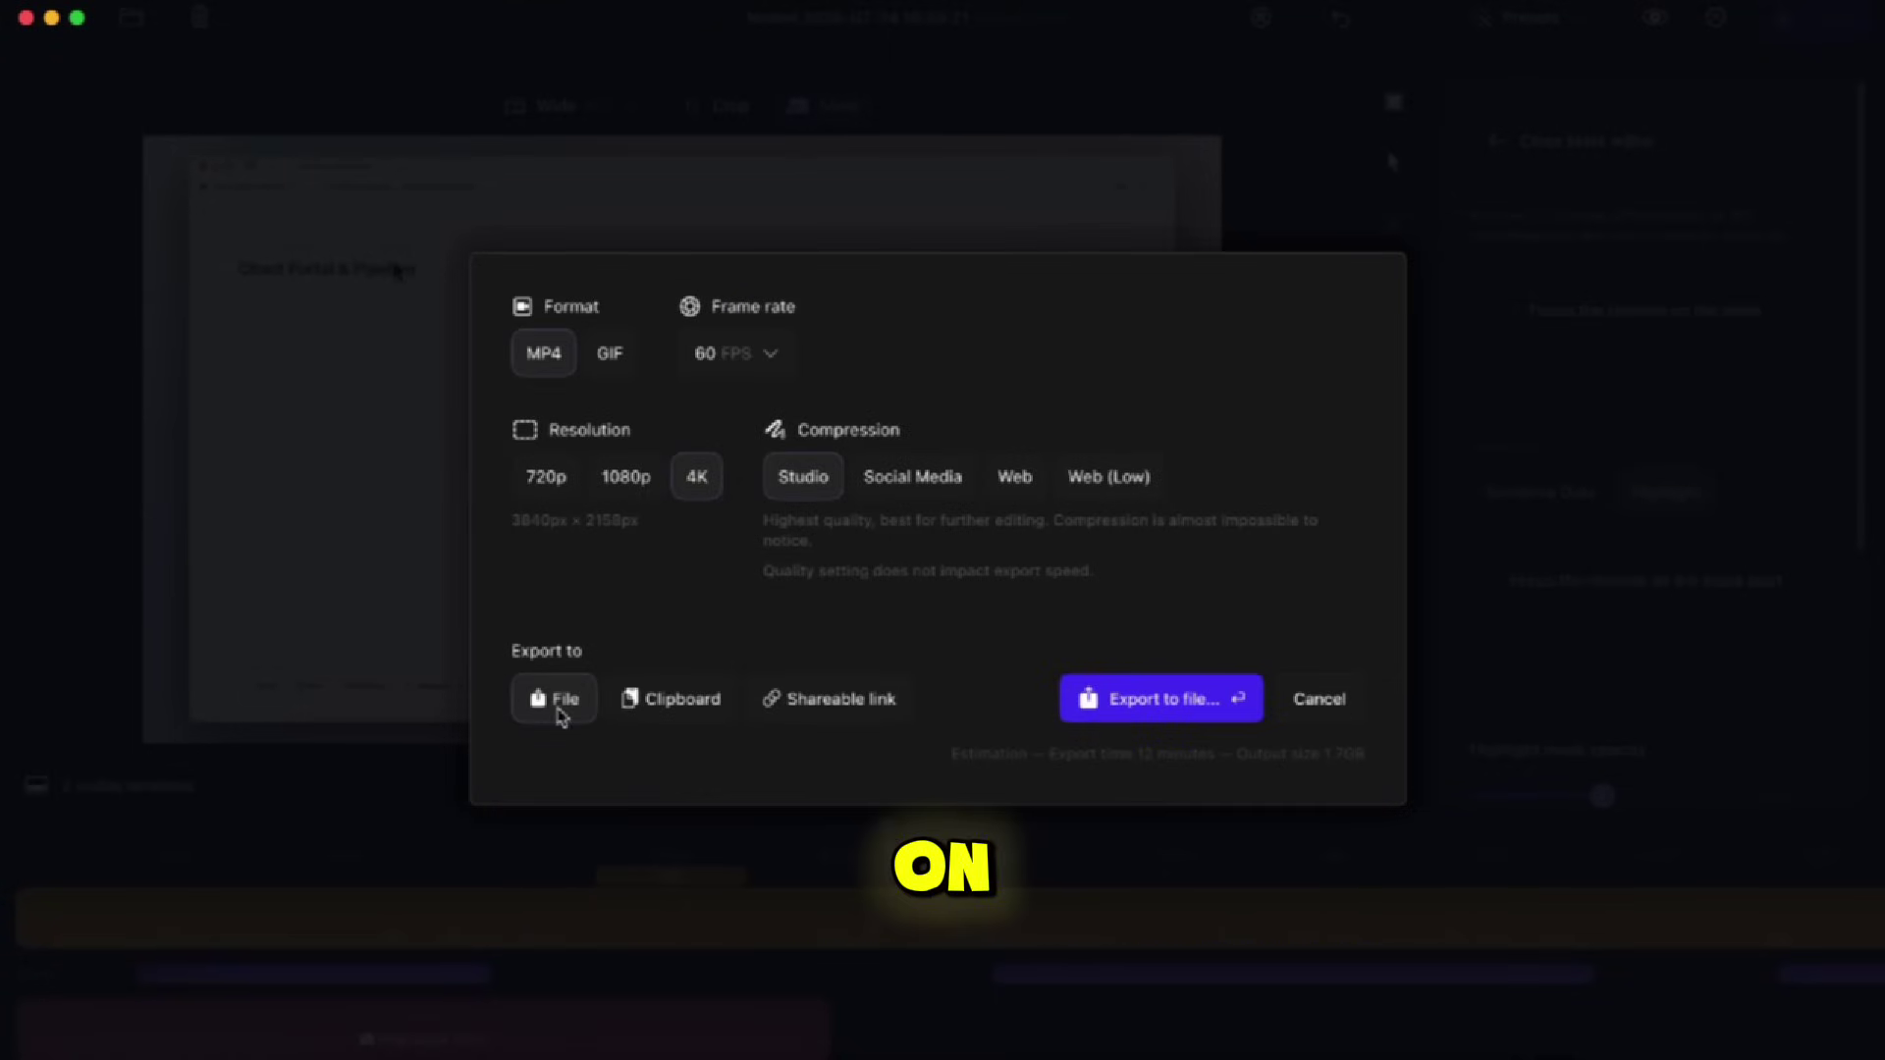
Set Export to Shareable link and select the Video title text.
left_click(830, 707)
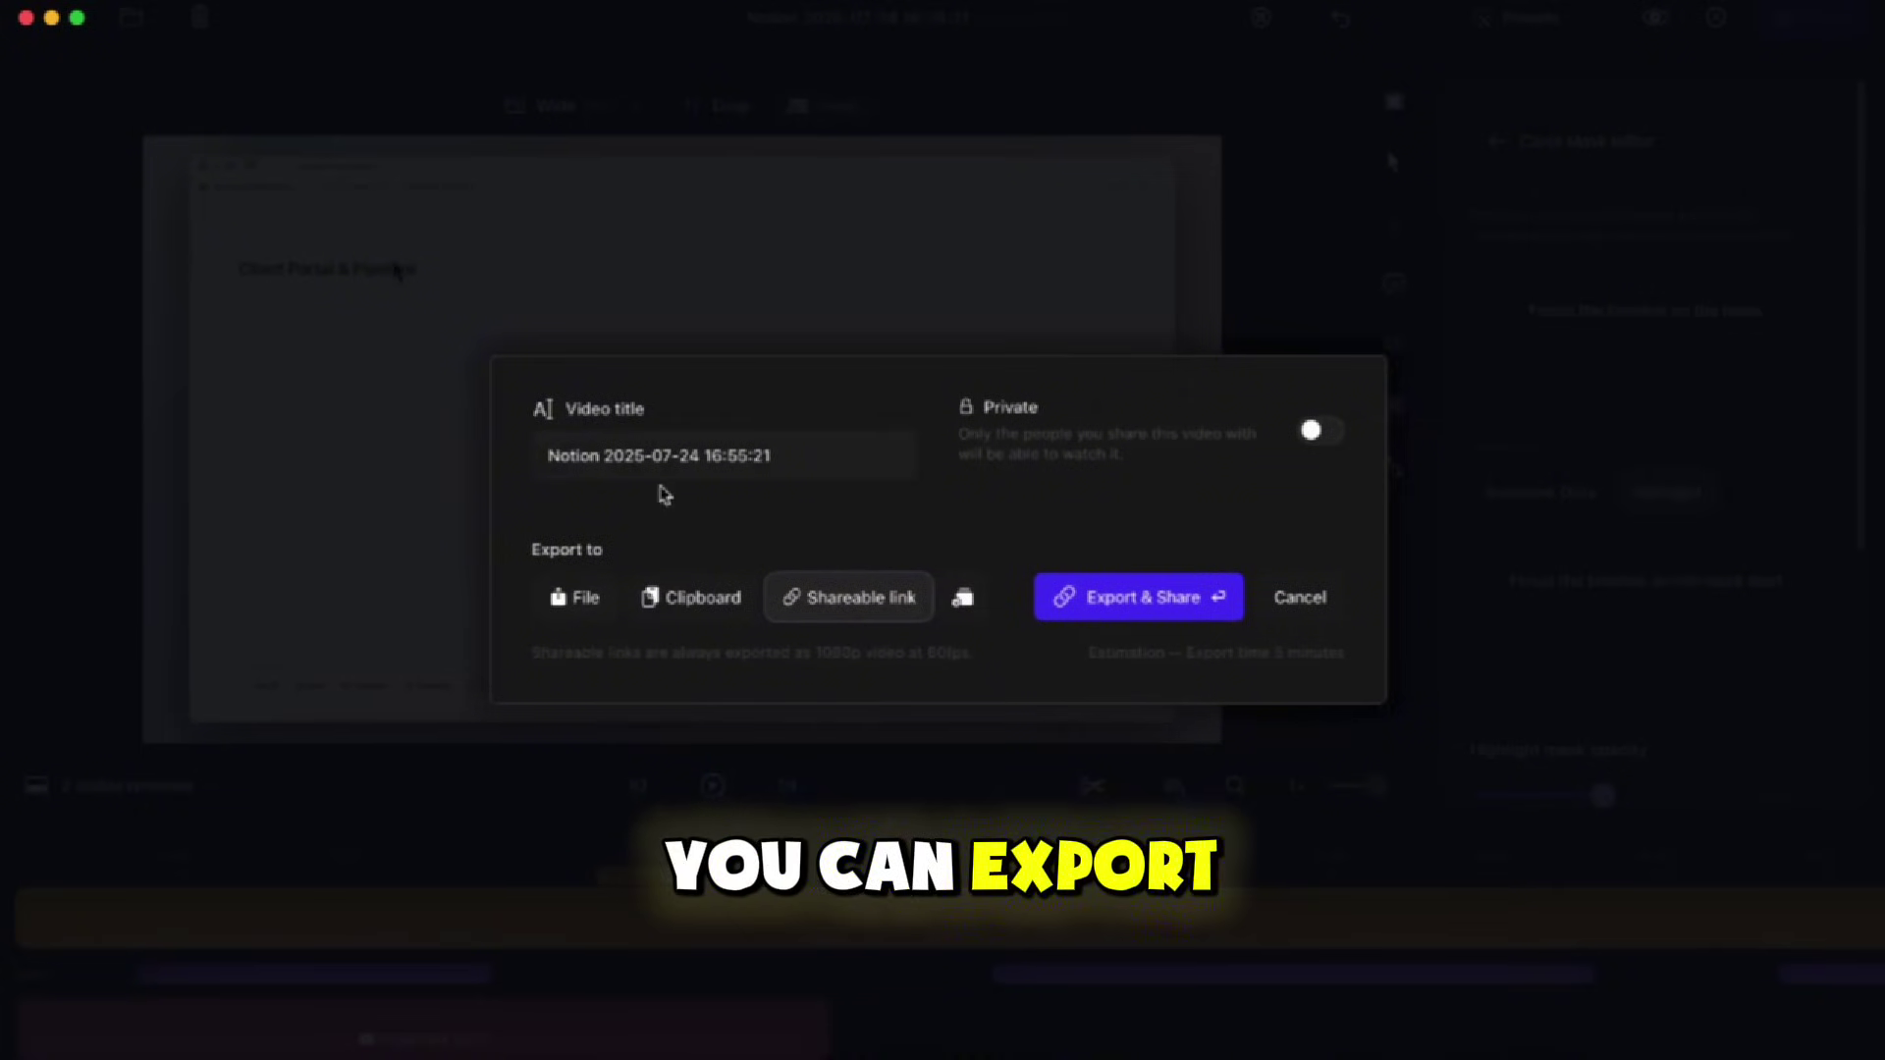
left_click(556, 459)
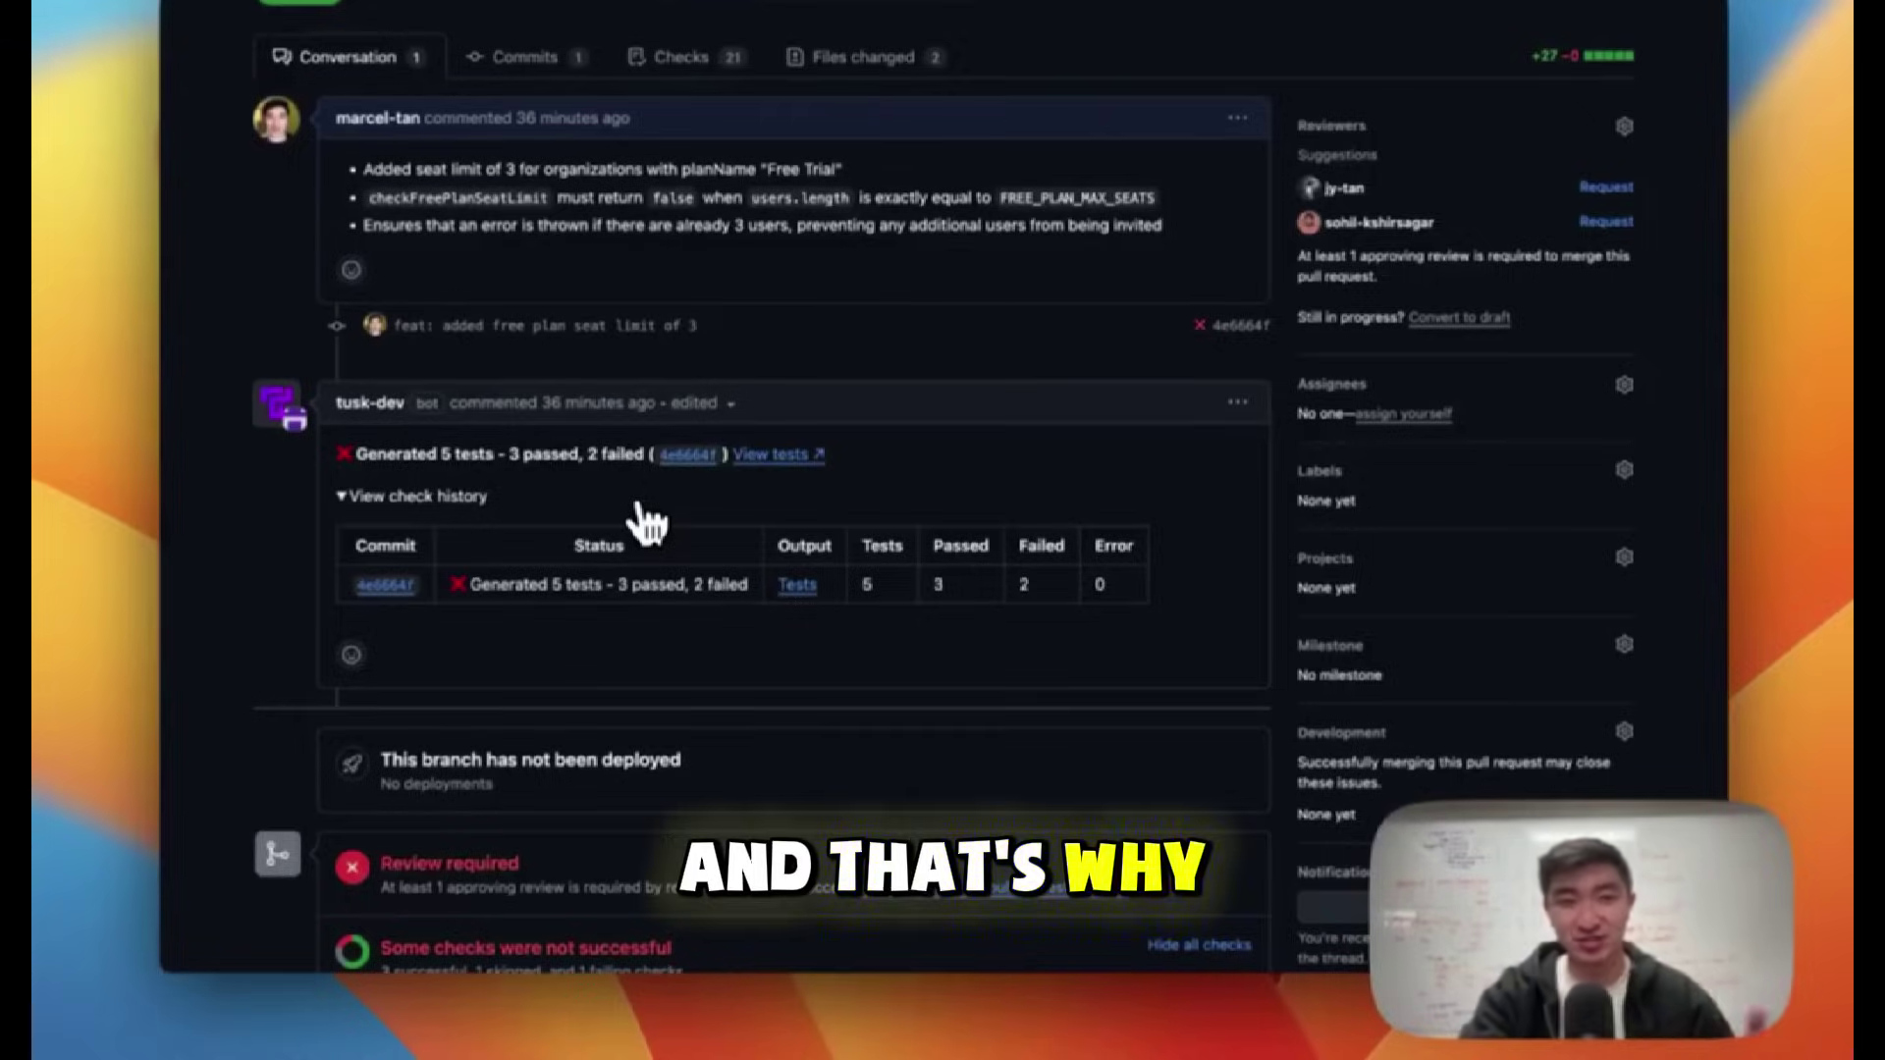
scroll(643, 516, "down", 1)
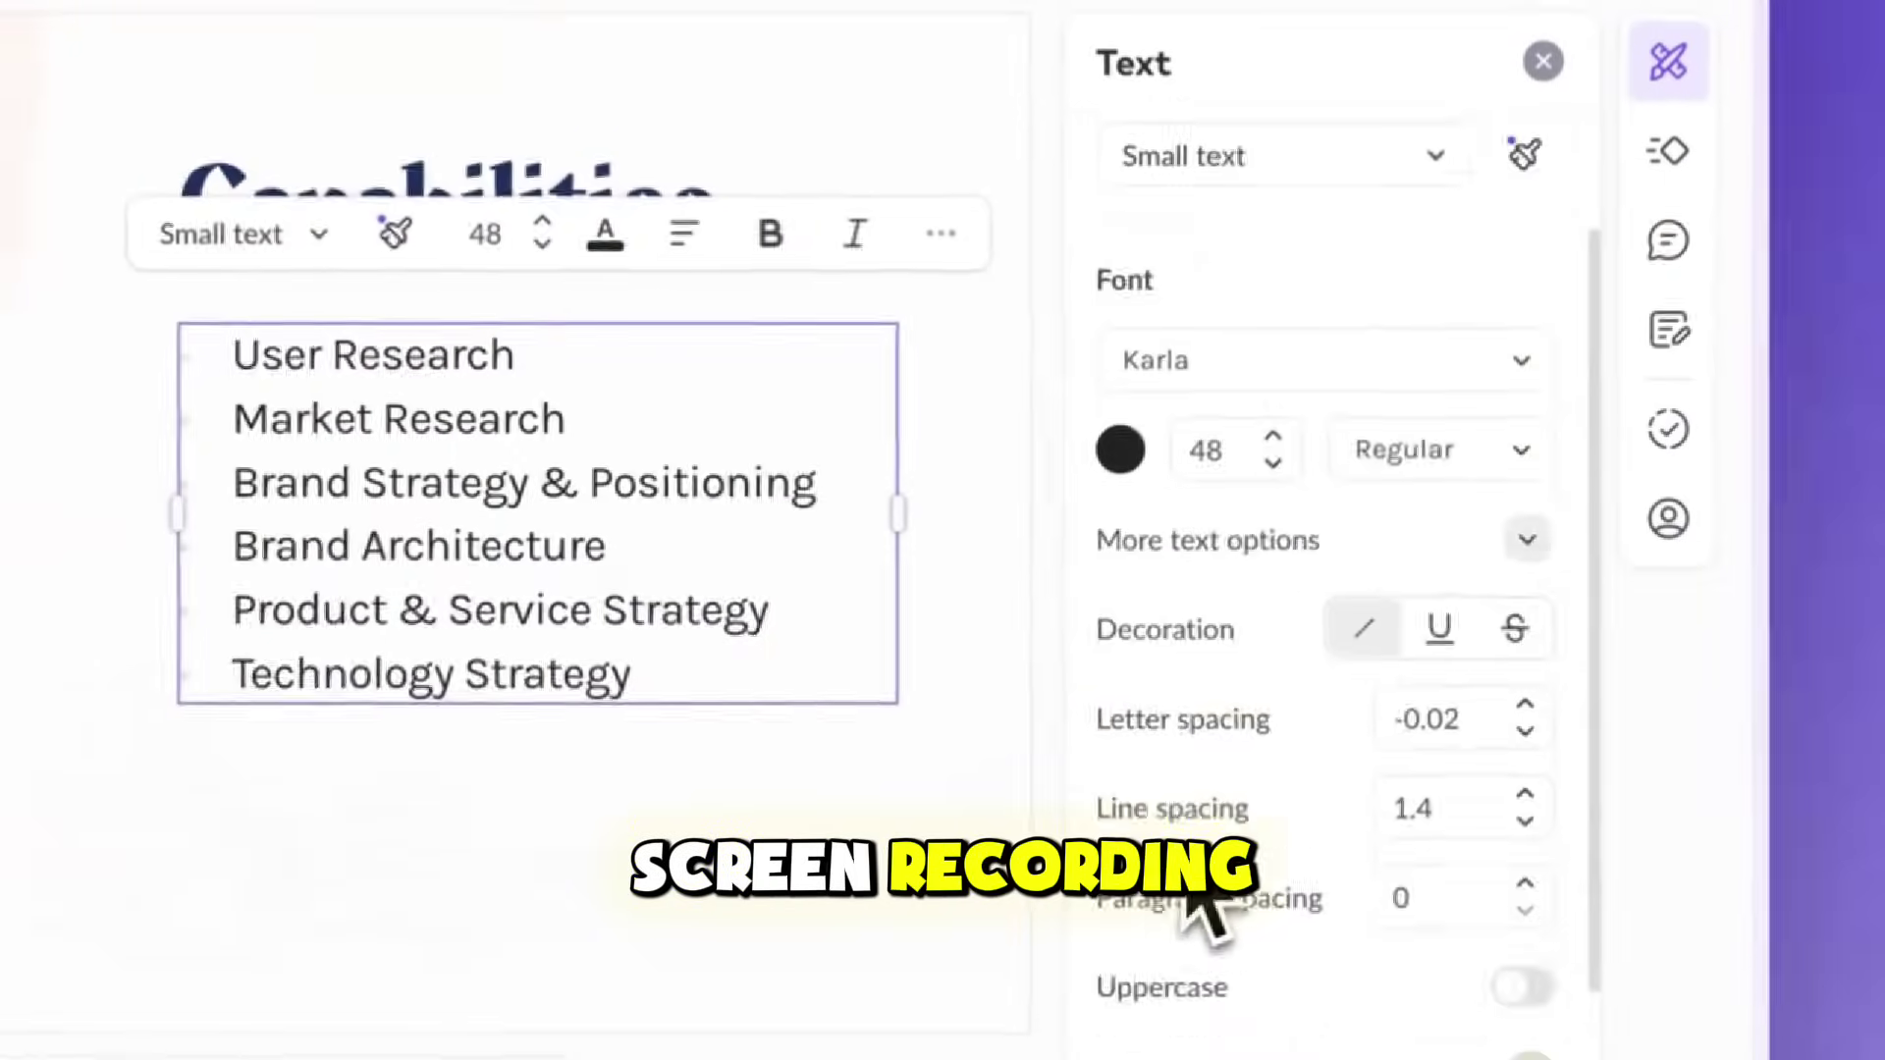
scroll(1199, 884, "down", 3)
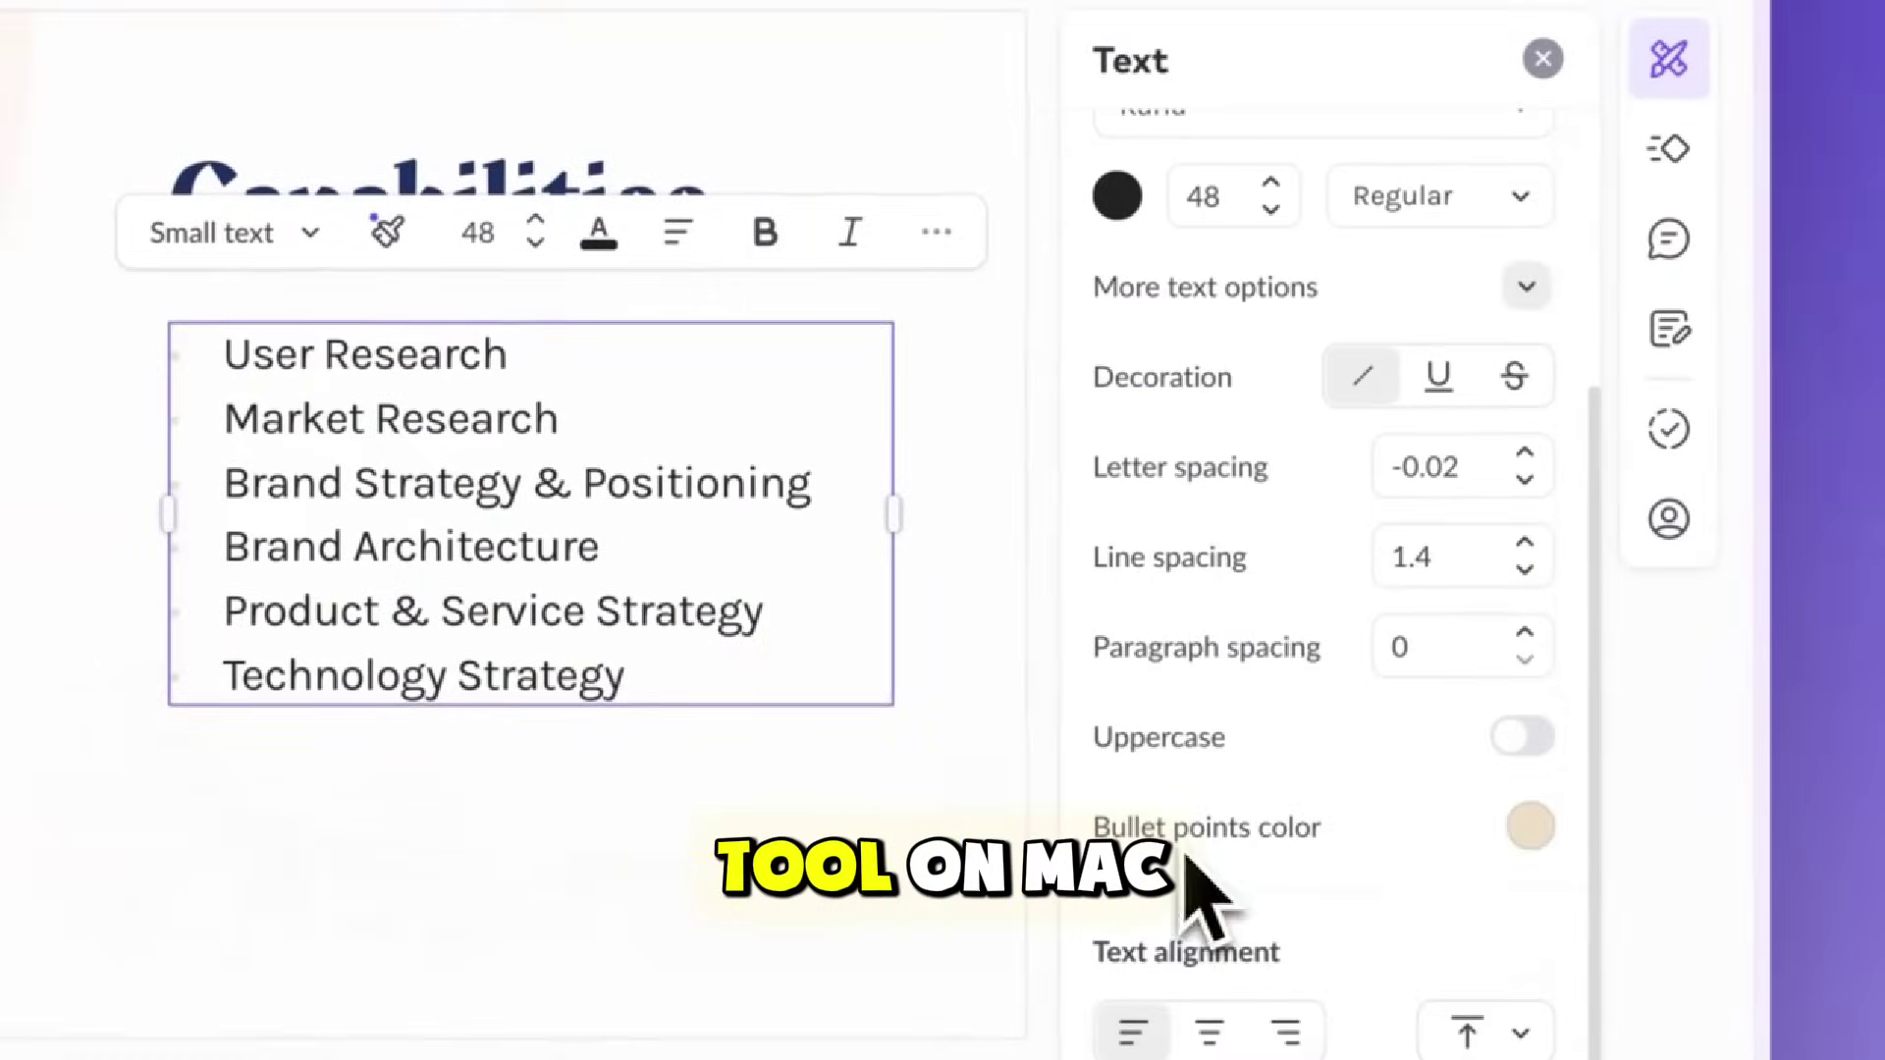
Make the services list bullet points pink, then deselect the text.
left_click(1532, 832)
left_click(1386, 589)
left_click(1323, 590)
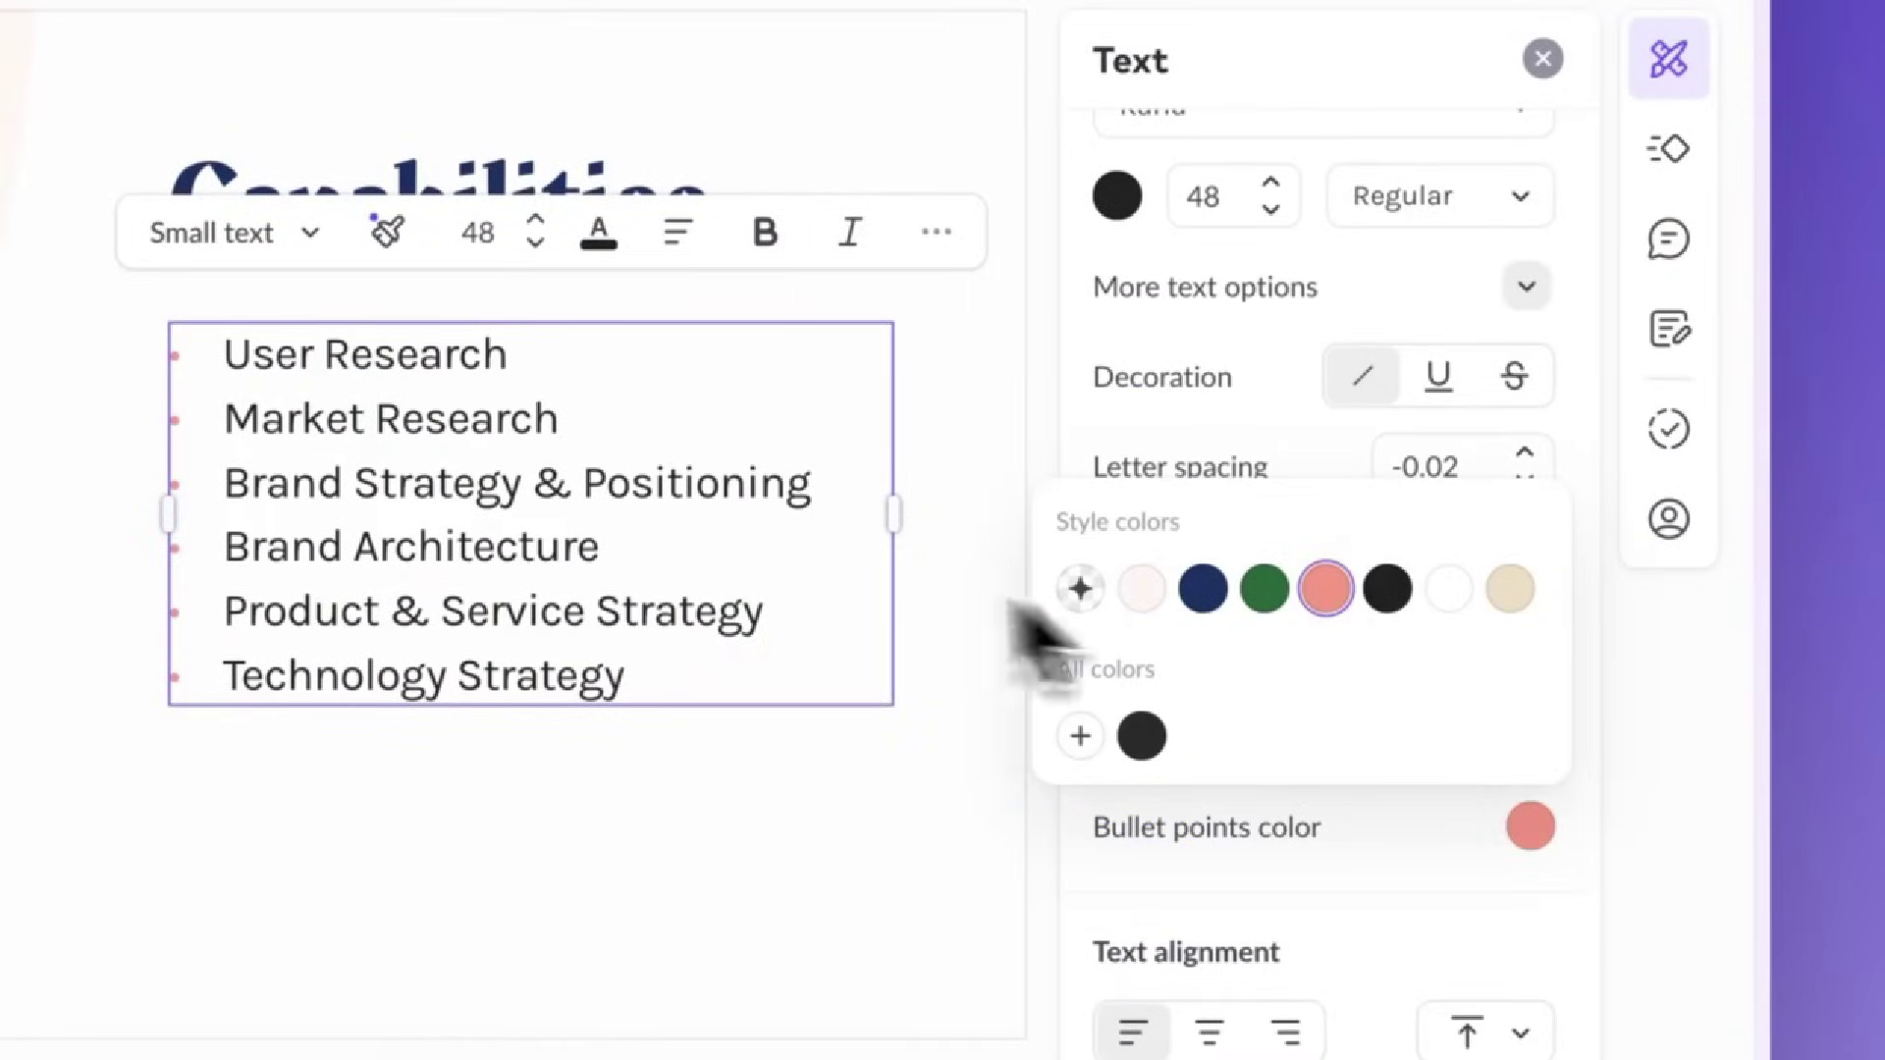
left_click(1045, 631)
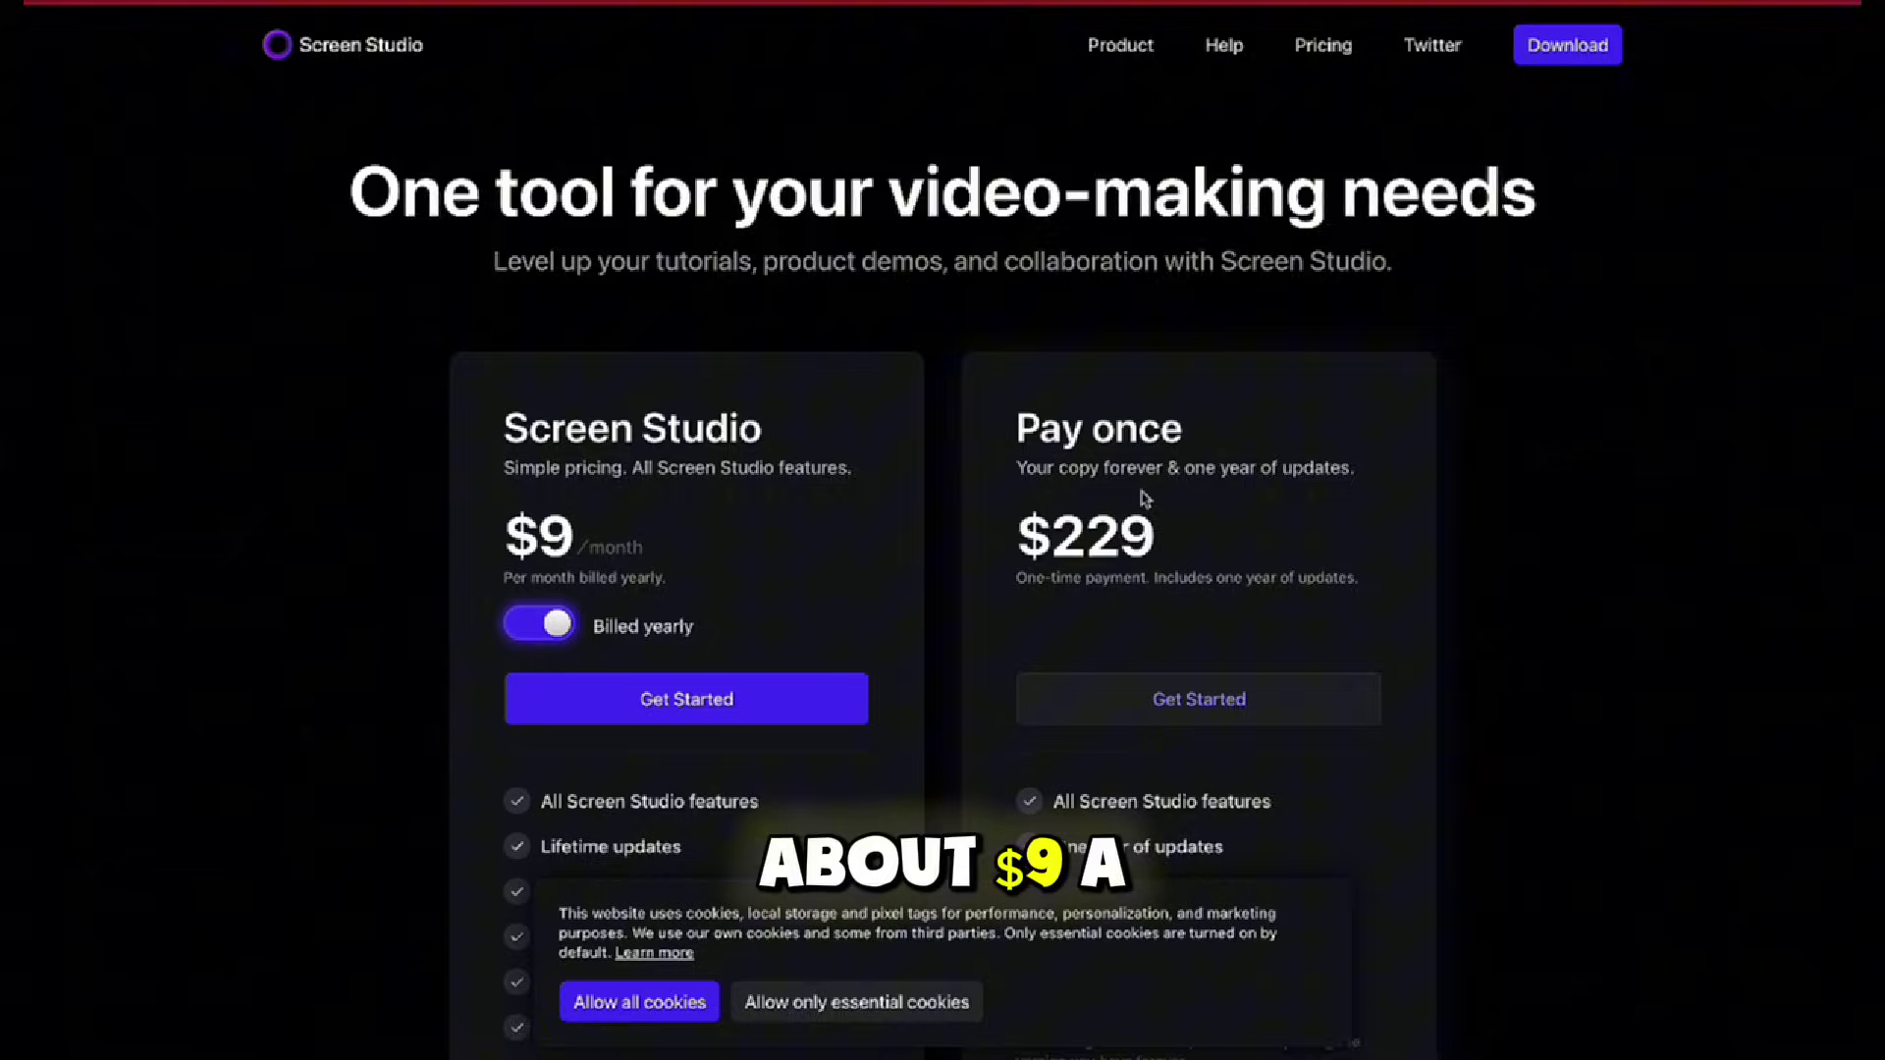
scroll(1143, 499, "down", 1)
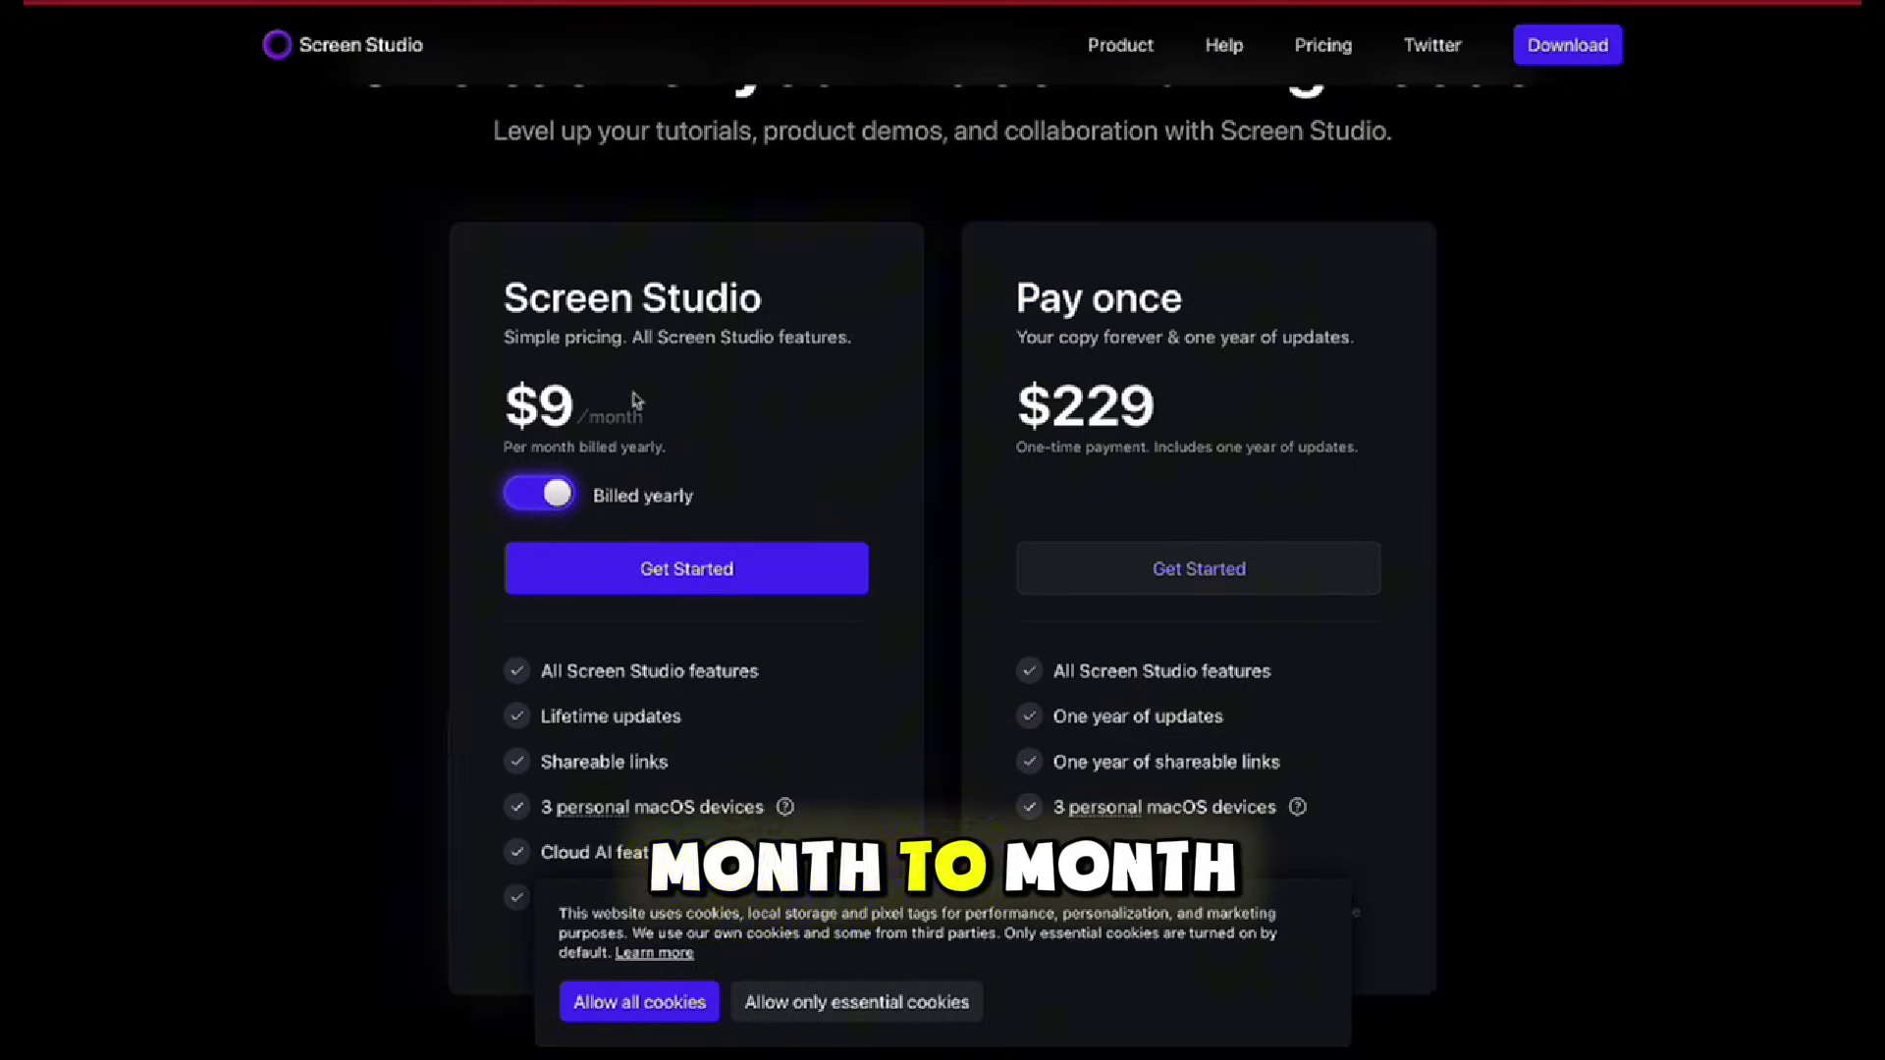
Turn off Billed yearly for monthly pricing, then select the video title text.
left_click(555, 497)
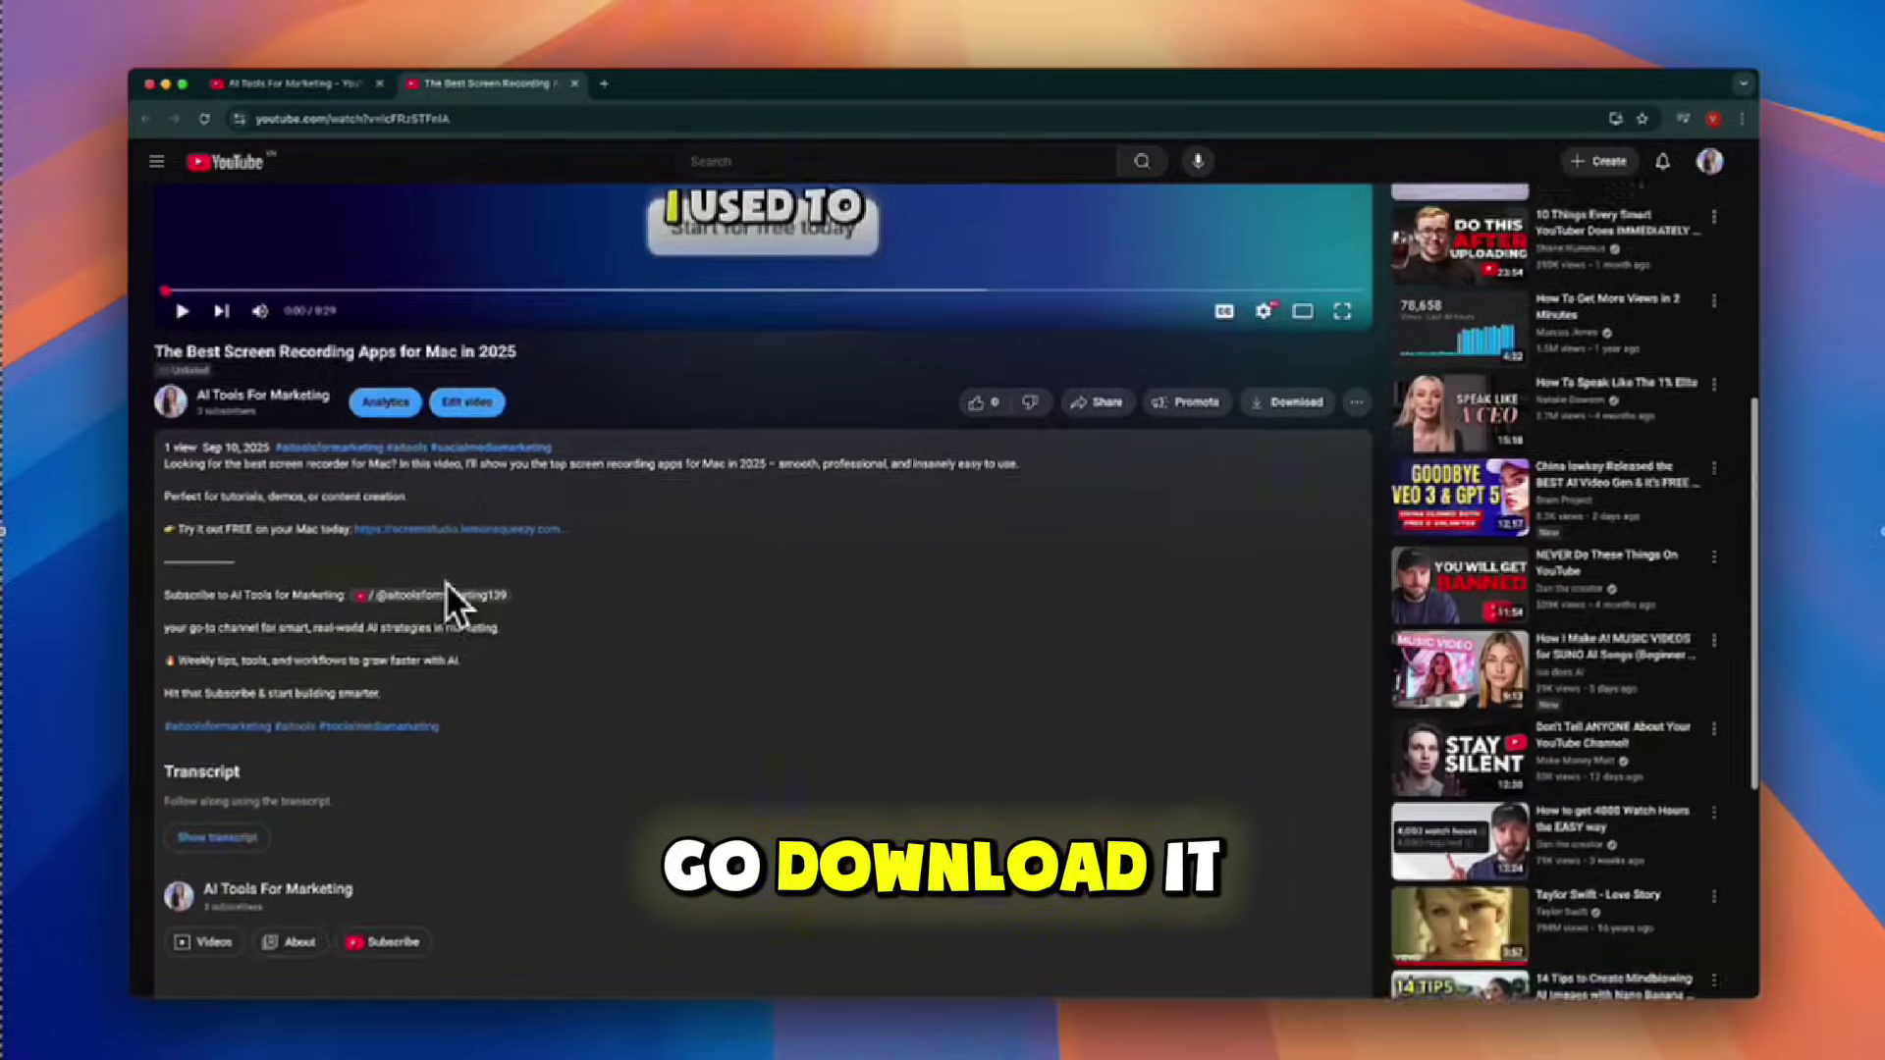
left_click_drag(520, 350, 157, 351)
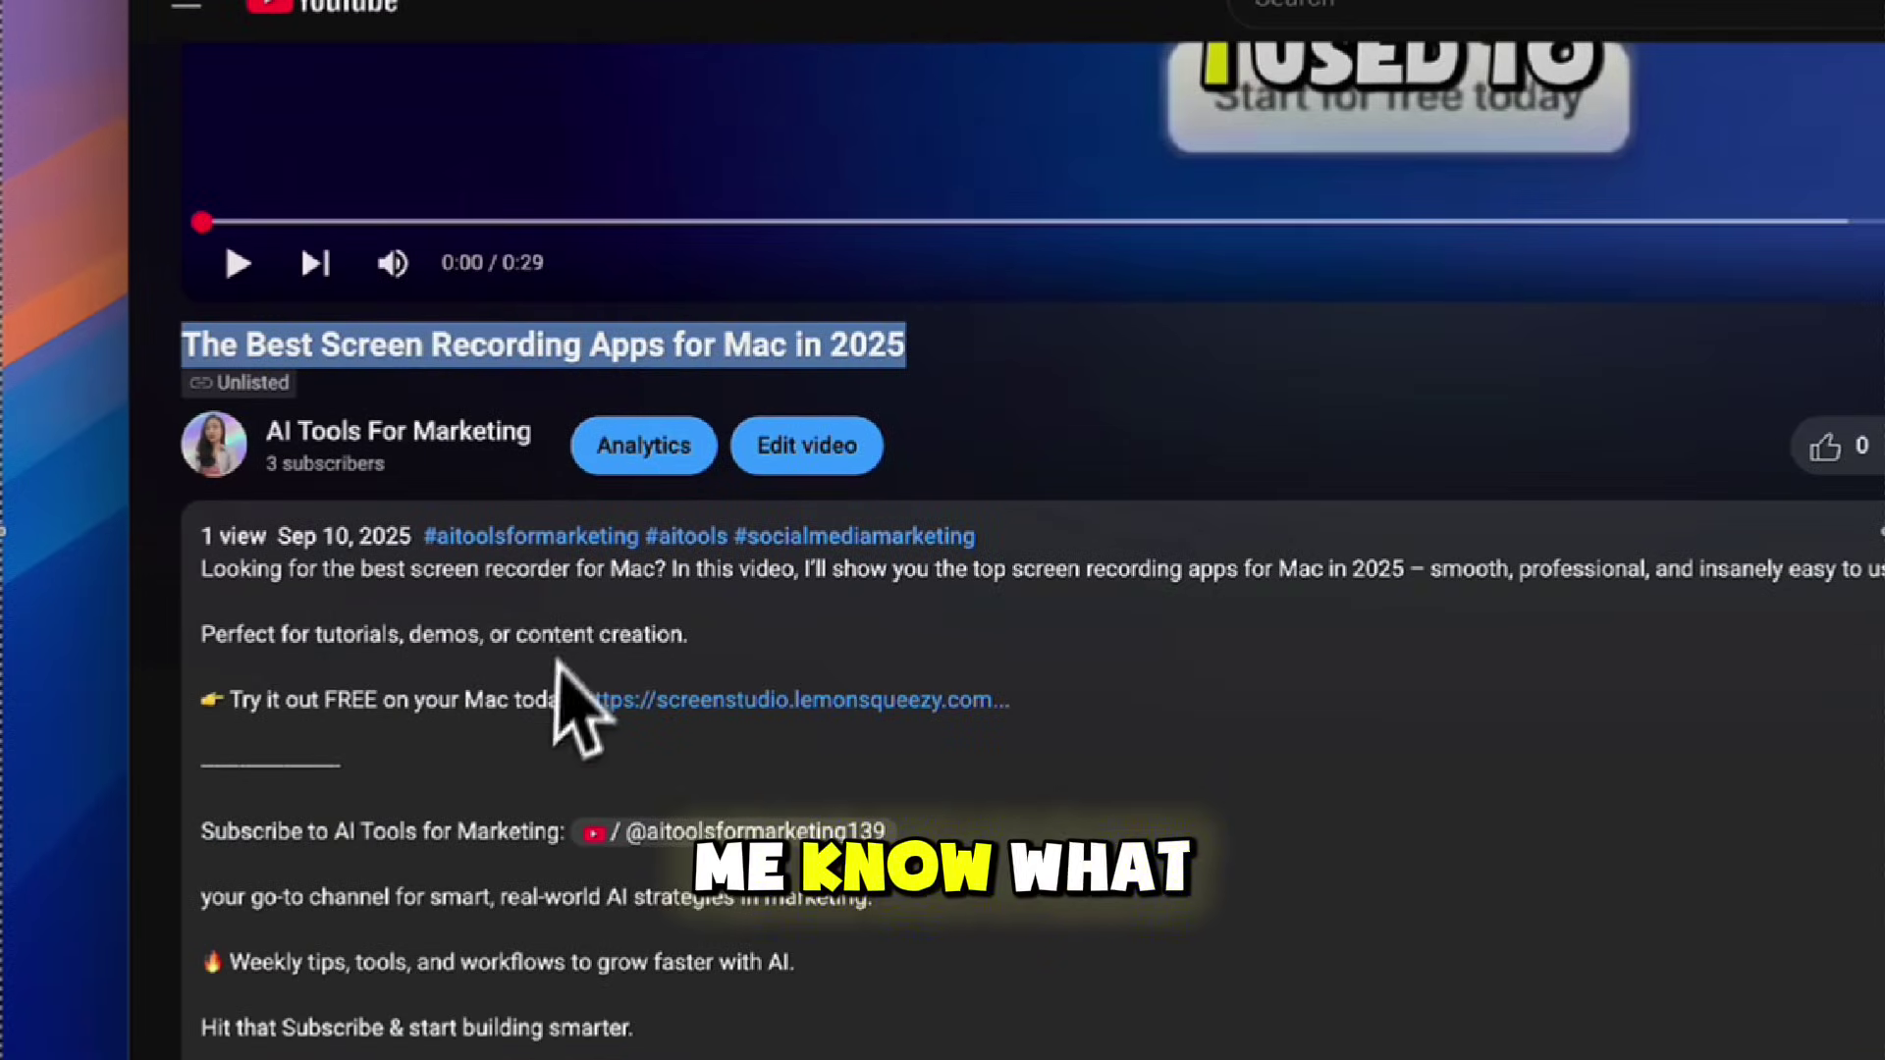